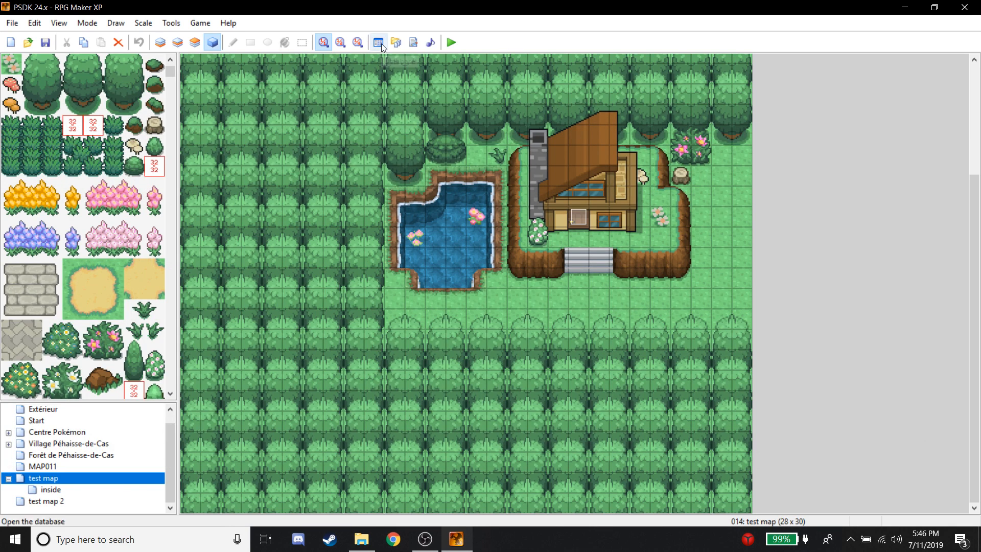
- Try terrain tag 2 on a tall grass tile of Custom tileset 2 in the database, discarding the change
click(380, 44)
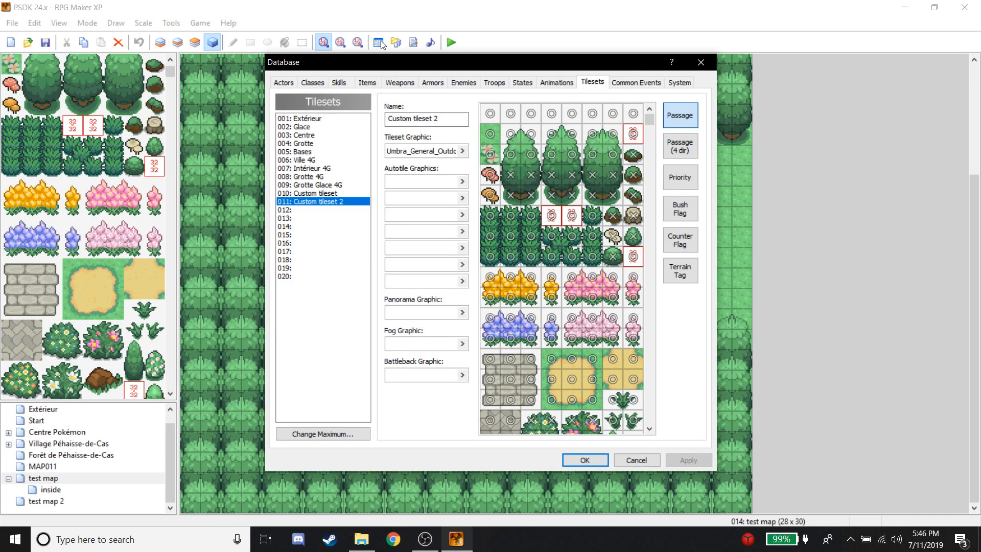
click(679, 271)
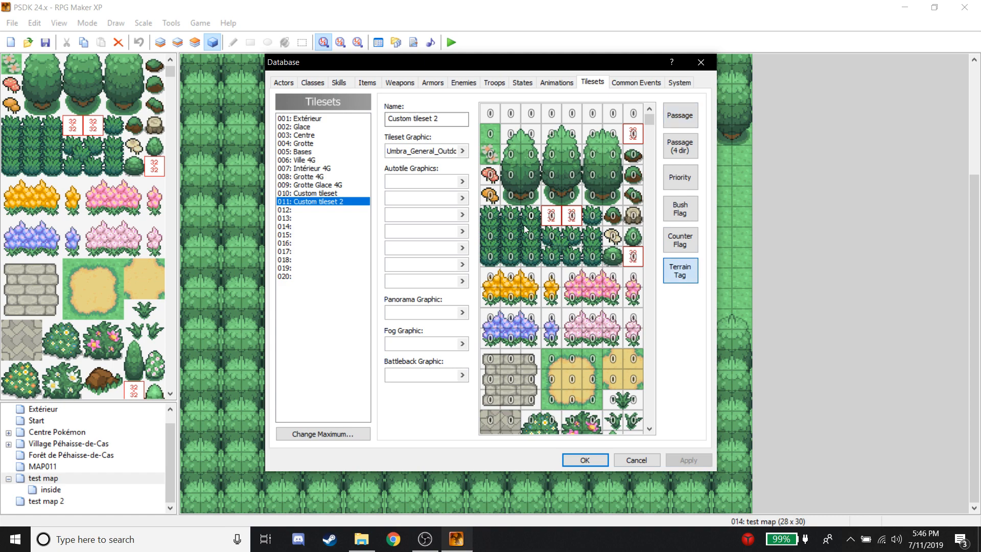
double_click(527, 216)
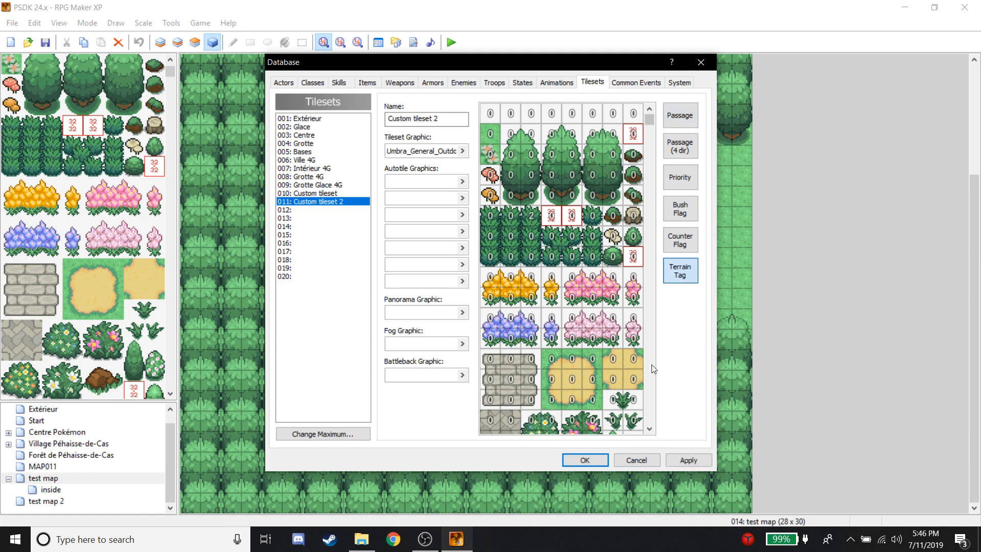
click(630, 458)
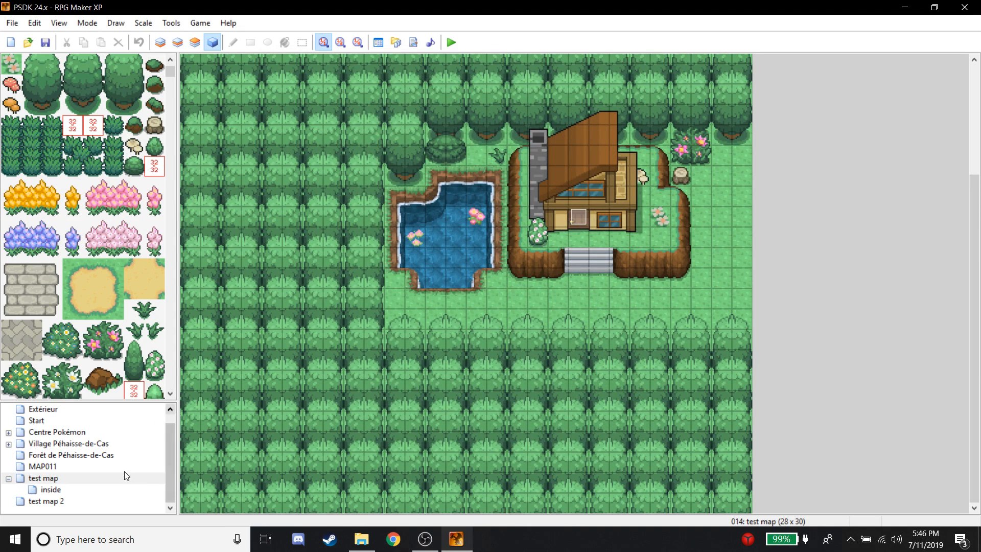
- View test map 2, and return to test map with its third layer active
click(72, 501)
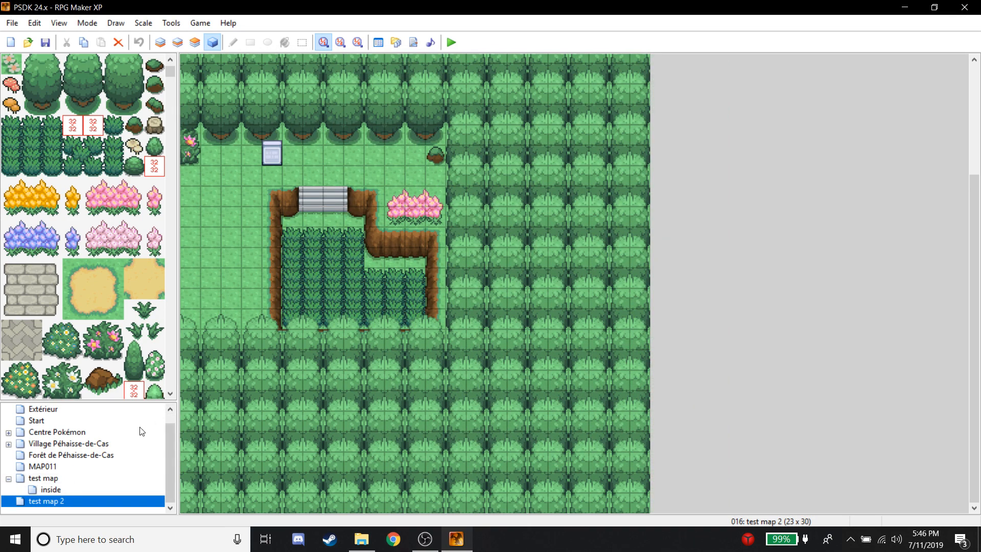
click(54, 480)
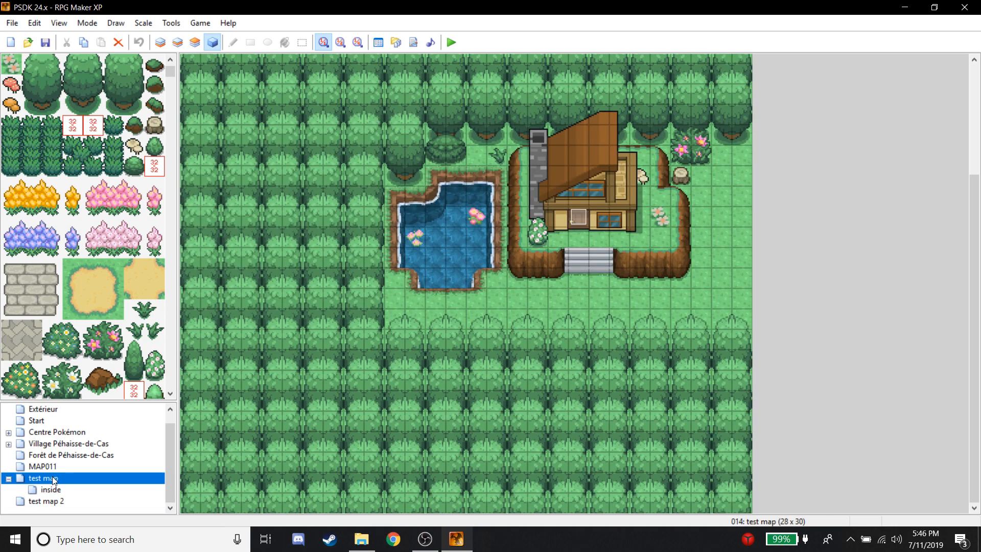
click(195, 42)
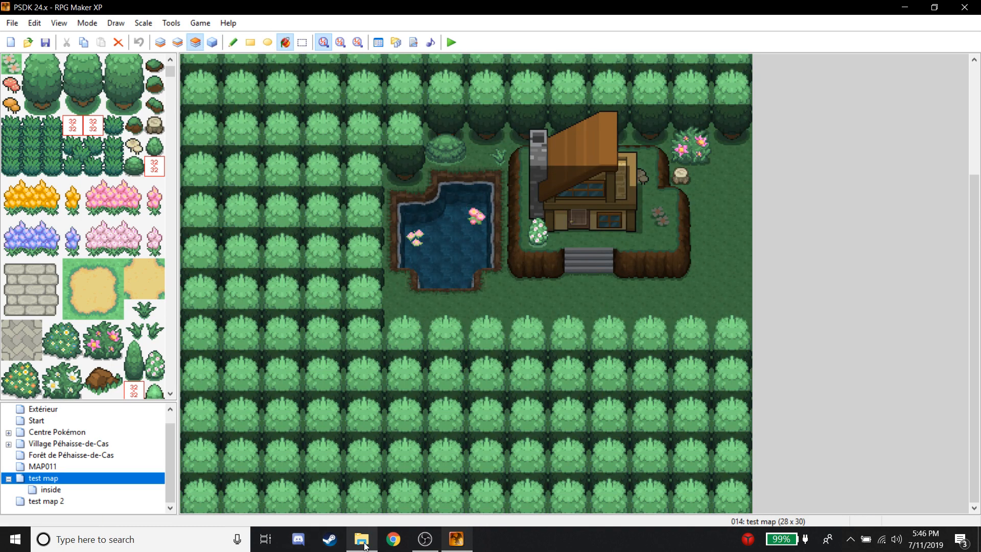
- Switch to File Explorer, launch Ruby Host from the RubyHost_EN folder, and open its zone editor
mouse_move(361, 539)
click(337, 477)
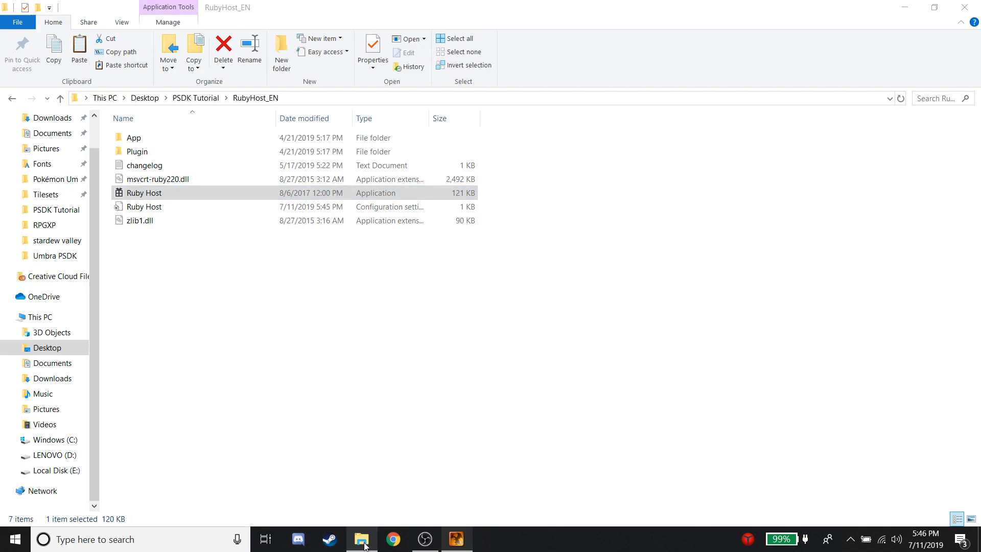
double_click(154, 194)
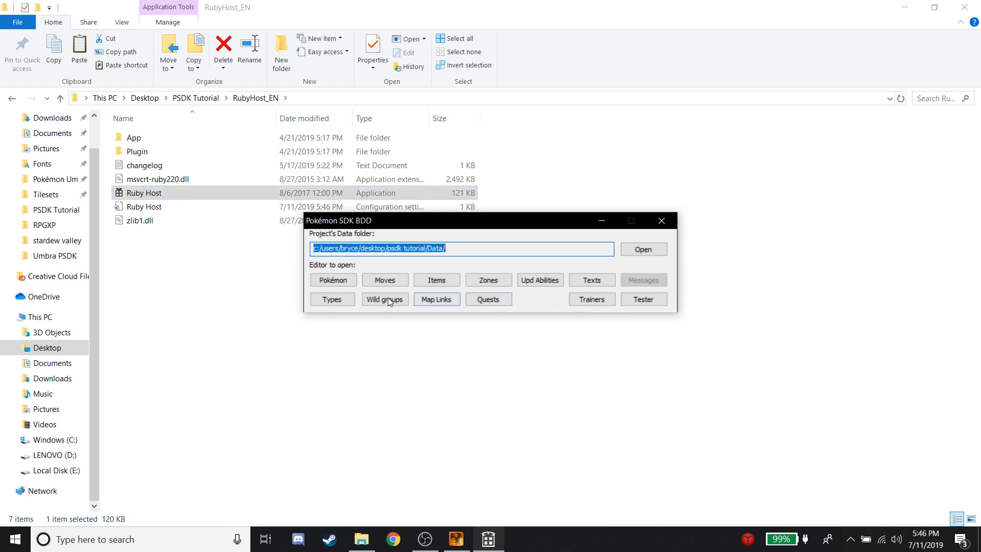
click(489, 279)
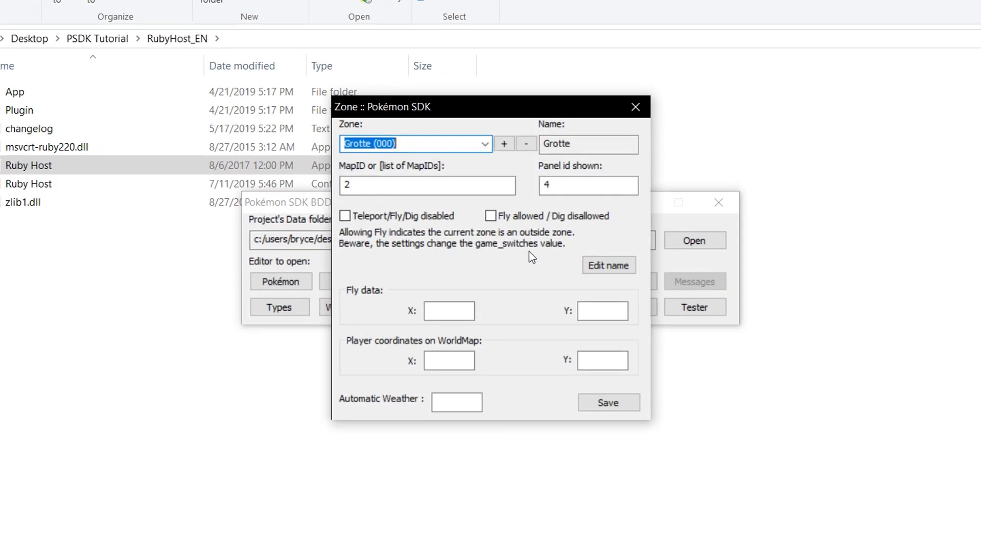
- Add a new zone after the Test Map Inside zone
scroll(453, 145, down, 10)
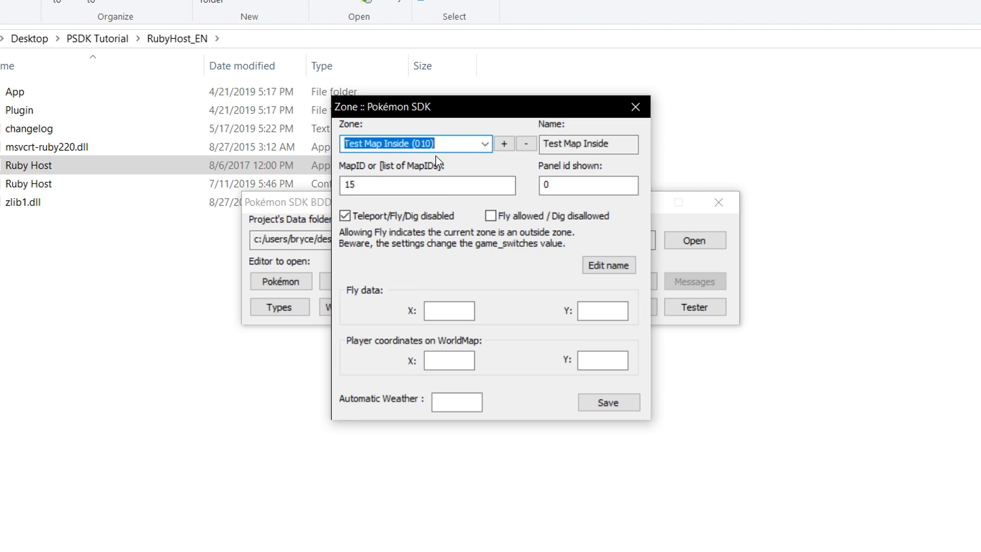
scroll(433, 141, up, 1)
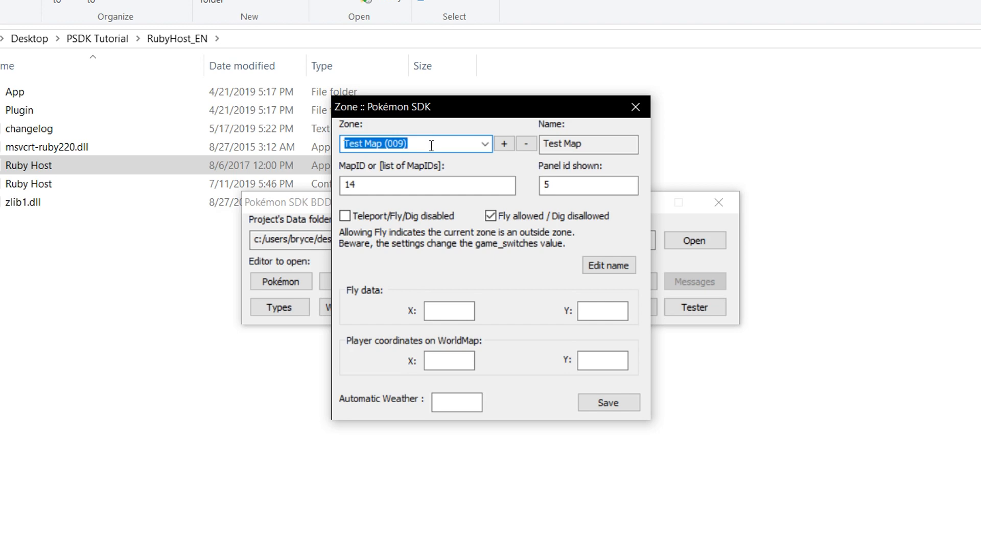
scroll(431, 146, down, 1)
click(504, 144)
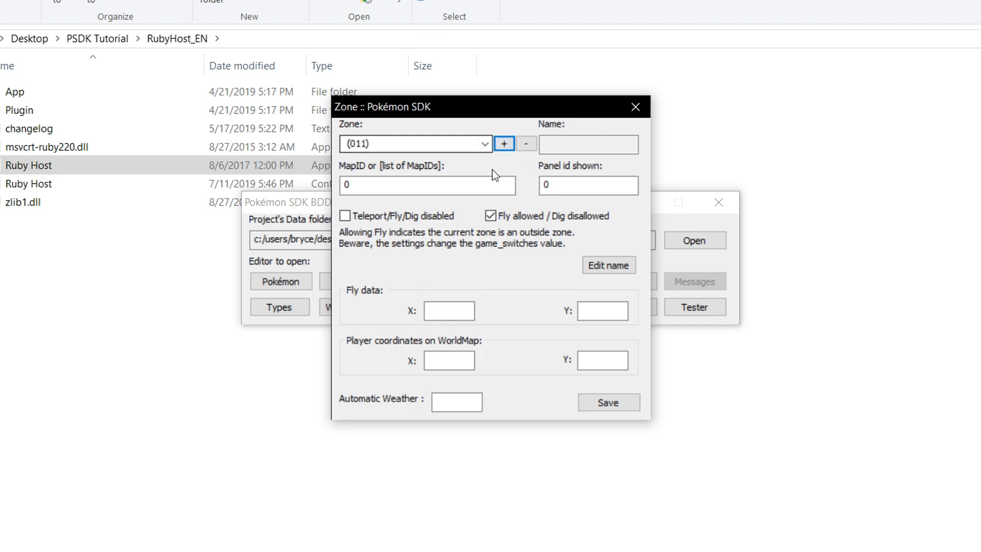
- Name the new zone by setting the English text of ID 11 in Name of Places to "Route 1" and saving it
click(609, 265)
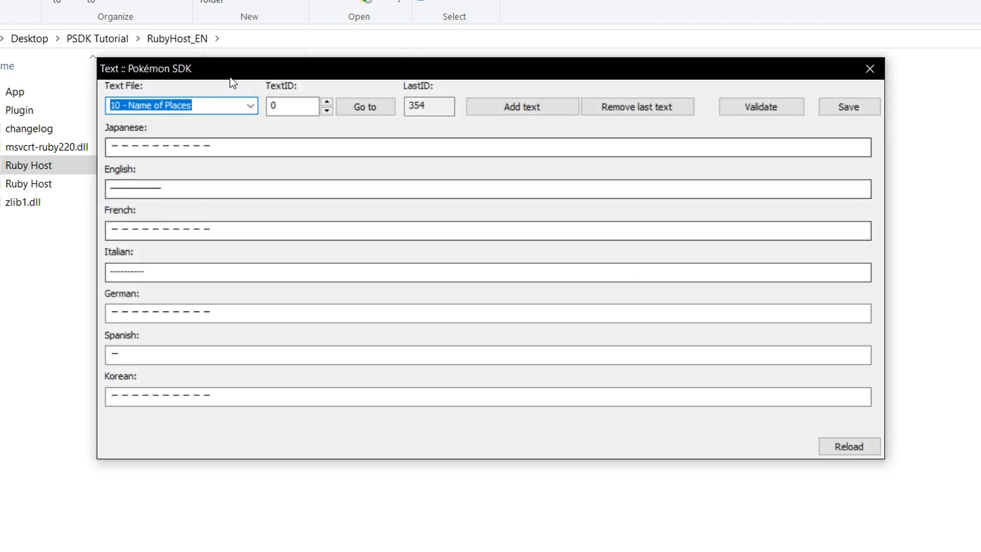
drag(236, 65, 248, 68)
click(343, 103)
click(343, 103)
click(343, 103)
click(343, 103)
click(342, 103)
click(342, 103)
click(342, 103)
click(343, 103)
click(343, 103)
click(342, 103)
click(342, 103)
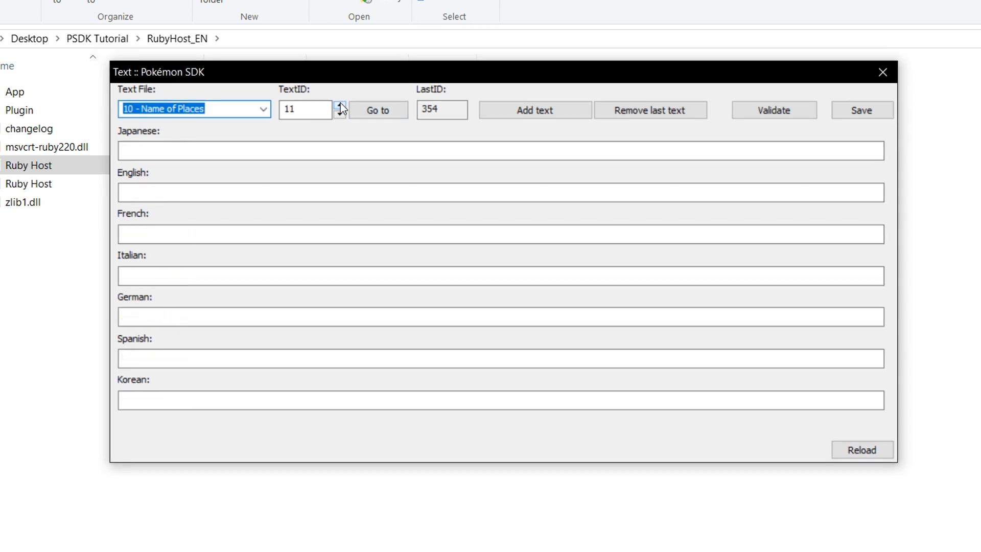
click(151, 187)
text(Route 1)
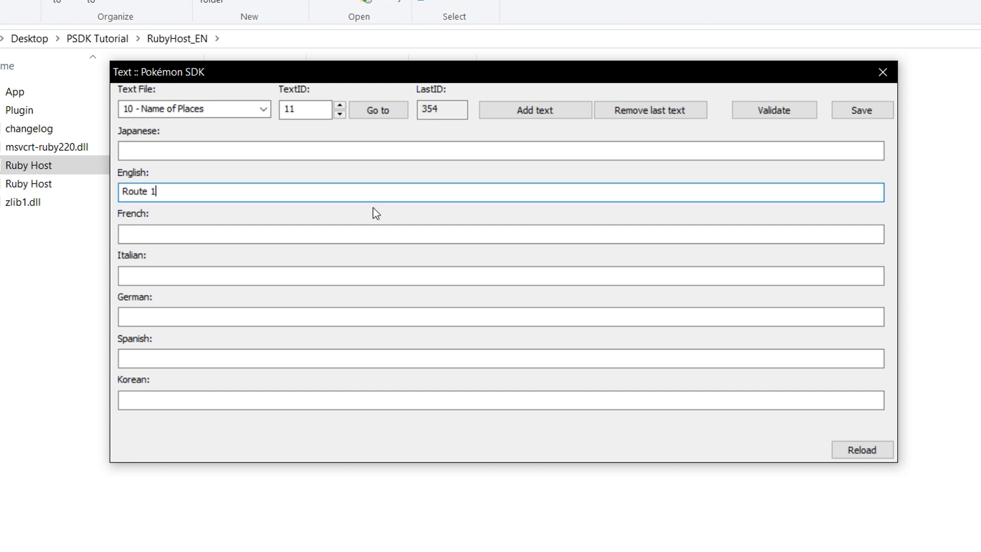
click(870, 113)
click(884, 71)
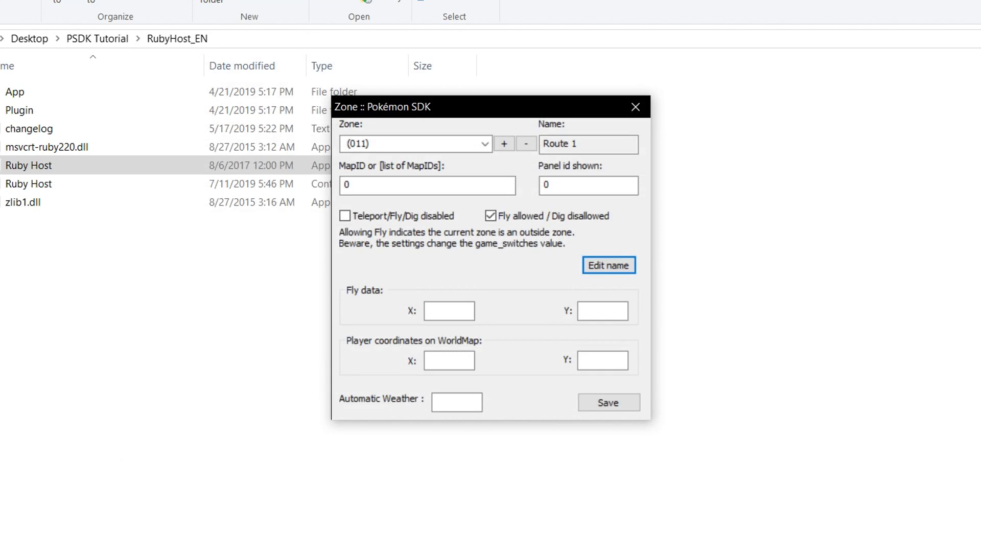
scroll(445, 145, down, 1)
scroll(445, 145, up, 1)
drag(582, 144, 446, 151)
click(378, 151)
drag(583, 145, 503, 144)
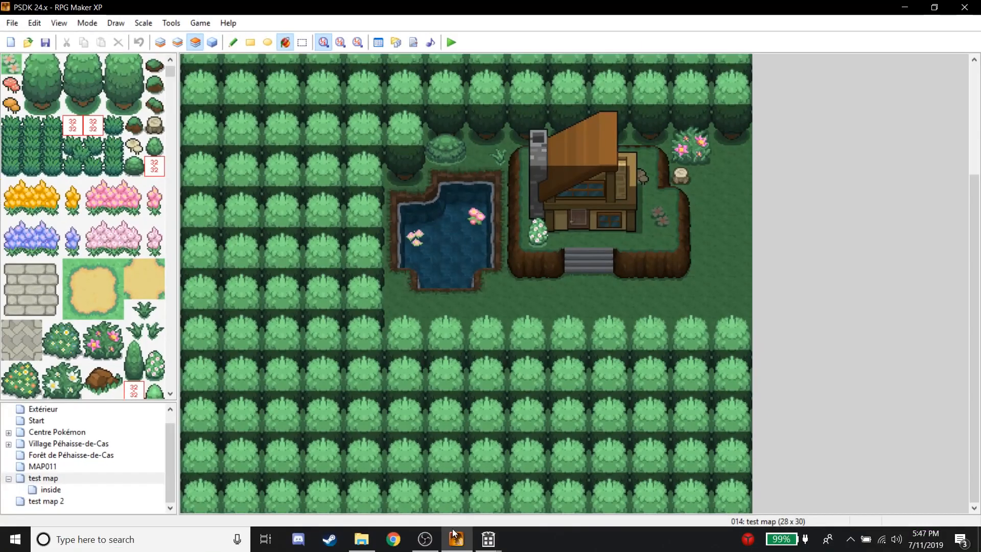
- Look up test map 2's ID in its RPG Maker XP map properties and save the Route 1 zone with MapID 16
right_click(35, 500)
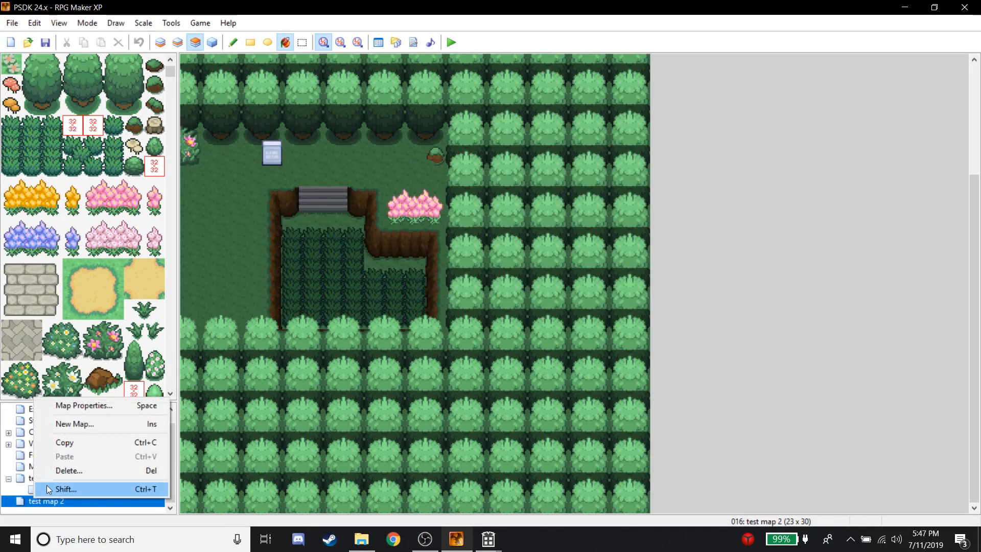
click(69, 404)
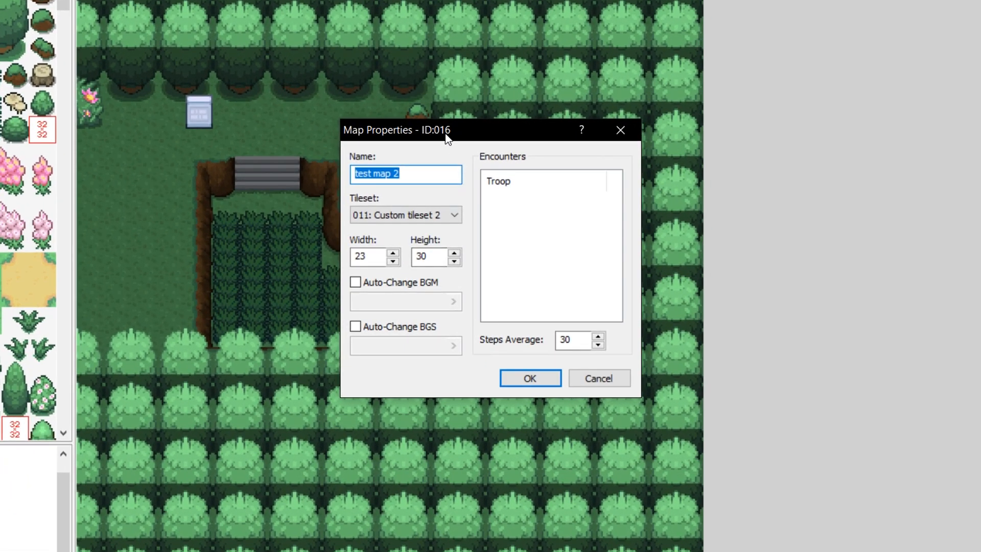
click(487, 551)
click(432, 536)
click(487, 551)
click(581, 537)
double_click(414, 185)
text(16)
click(605, 401)
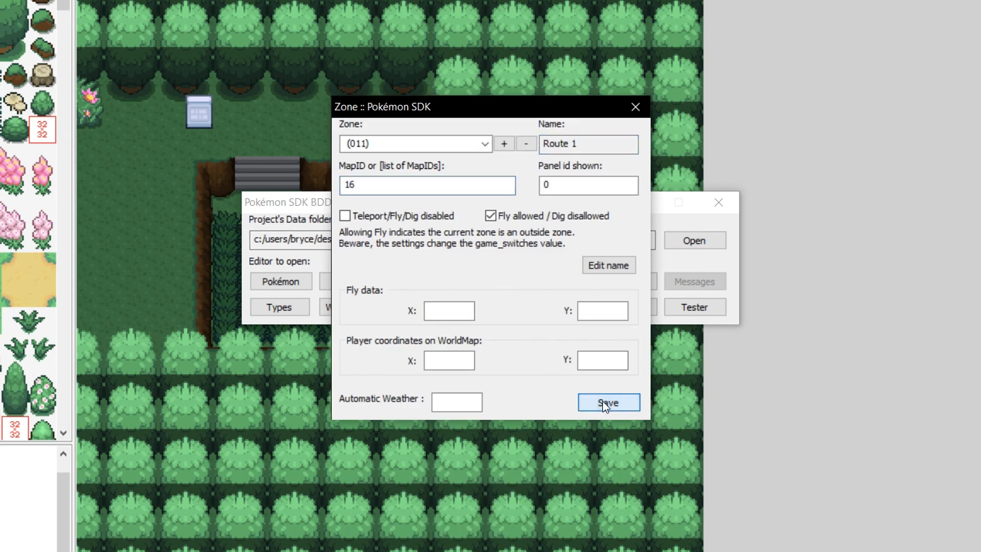
- Examine the numbered panel images in the project's graphics/Windowskins folder, opening pannel_1 for a closer look
double_click(544, 184)
drag(496, 110, 187, 108)
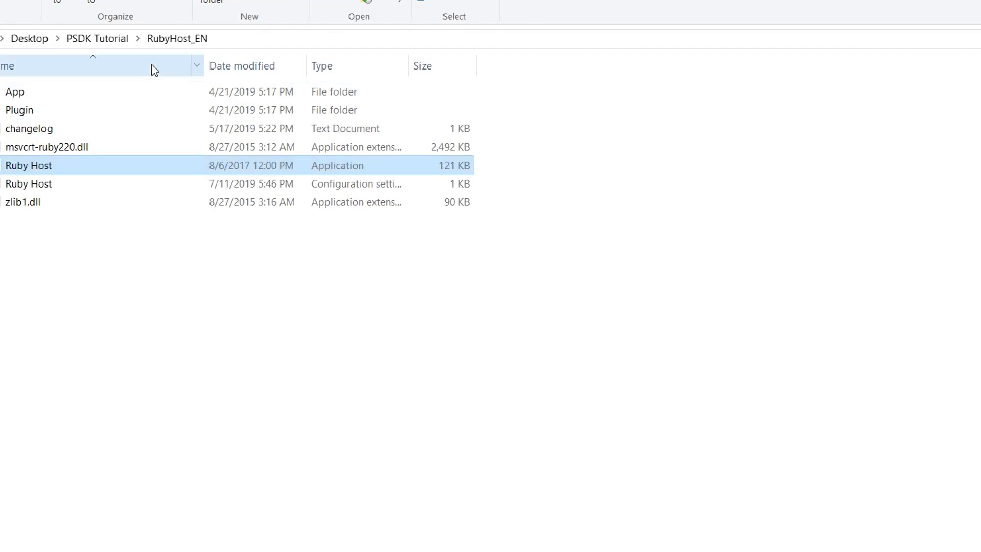
click(95, 38)
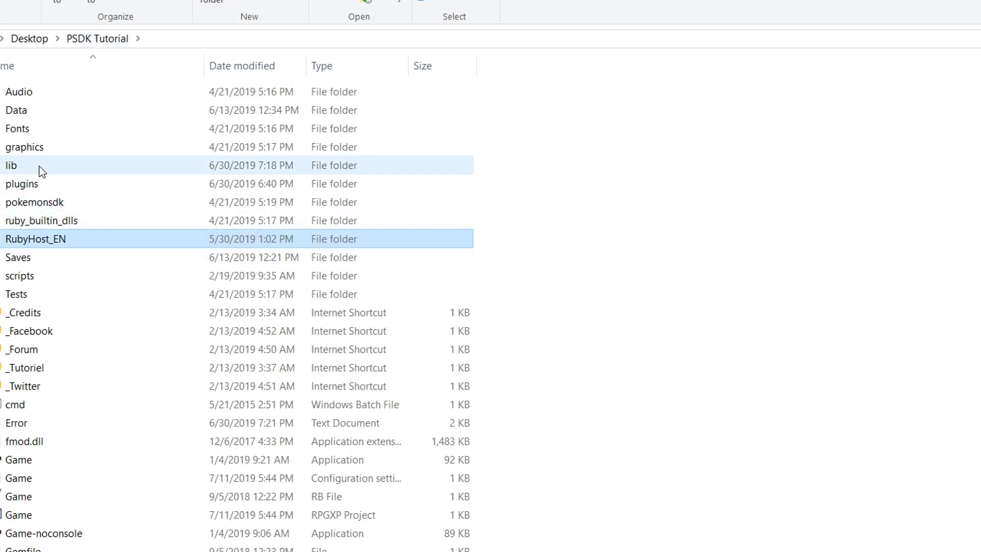
double_click(38, 150)
double_click(39, 441)
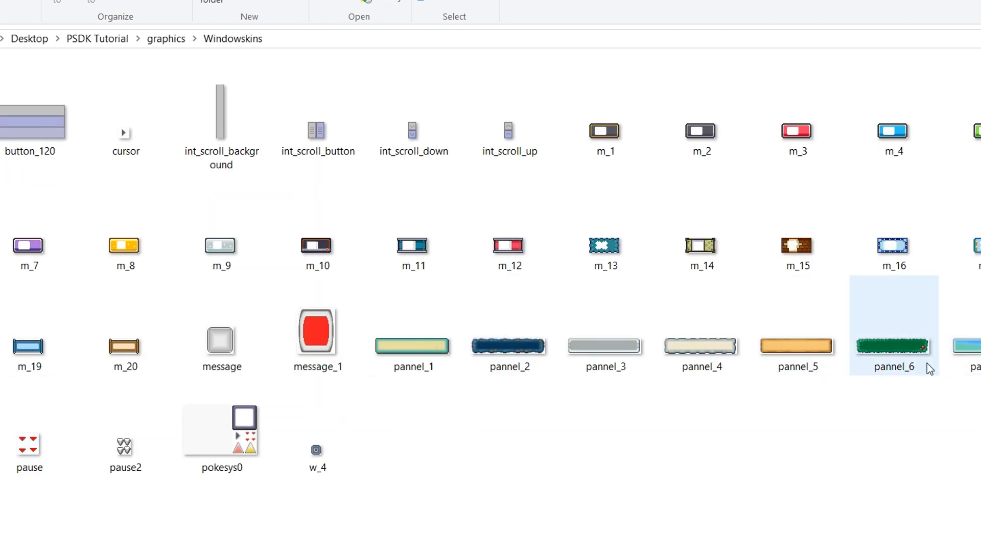
click(397, 345)
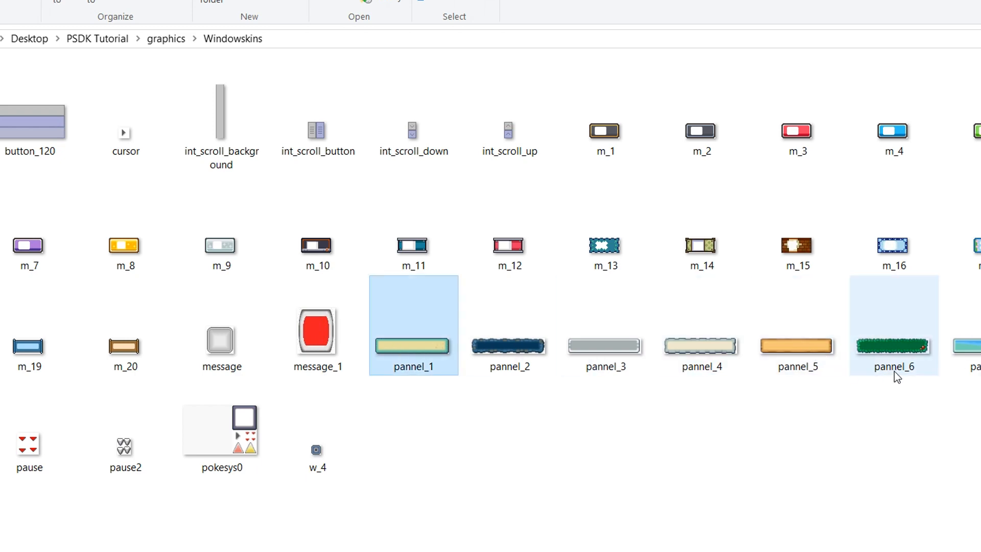
mouse_move(828, 361)
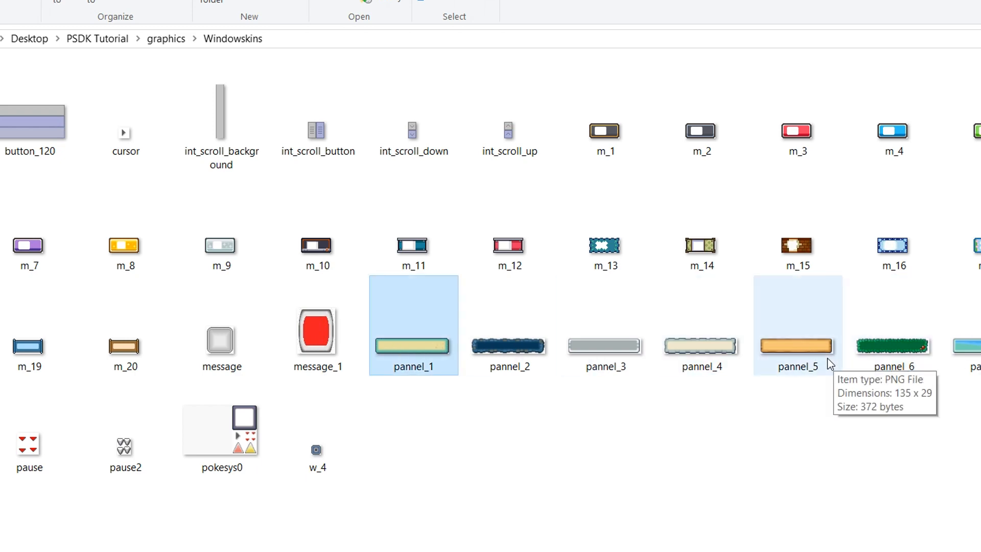
double_click(422, 325)
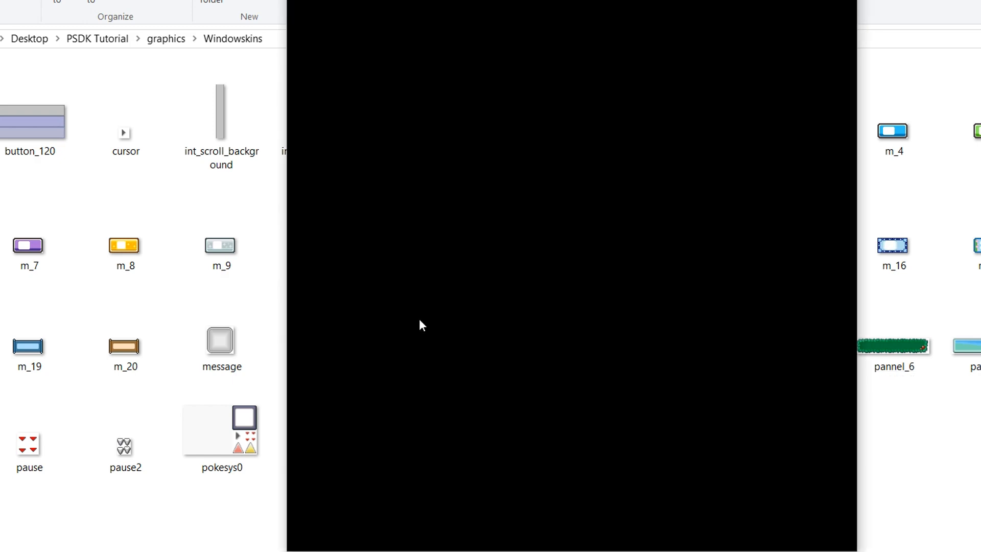
click(839, 1)
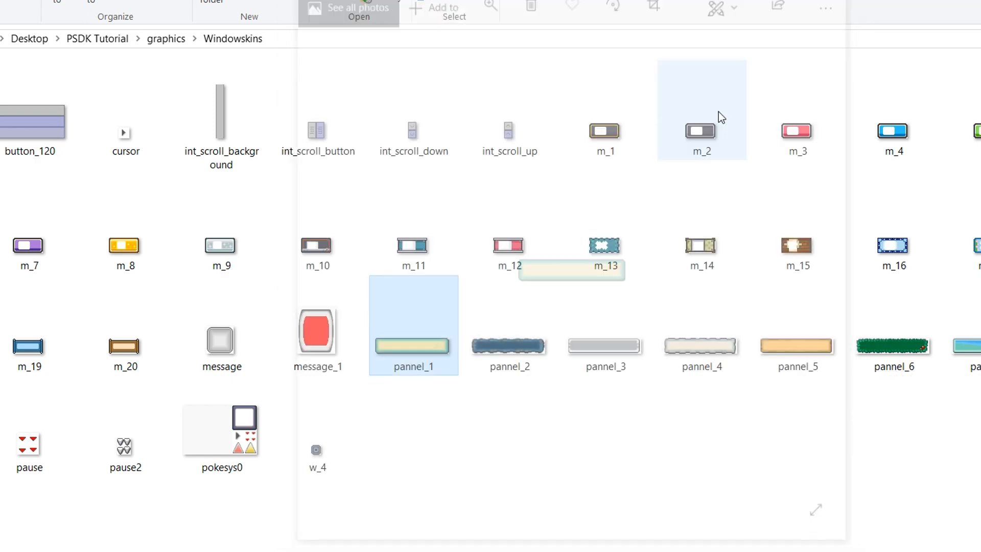
- Set the Route 1 zone's panel ID to 1 and save the zone
click(489, 551)
click(585, 536)
text(1)
click(348, 402)
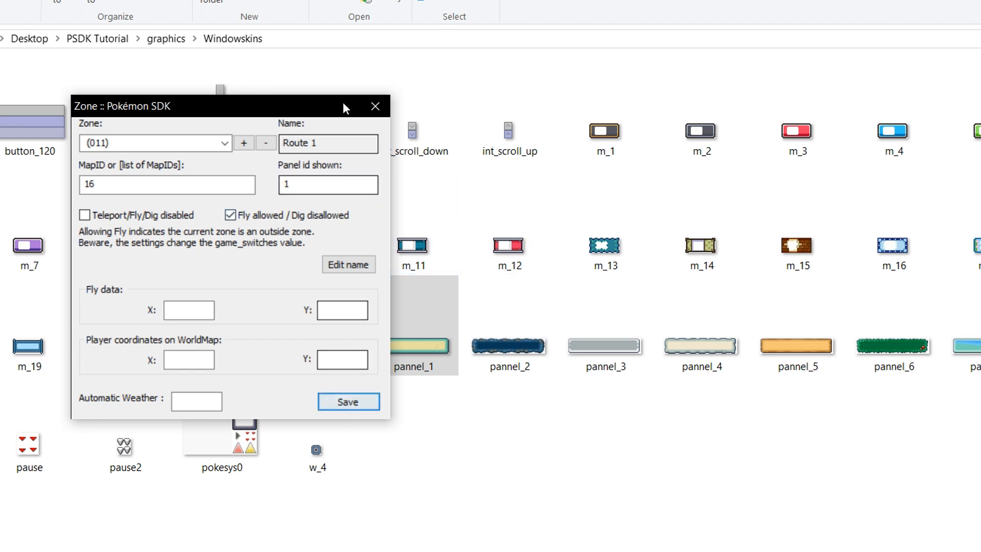
- Reopen the zone editor and check the saved settings of the Route 1 zone
click(376, 106)
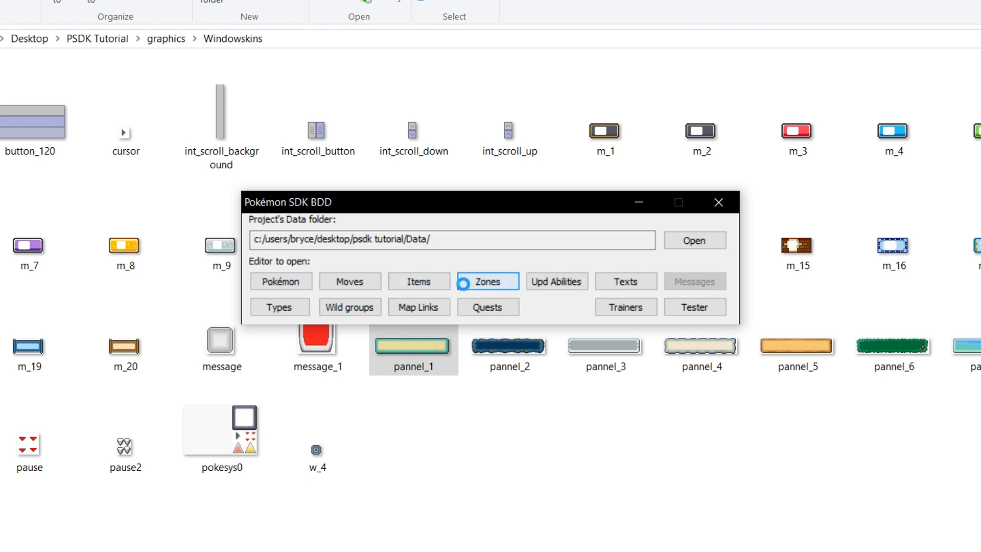
click(487, 281)
scroll(437, 146, down, 7)
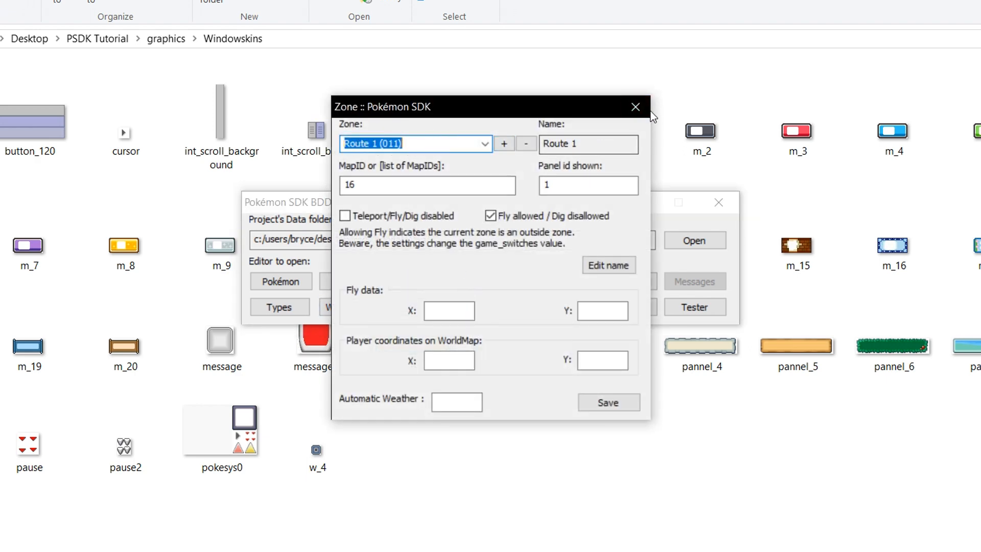
click(635, 107)
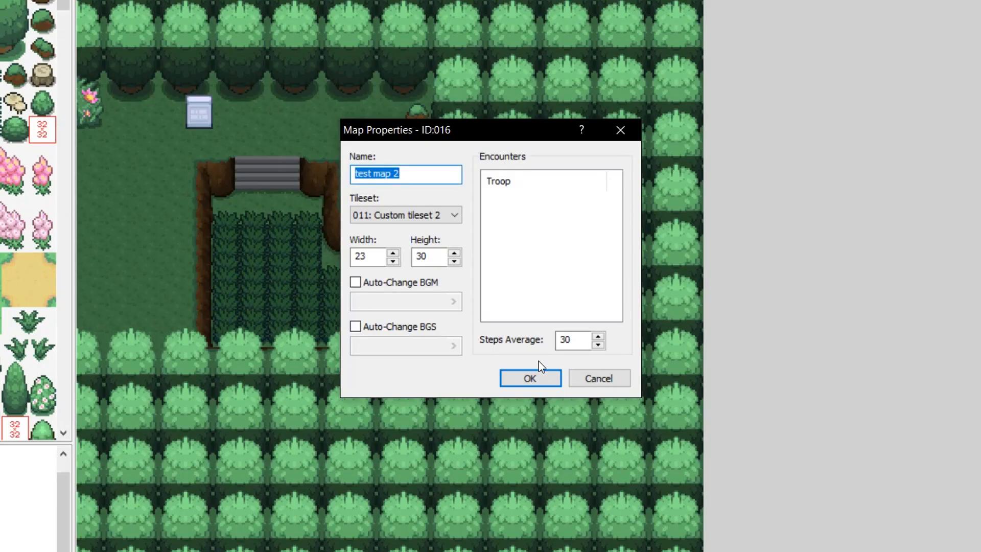
- Dismiss test map 2's properties, start a playtest and continue from the saved game
click(578, 375)
key(F12)
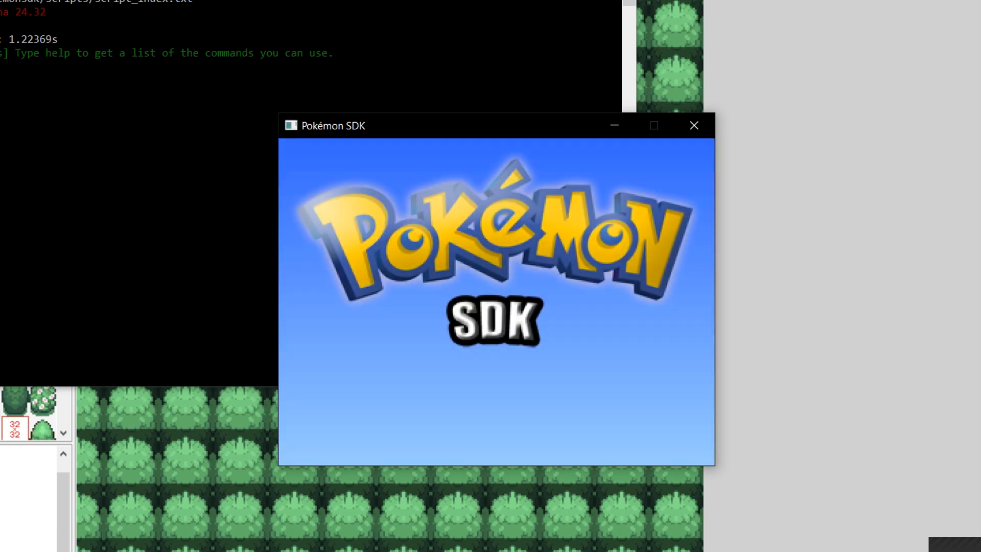
key(Return)
key(Return)
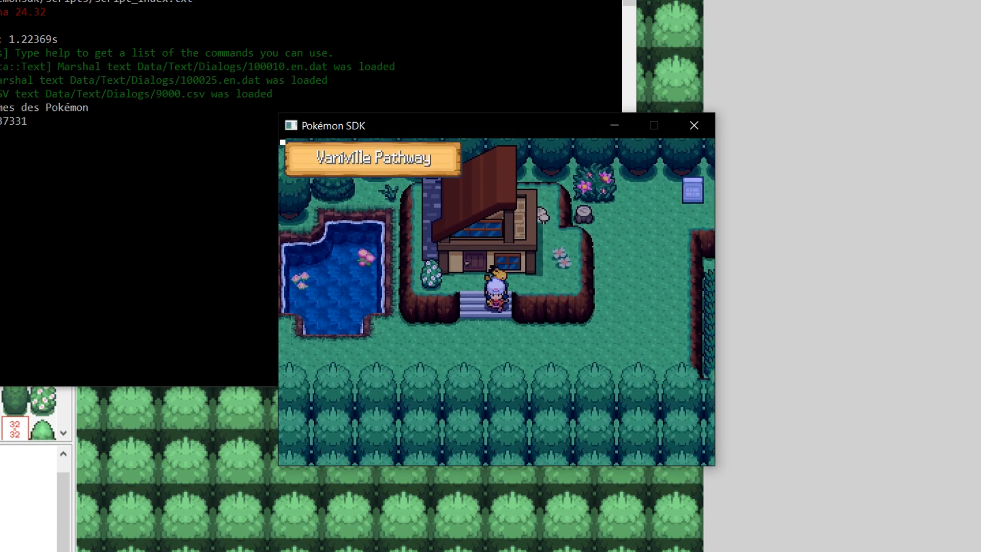
- Walk the character from the house across to the grass near the sign to check the zone's name panel, then close the game
key(Down)
key(Right)
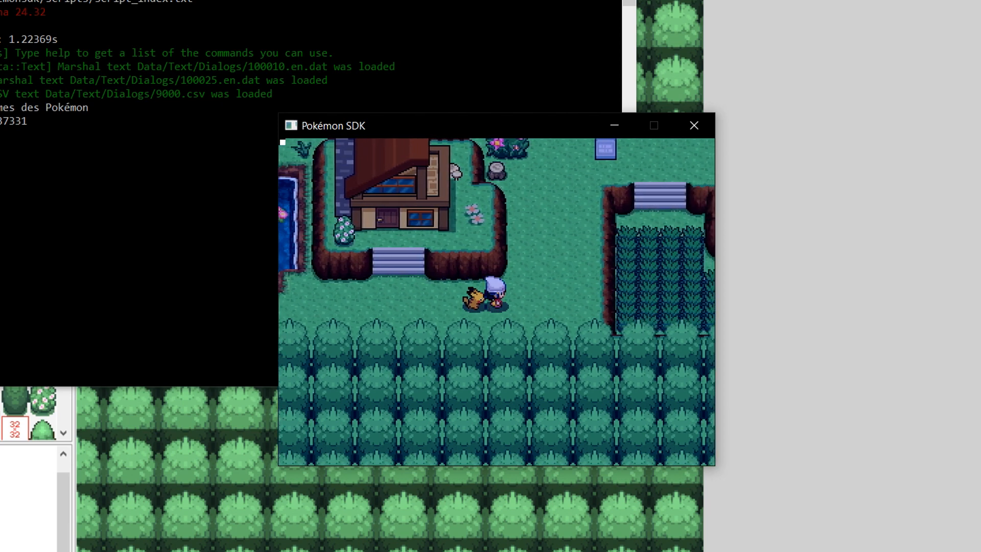
key(Up)
key(Right)
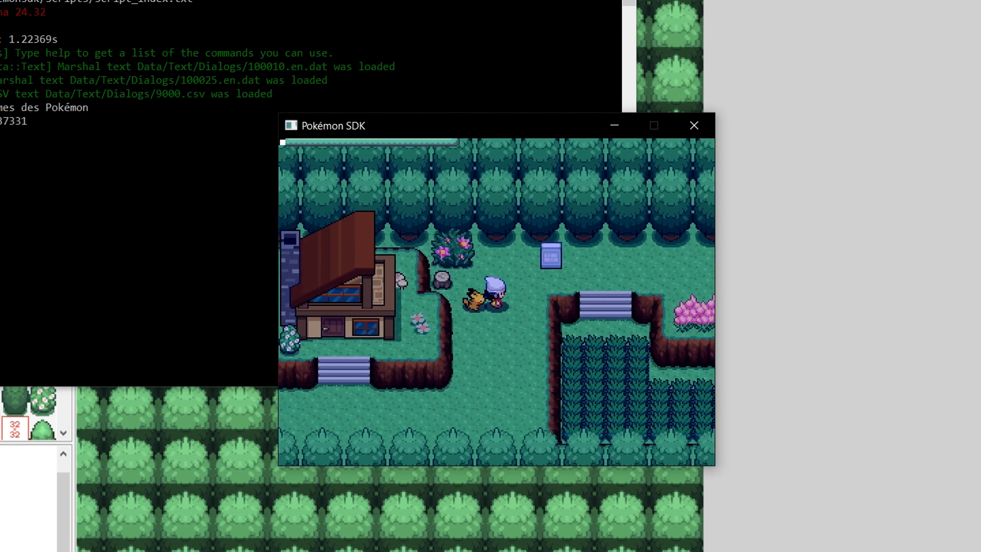
key(Right)
key(Up)
key(Left)
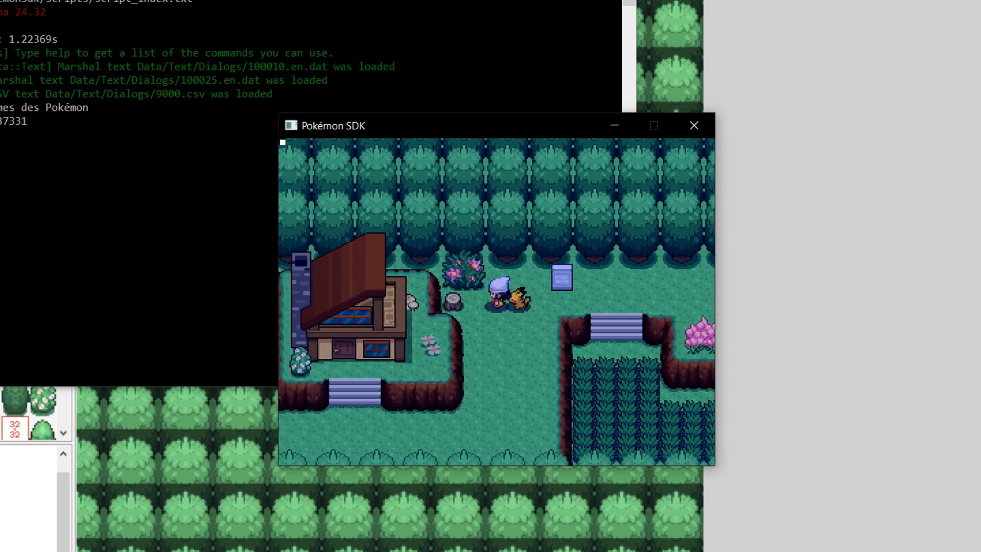
click(693, 126)
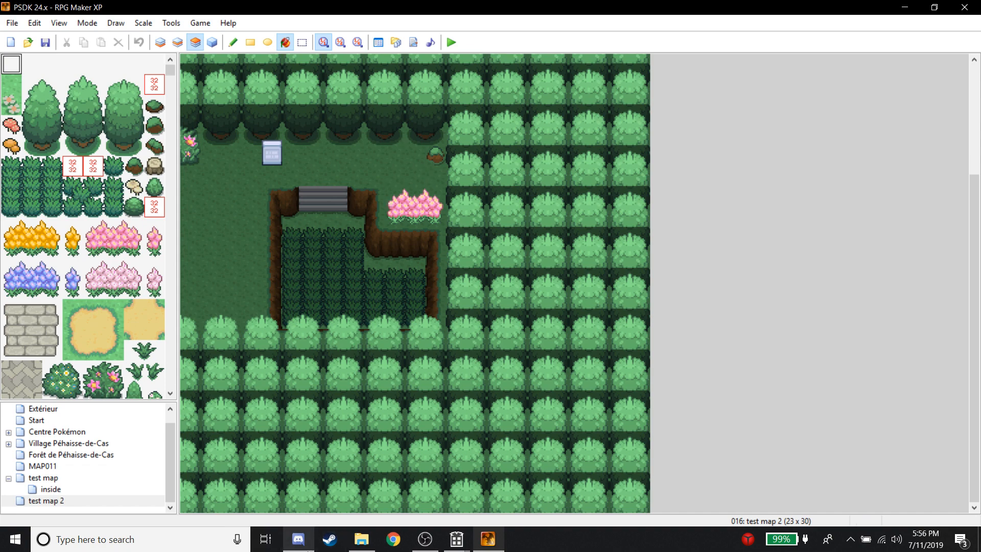
- Switch to Discord and copy the Game --util=text2csv command from the Alpha 24.31 post in new-release-info
click(298, 539)
scroll(374, 239, down, 5)
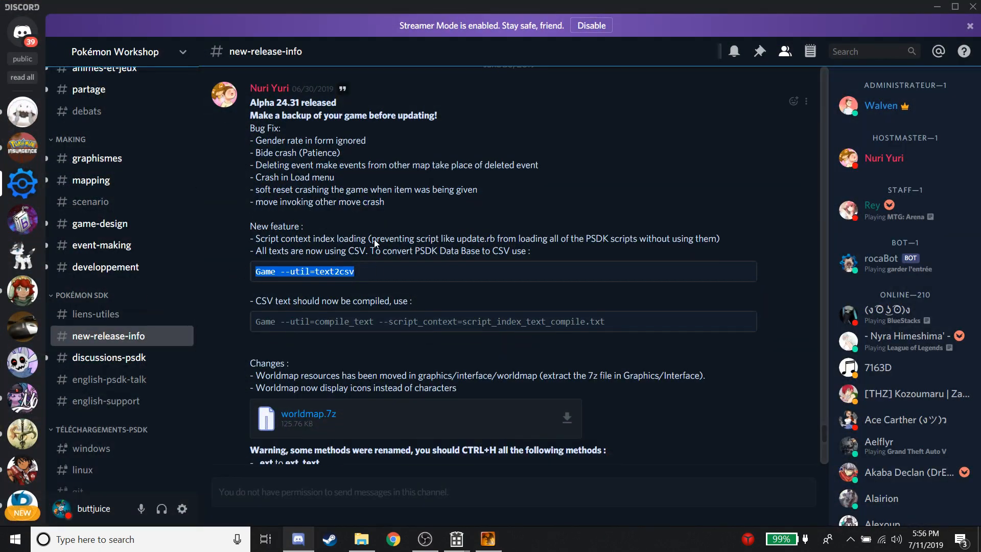
scroll(376, 266, down, 3)
scroll(372, 272, up, 10)
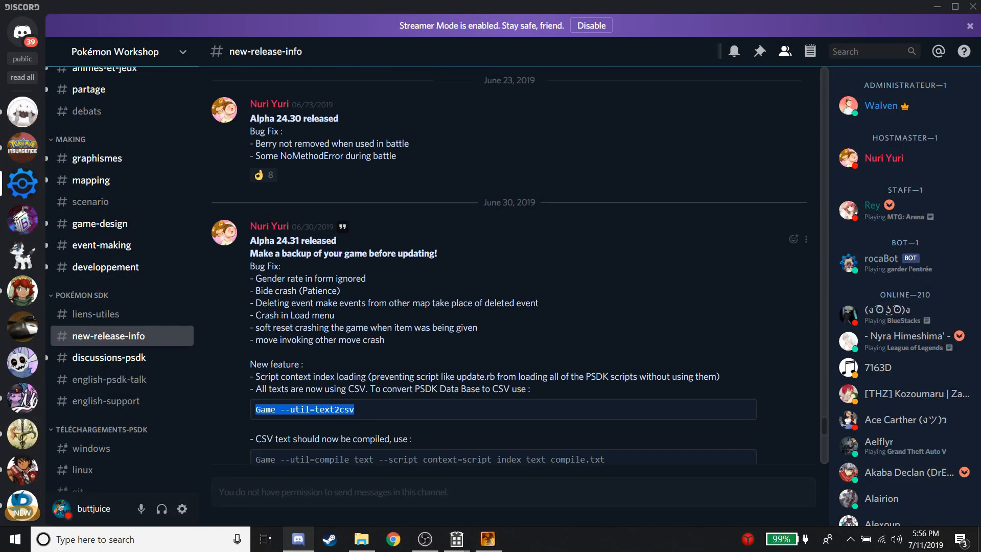
drag(250, 240, 356, 239)
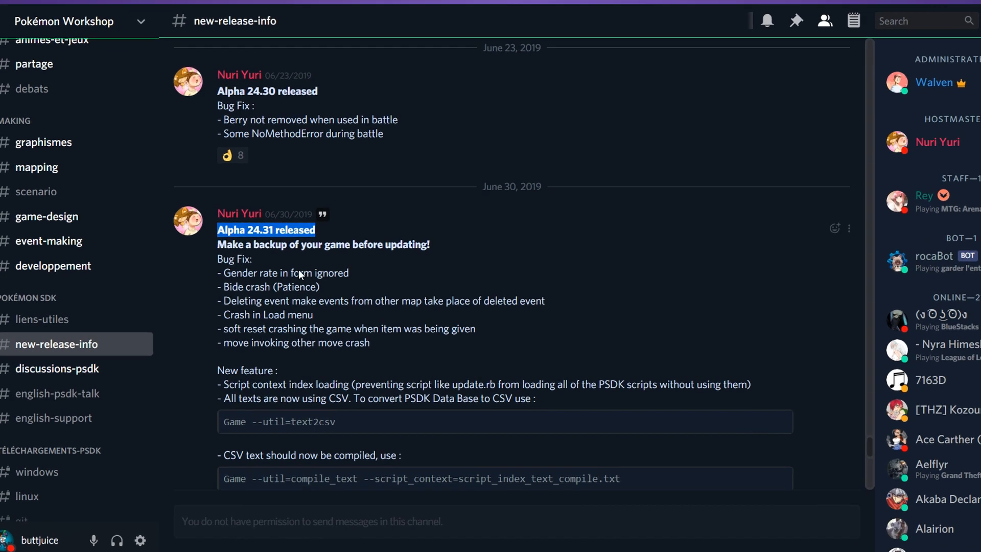
scroll(301, 276, down, 3)
drag(337, 422, 227, 421)
drag(183, 284, 176, 283)
key(ctrl+c)
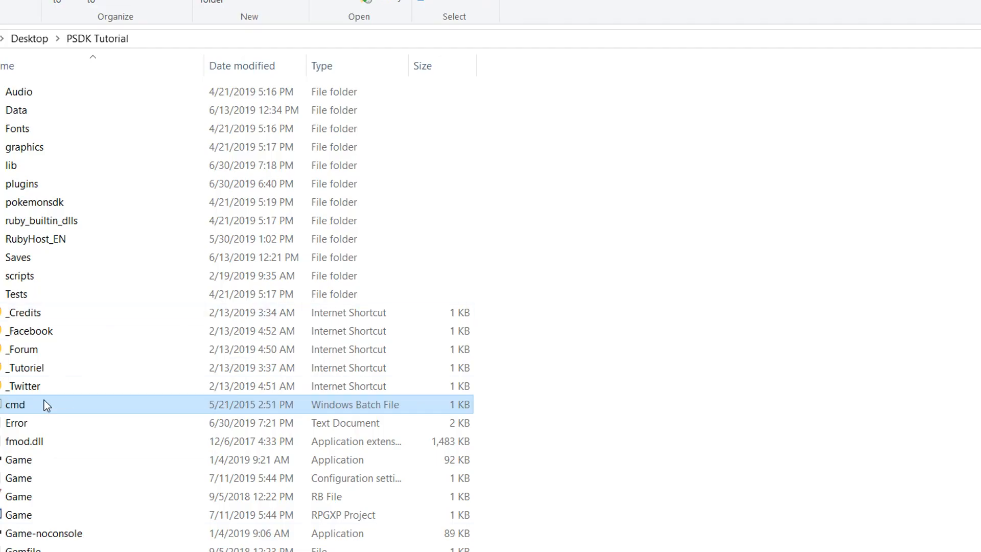
- Launch the cmd batch file in the PSDK Tutorial folder and run Game --util=text2csv
double_click(43, 342)
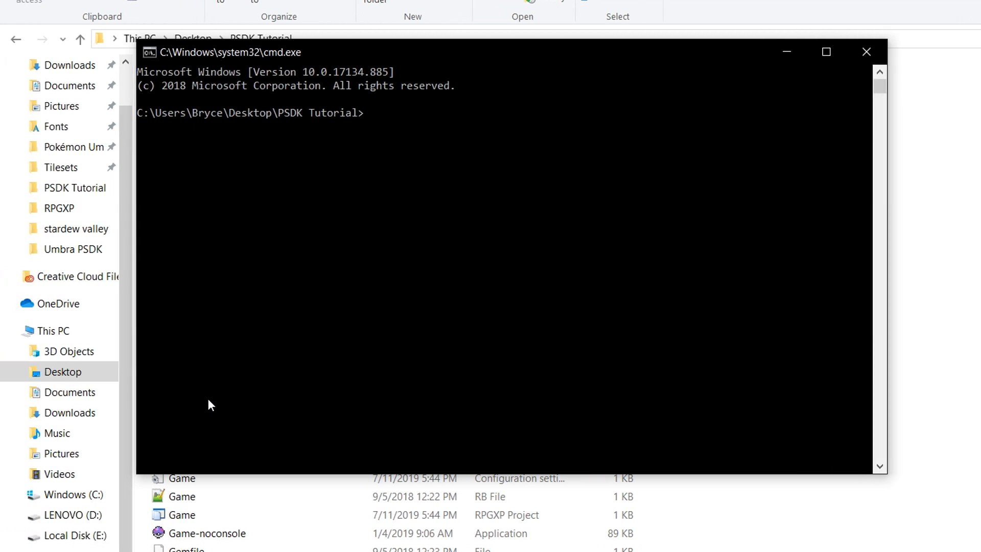
key(ctrl+v)
key(Return)
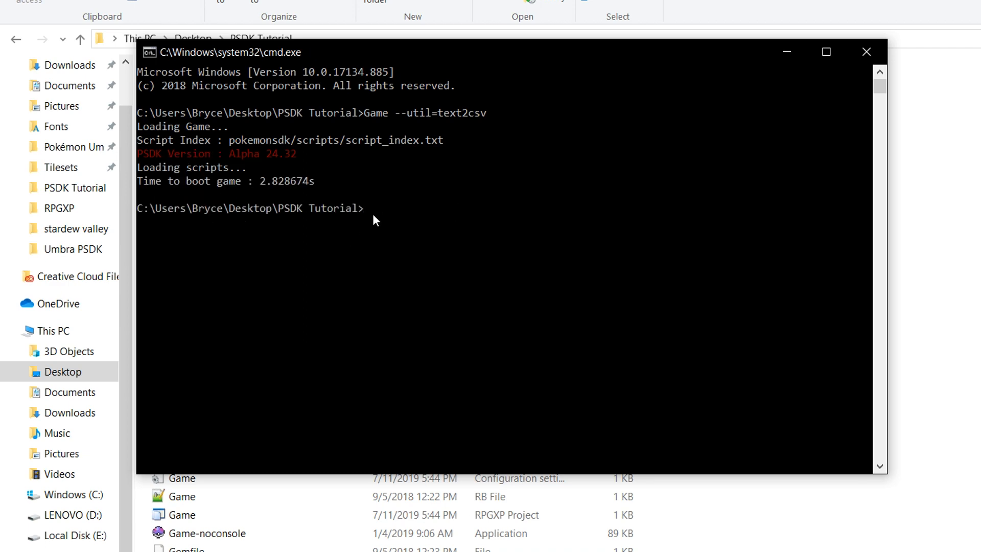
- Copy the text compile command from the release notes, run it in the command prompt for language en, and close the prompt
key(alt+Tab)
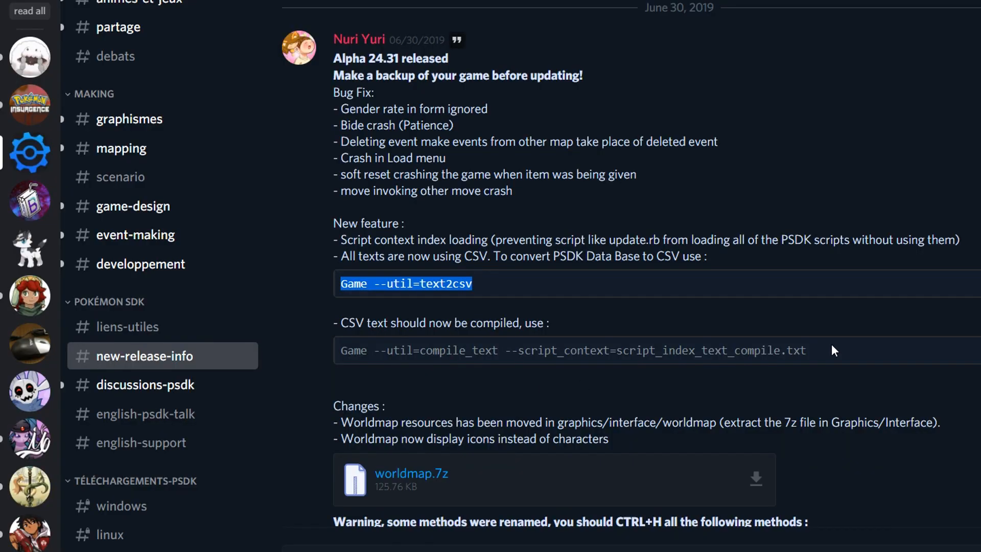
drag(834, 349, 339, 351)
key(ctrl+c)
key(alt+Tab)
key(ctrl+v)
key(Return)
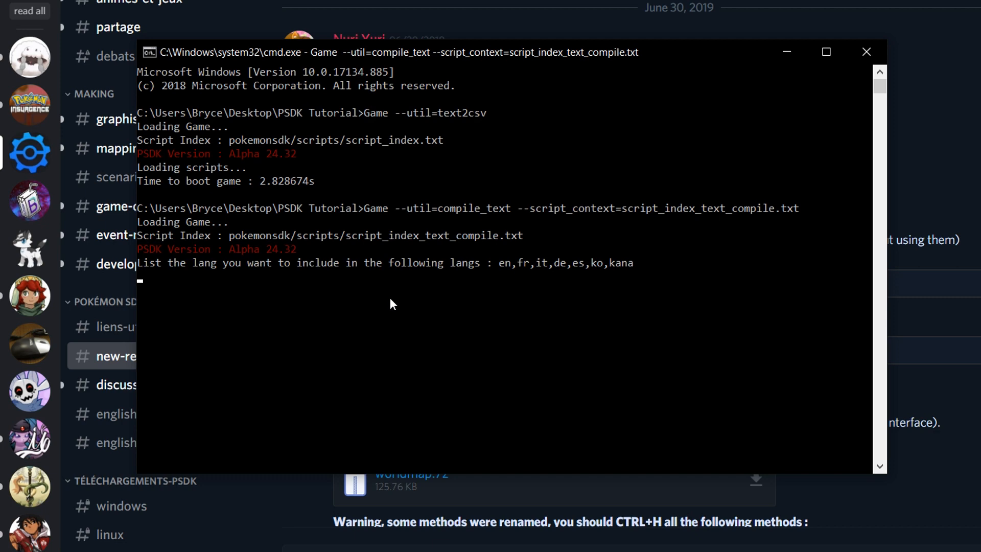
text(en)
key(Return)
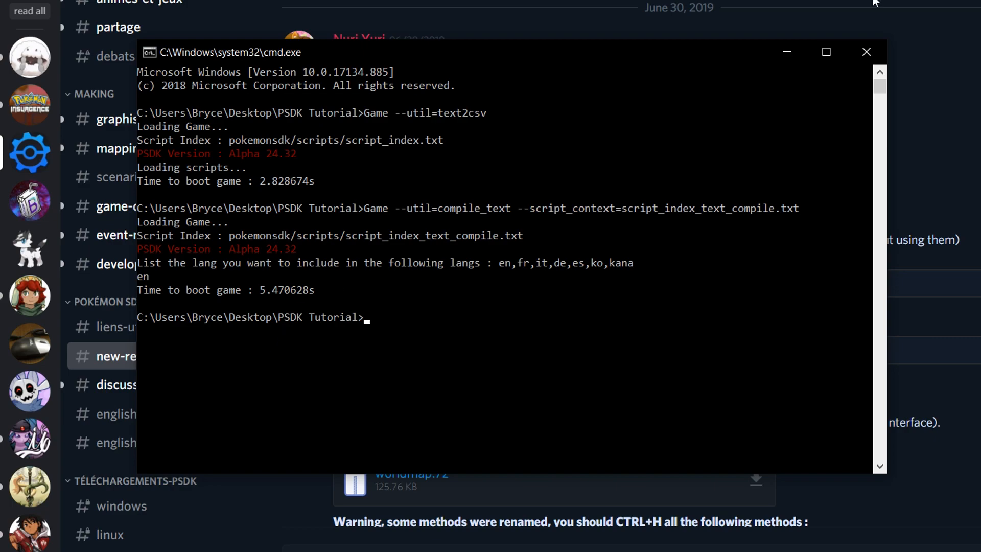
click(869, 51)
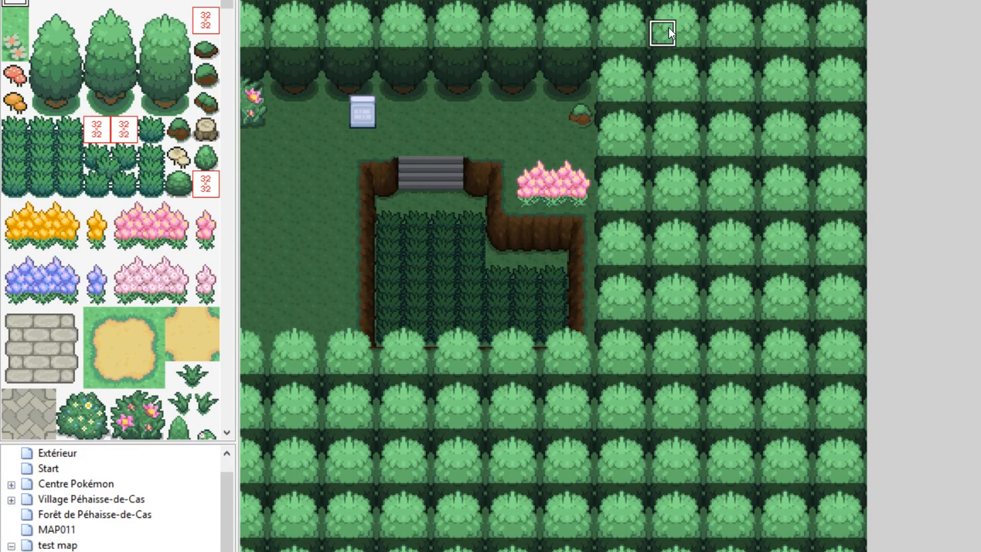
- Playtest the game again with the compiled texts and load the existing save
key(F12)
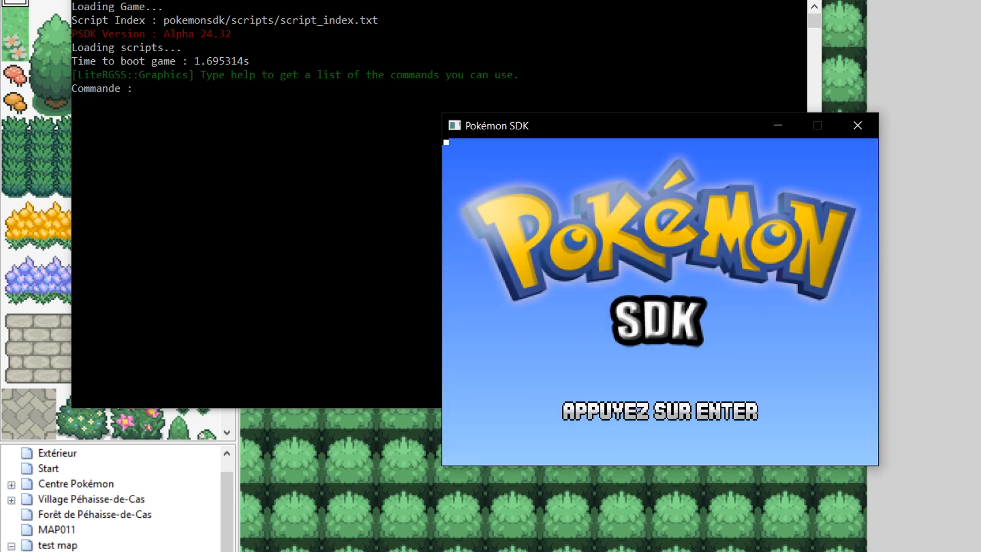
key(Return)
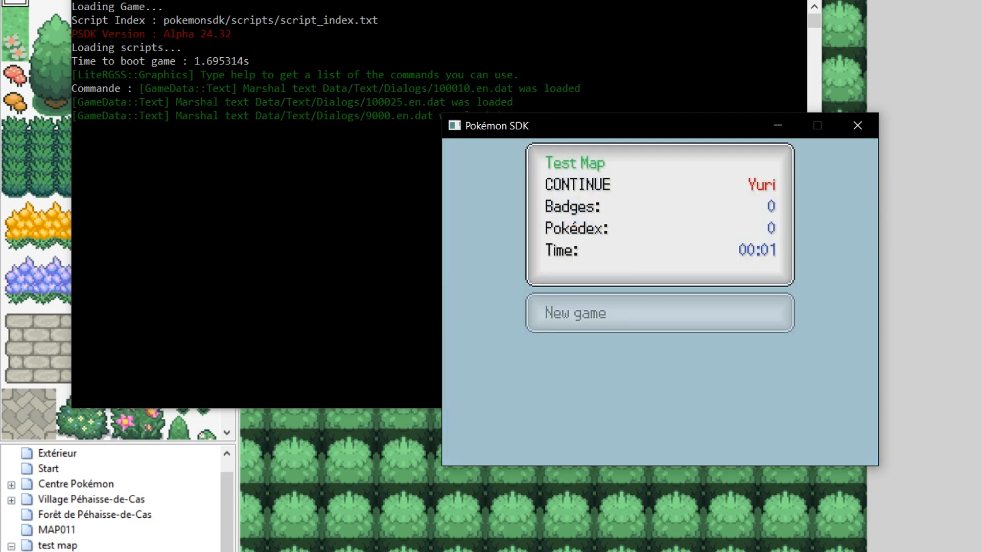
key(Return)
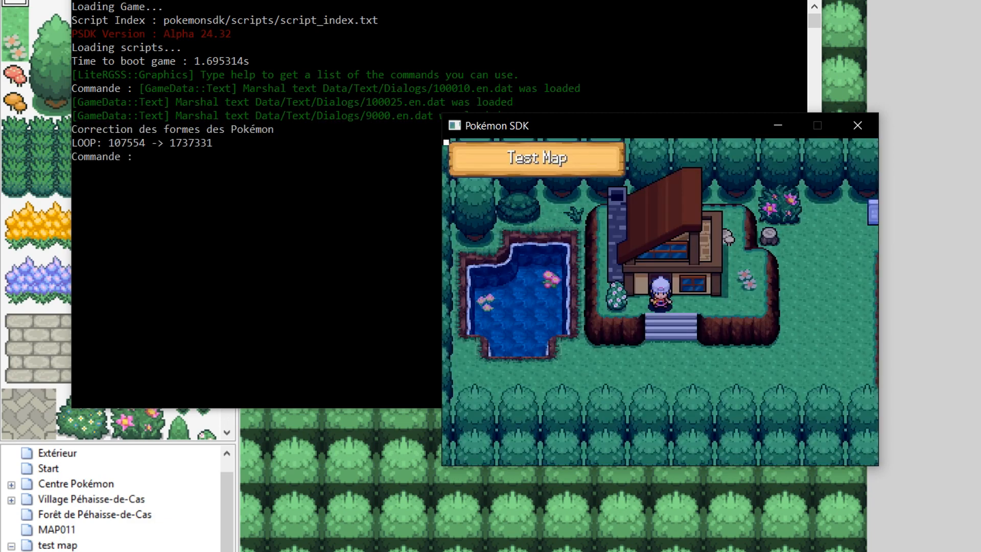
- Walk the character into the sunken tall grass patch, move around in it to test for wild encounters, and leave by the stairs
key(Right)
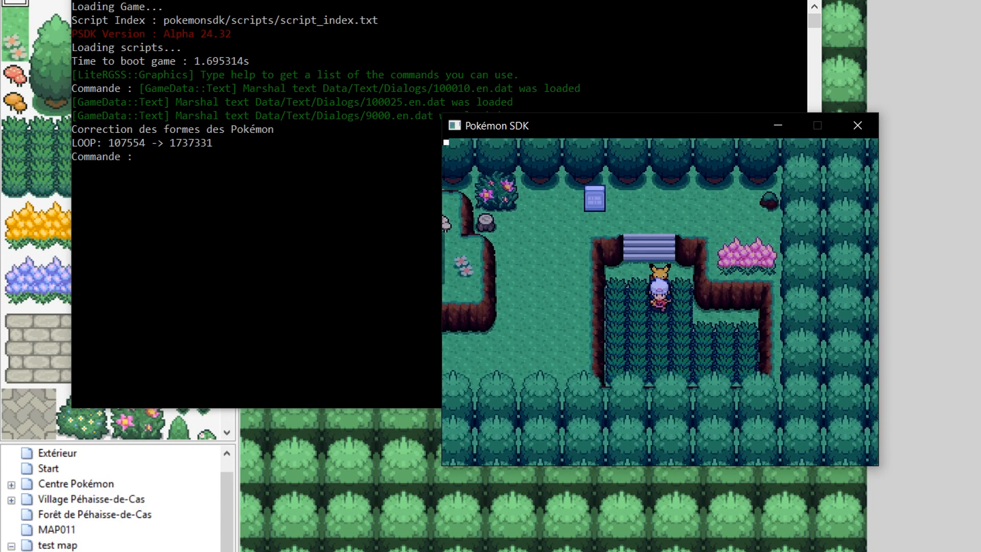
key(Down)
key(Right)
key(Left)
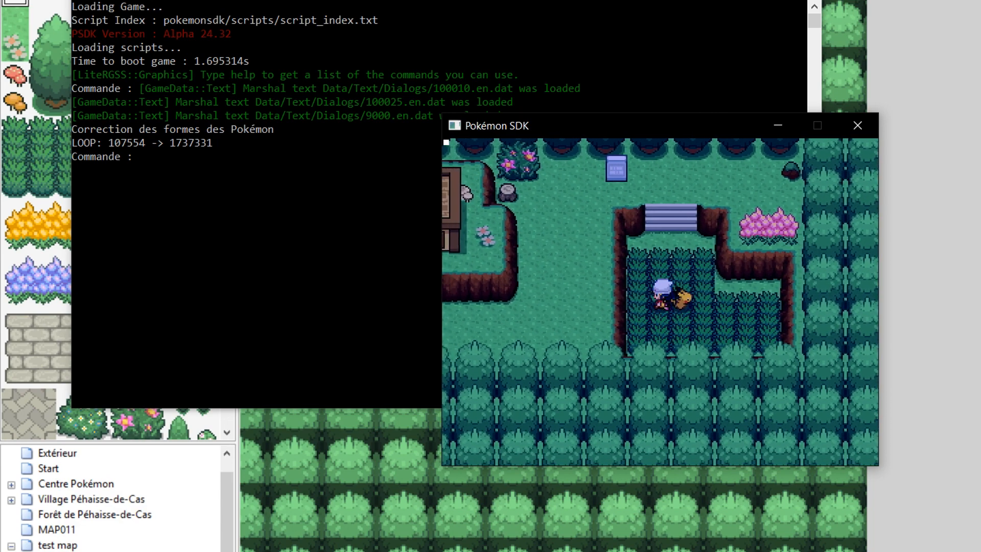
key(Up)
key(Down)
key(Left)
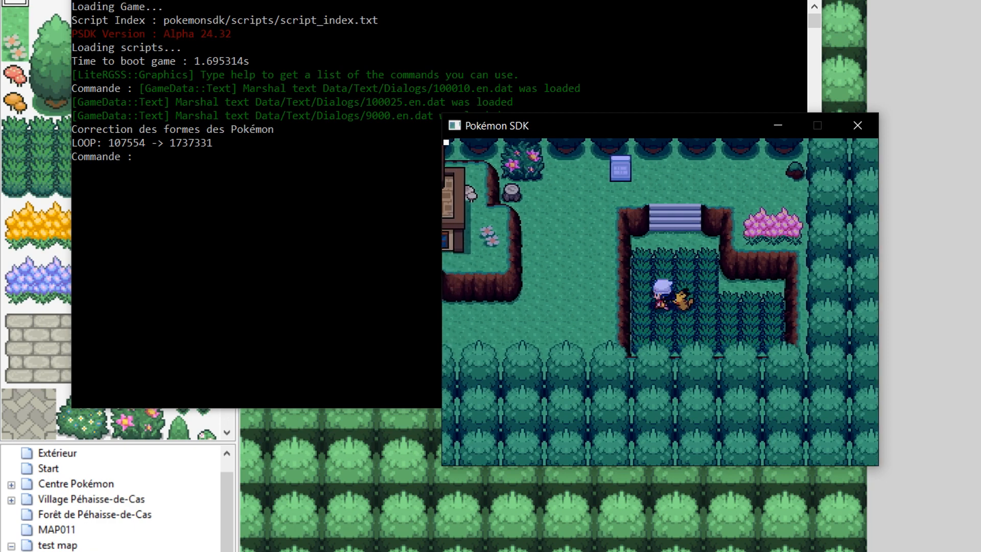
key(Right)
key(Down)
key(Left)
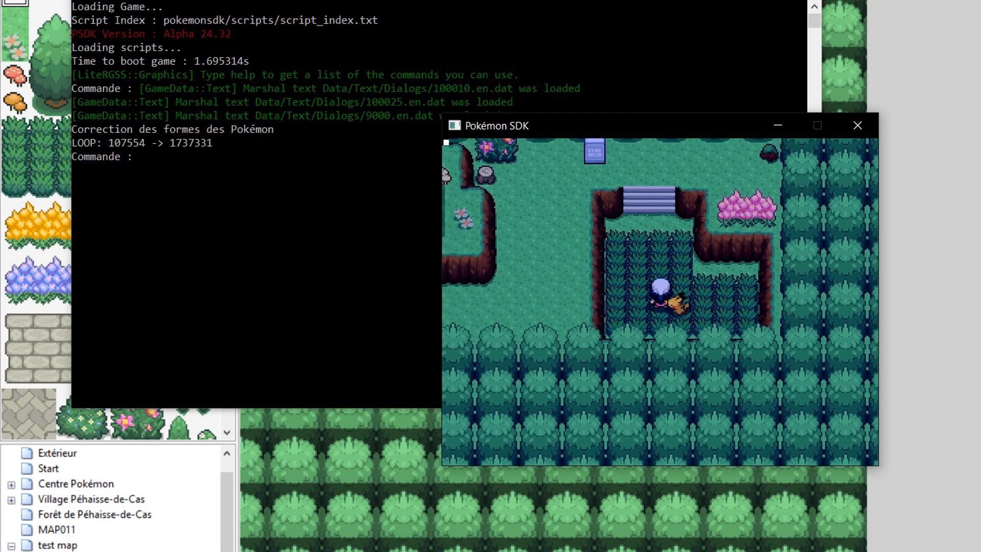
key(Up)
key(Left)
key(Down)
key(Right)
key(Down)
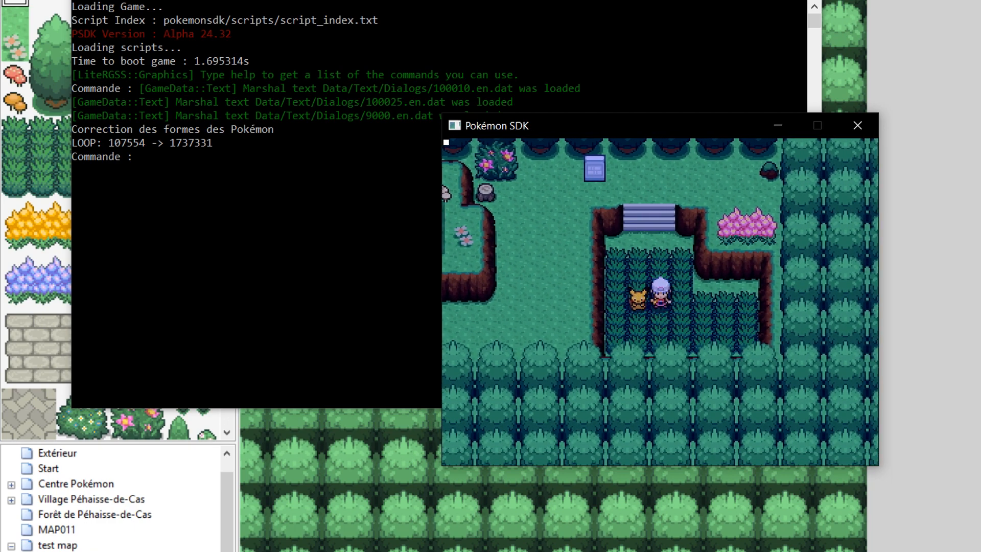
key(Up)
key(Down)
key(Left)
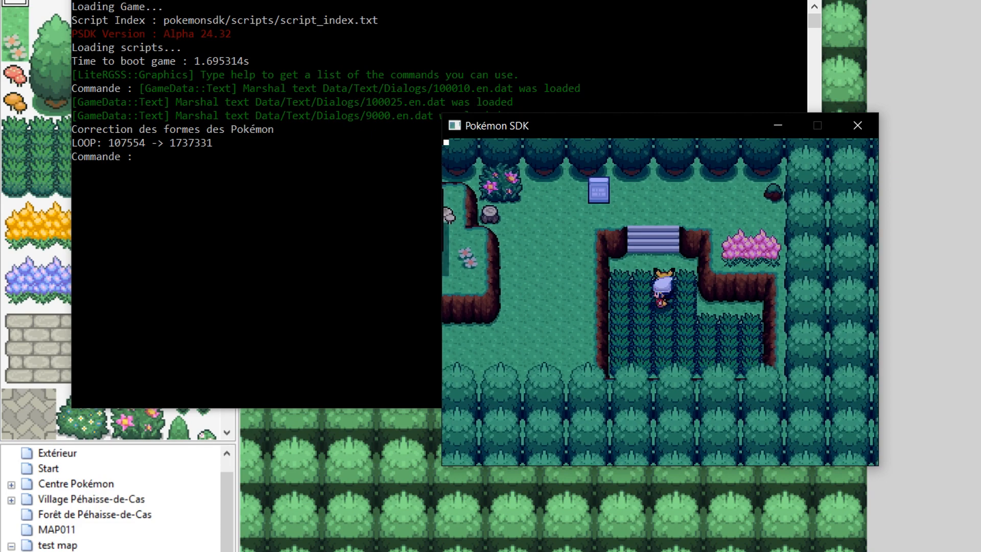
key(Down)
key(Up)
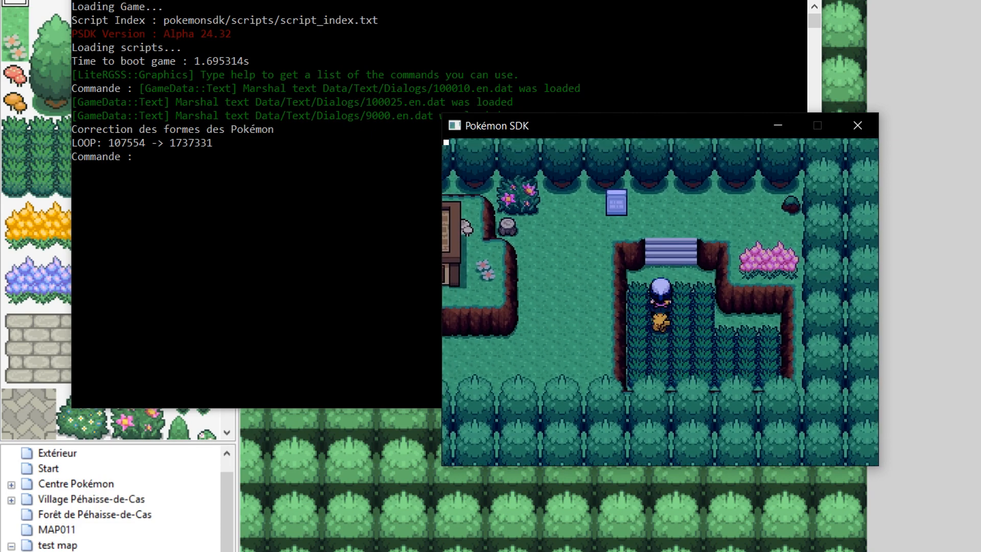
key(Up)
- Save the game from the in-game menu and close the playtest
key(Escape)
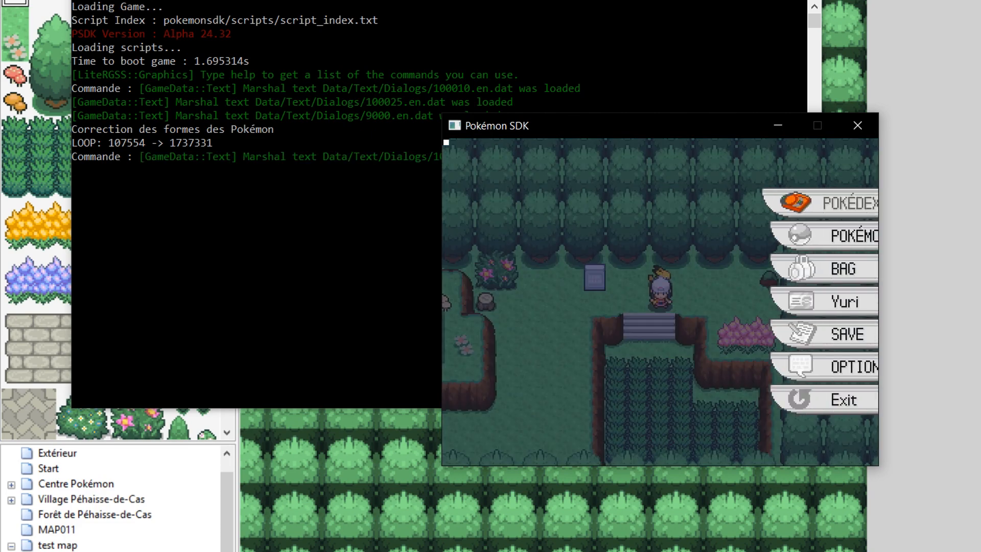
key(Down)
key(Down)
key(Return)
key(Return)
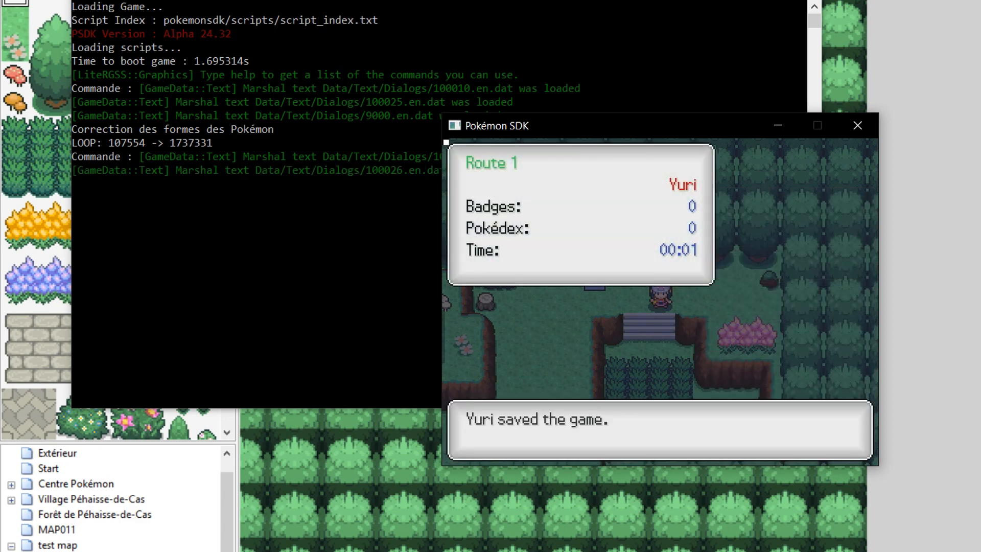
key(Return)
click(857, 125)
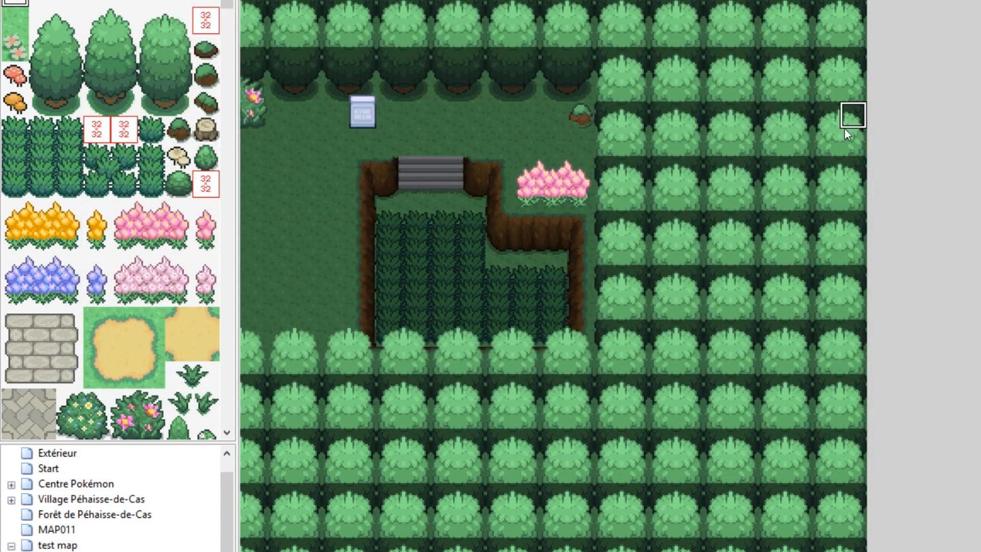
- Bring up Pokémon SDK BDD, review the Route 1 (011) zone's settings in the zone editor, and close the editor
mouse_move(608, 551)
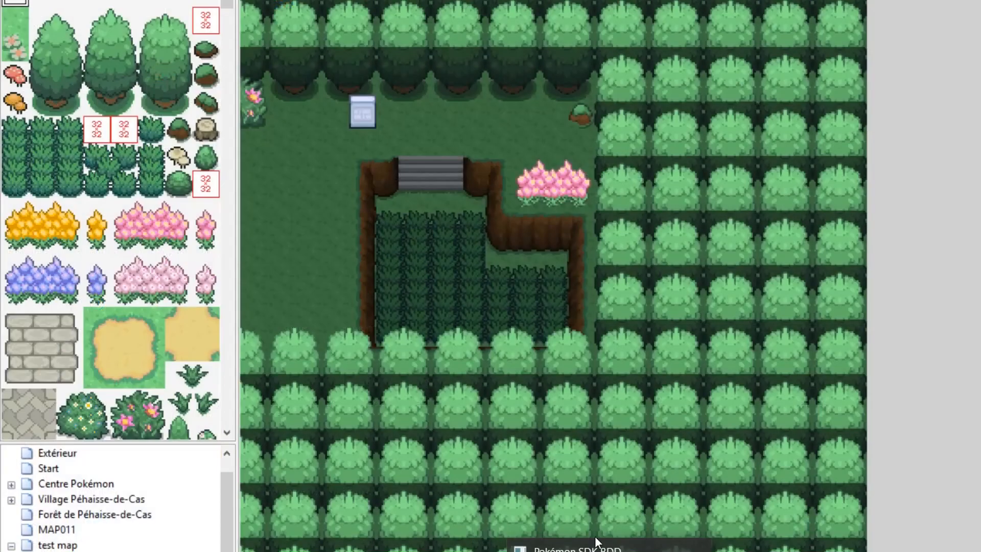
click(603, 532)
click(628, 284)
scroll(593, 145, down, 4)
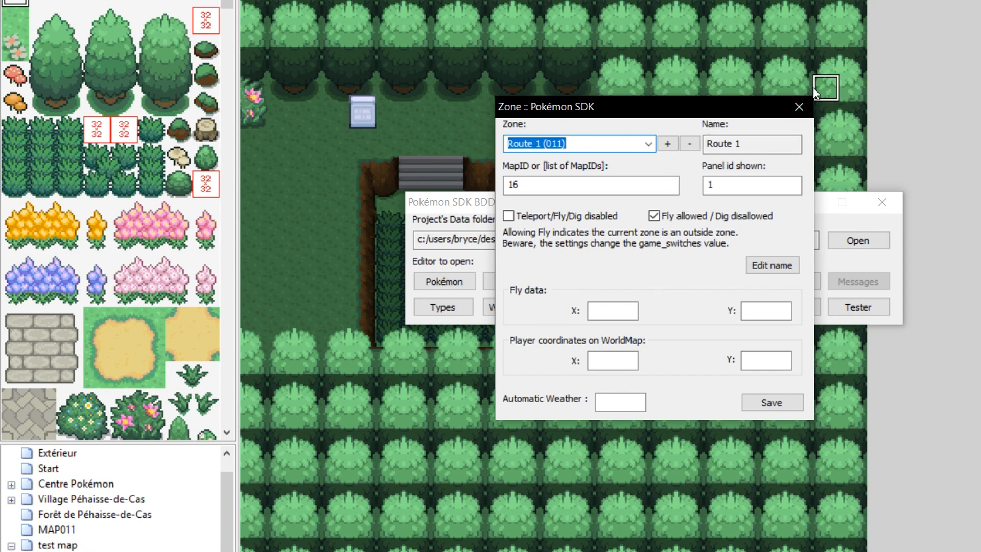
click(799, 107)
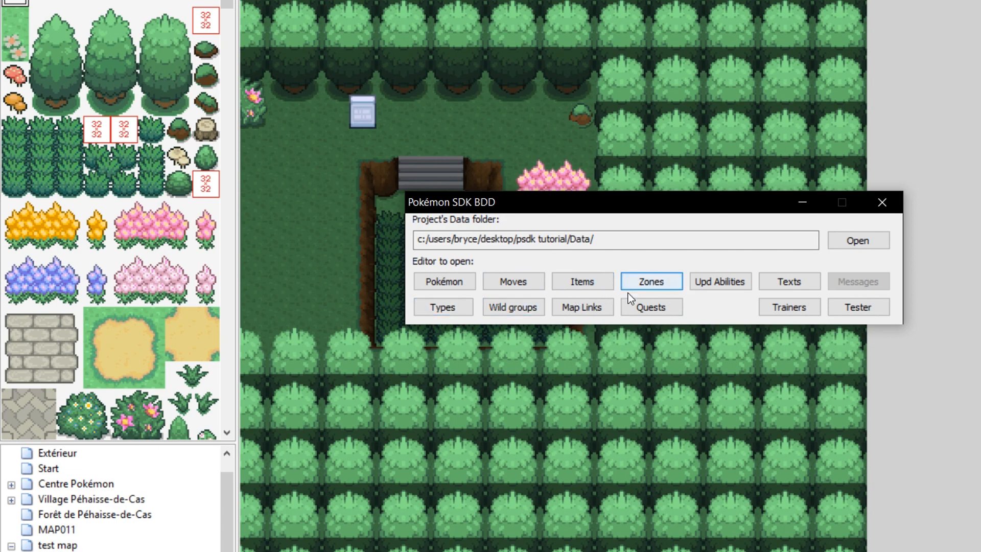
- Open the wild groups editor and choose the Route 1 (011) zone
click(522, 307)
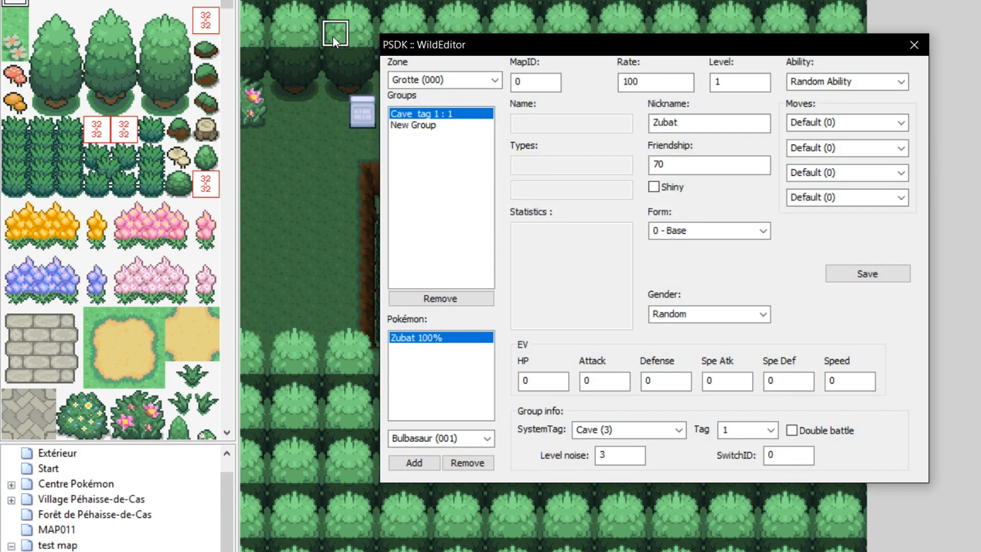
scroll(468, 81, down, 11)
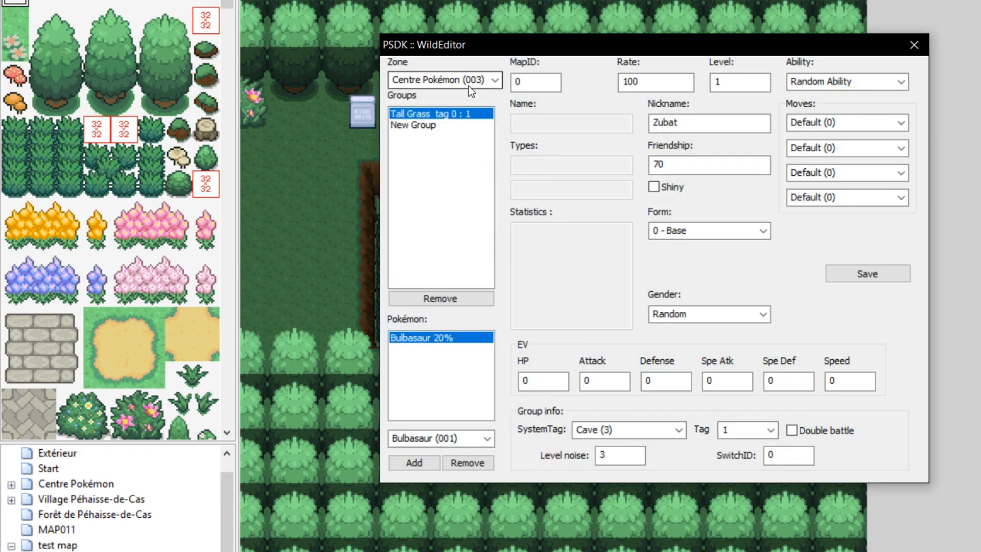
scroll(468, 82, up, 2)
scroll(469, 81, down, 2)
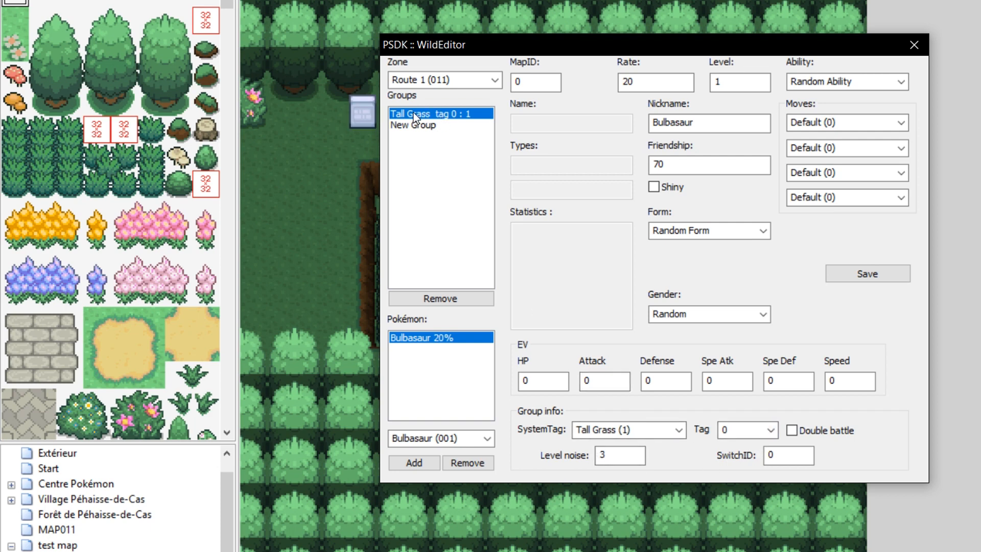
- Try adding a wild group with the system tag Cave (3) to the Route 1 zone and remove it again
scroll(610, 432, down, 1)
scroll(609, 432, down, 1)
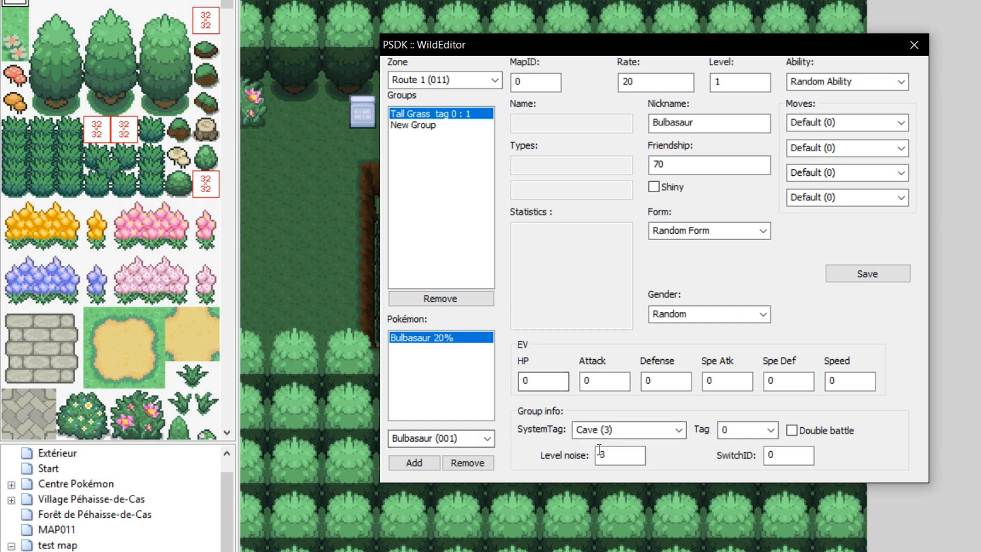
click(428, 125)
click(427, 114)
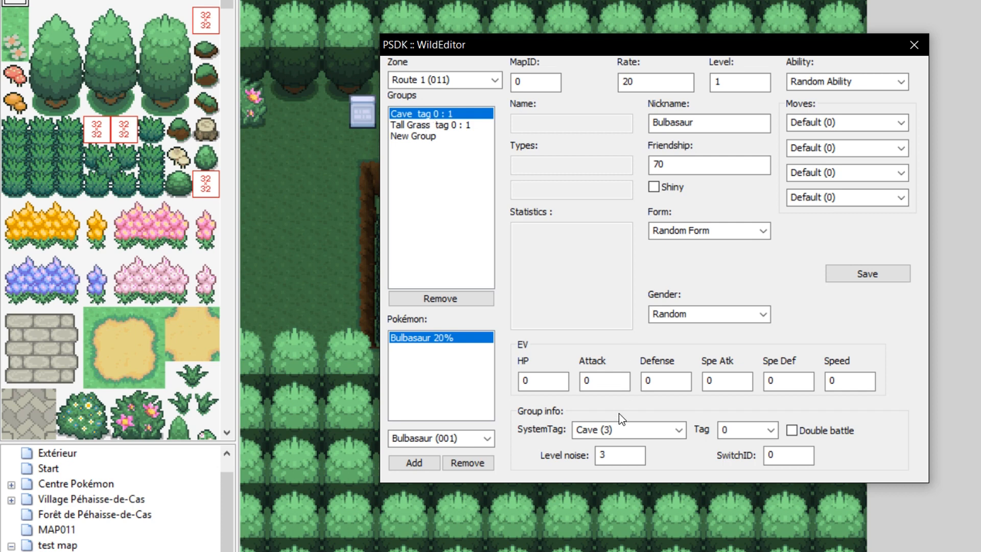
click(460, 302)
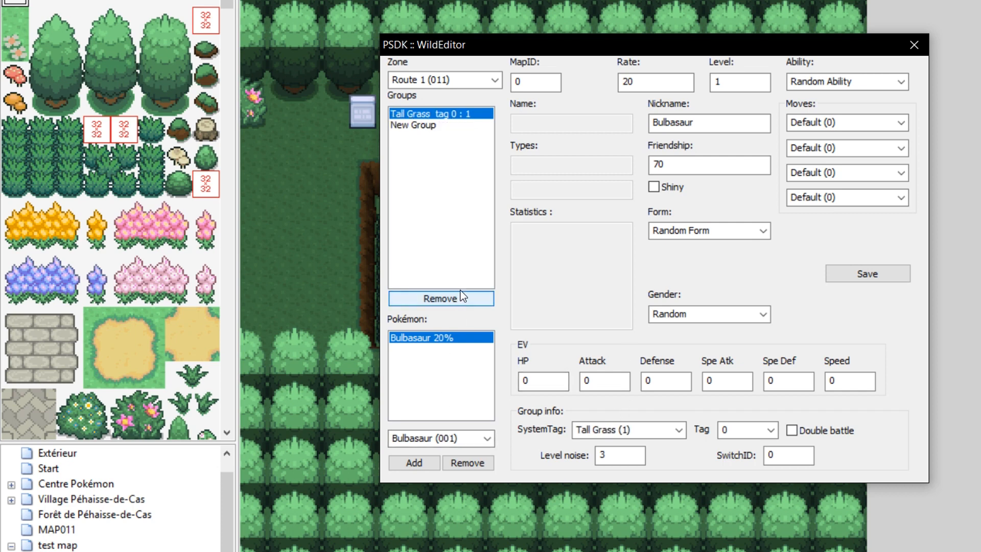
- Move the wild editor and the Pokémon SDK BDD window aside to uncover the tall grass patch on the map
drag(516, 50, 809, 80)
drag(543, 201, 502, 270)
drag(306, 269, 176, 424)
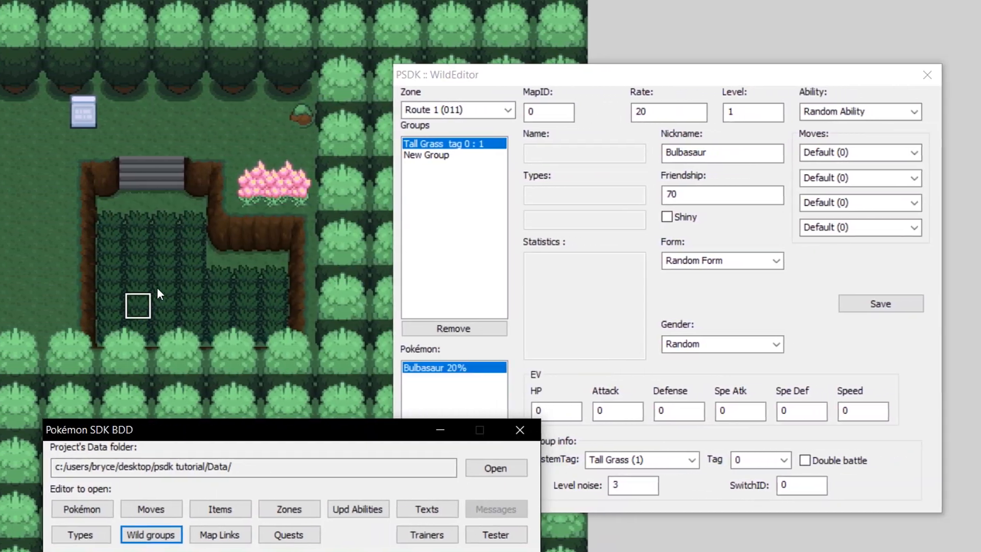
click(411, 90)
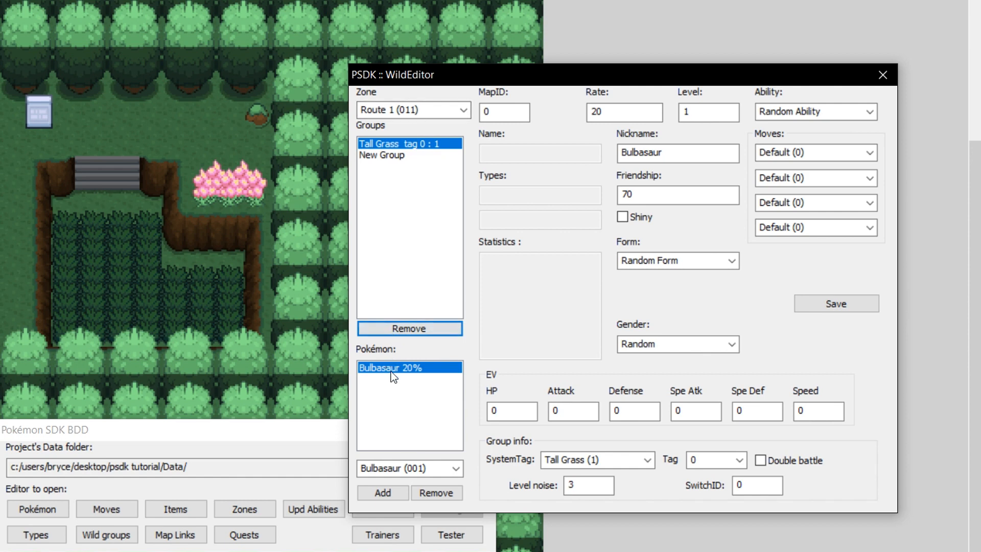
- Add Nidoran♀ (029) to the Tall Grass group of the Route 1 zone
click(357, 109)
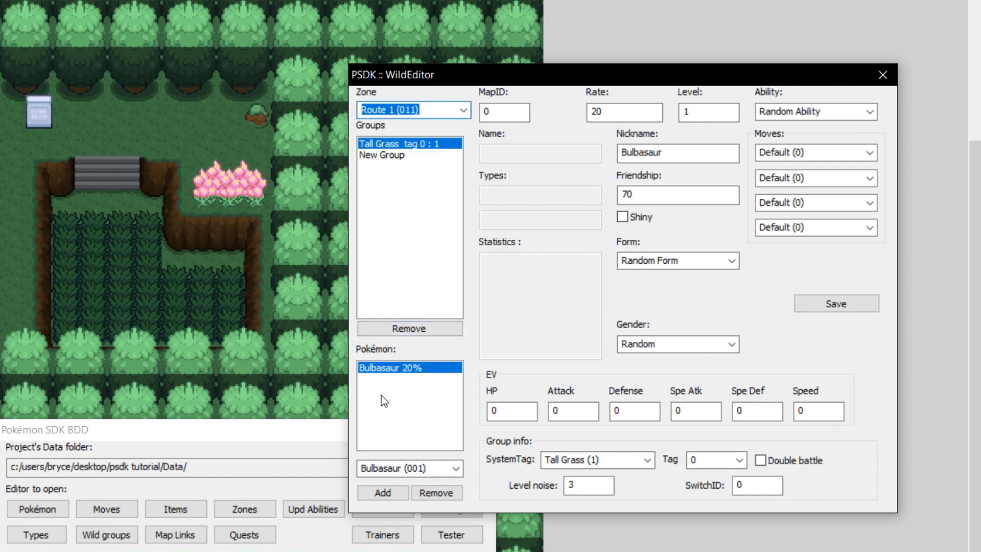
click(381, 372)
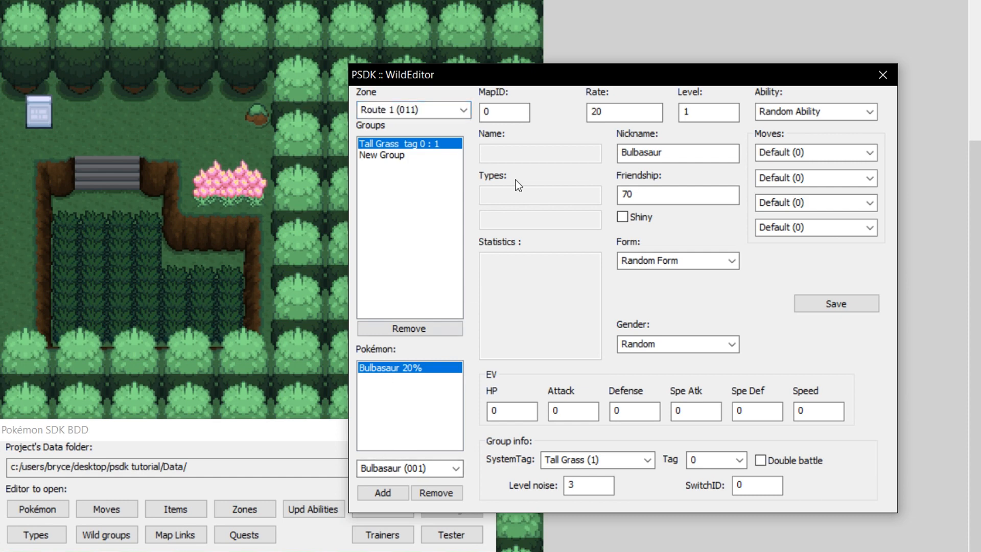
click(395, 467)
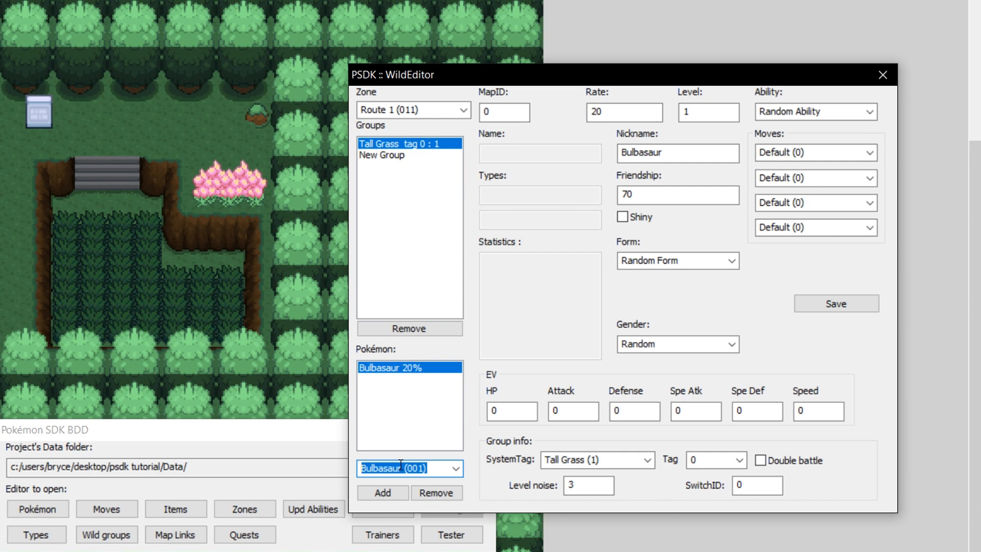
text(nidoran)
key(Down)
key(Up)
key(Down)
key(Down)
key(Up)
click(385, 493)
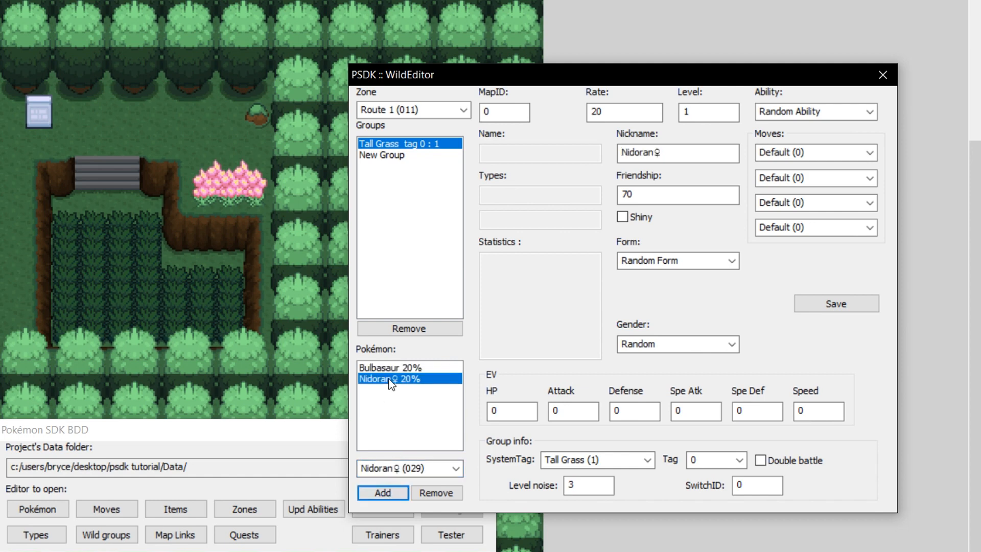
- Try level 3 for Bulbasaur in the Tall Grass group and put the level back to 1
click(413, 367)
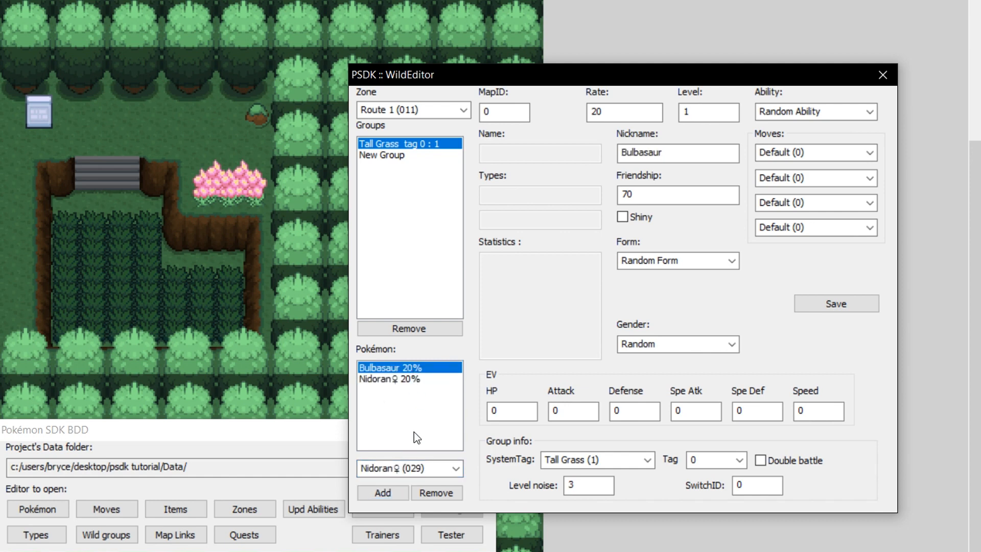
click(690, 112)
click(679, 153)
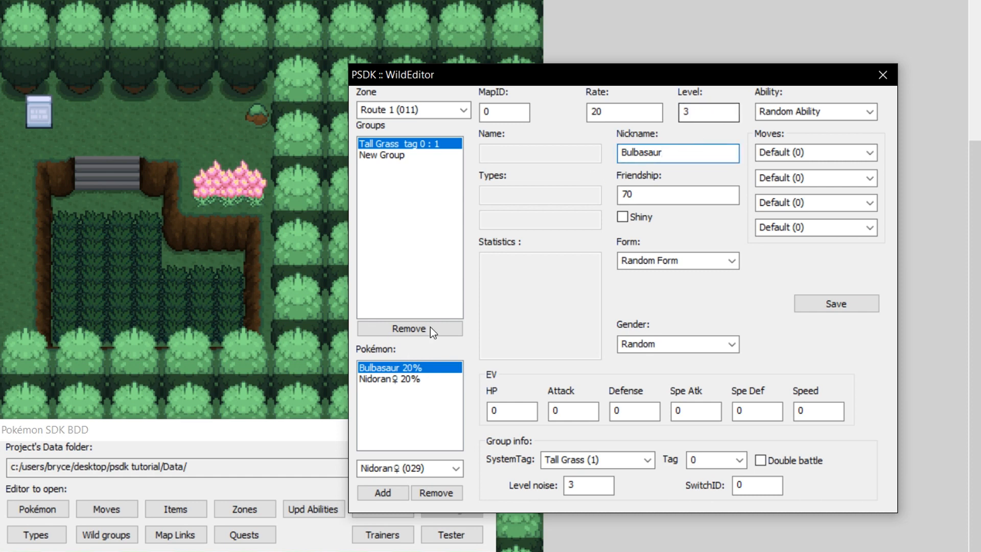
click(403, 378)
click(407, 367)
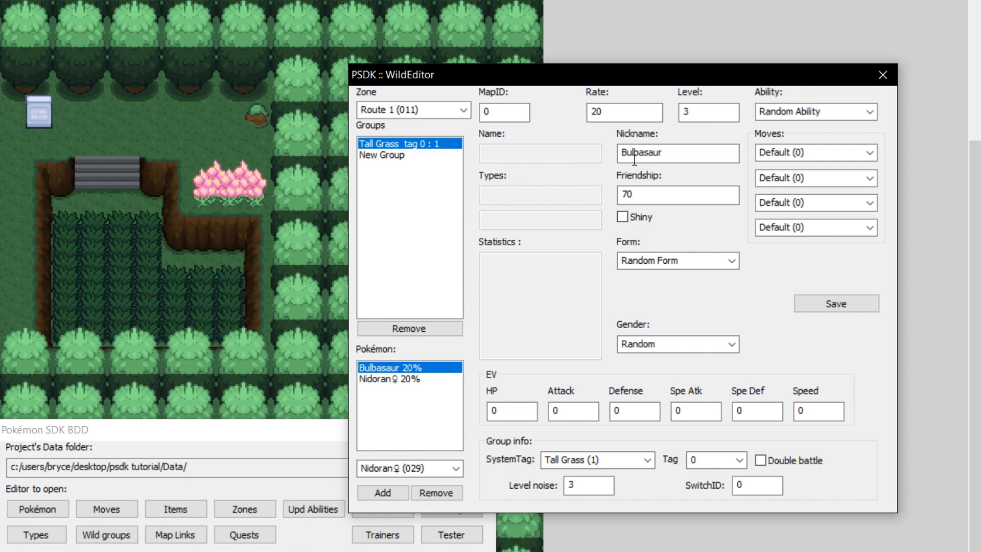
double_click(695, 113)
text(1)
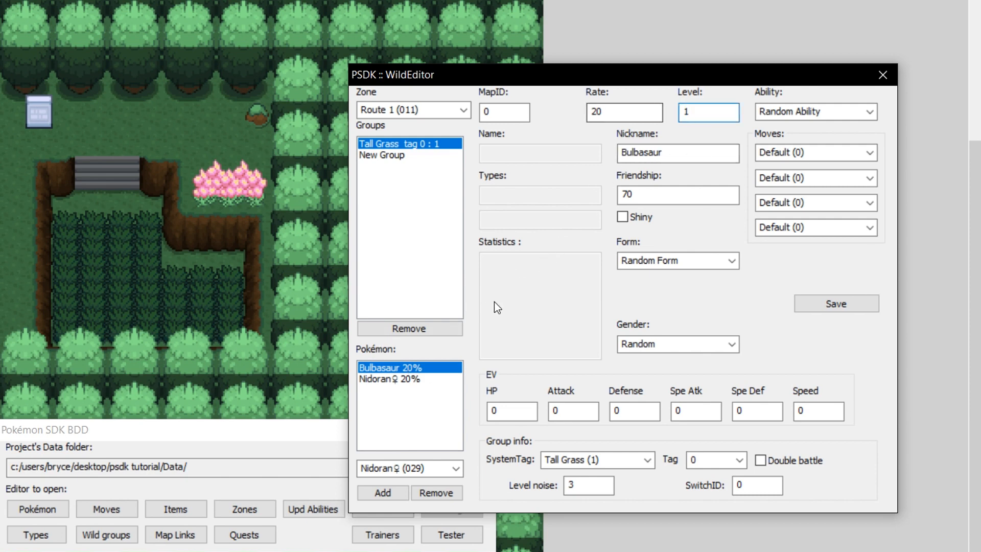
- Set Bulbasaur's encounter rate to 15 in the Tall Grass group
click(393, 378)
click(392, 369)
double_click(635, 112)
text(15)
click(414, 378)
click(410, 368)
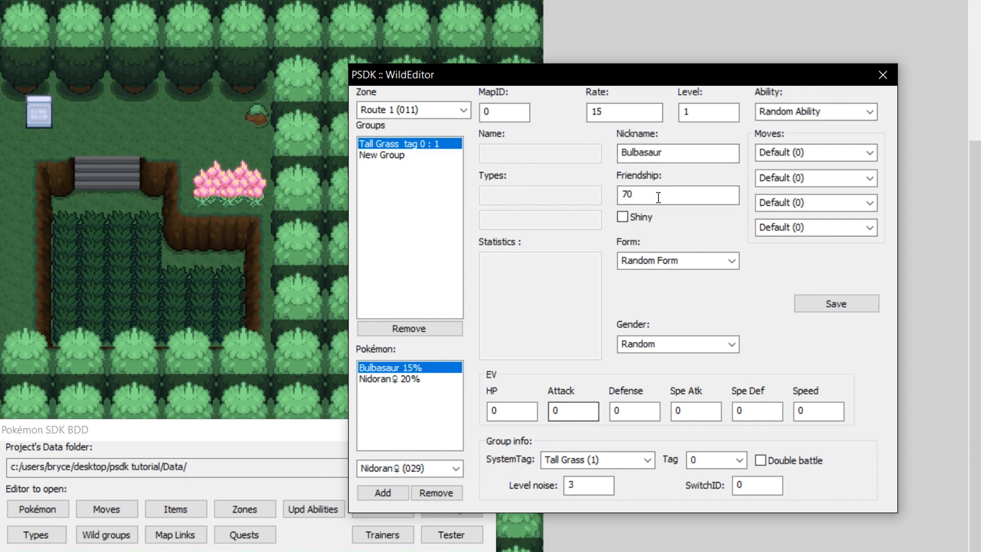
double_click(653, 113)
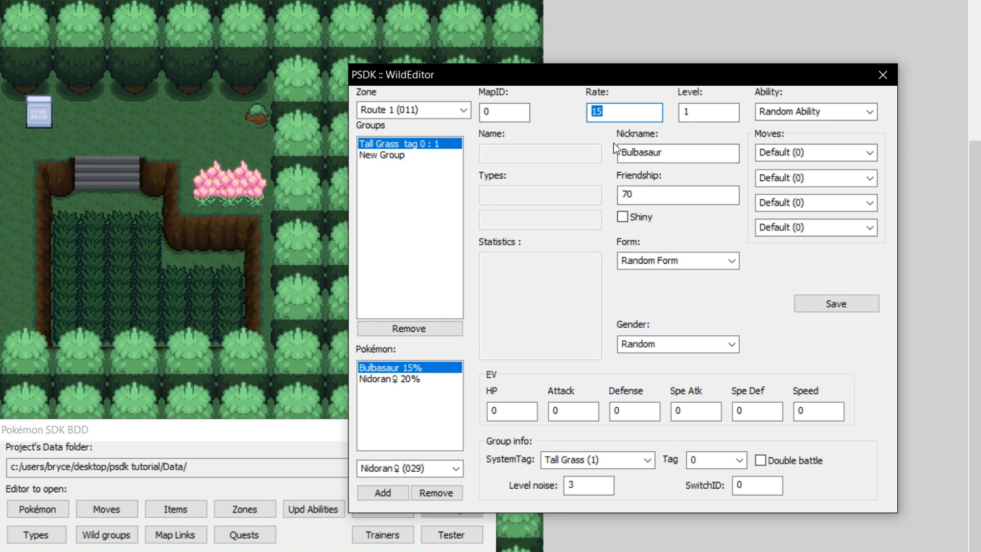
- Add Rattata (019) to the Tall Grass group and set its level to 3
click(404, 378)
click(397, 467)
text(rattata)
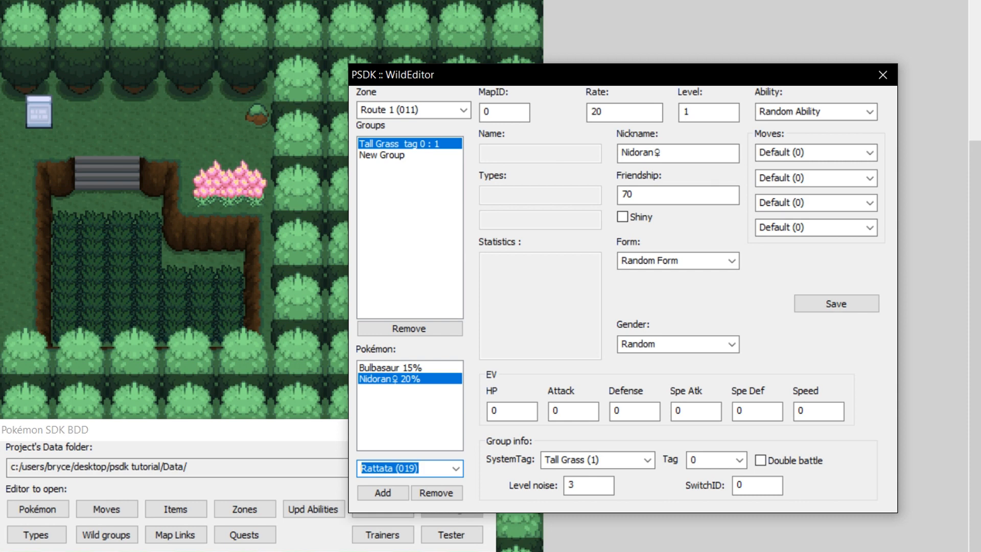
click(383, 493)
double_click(695, 111)
text(3)
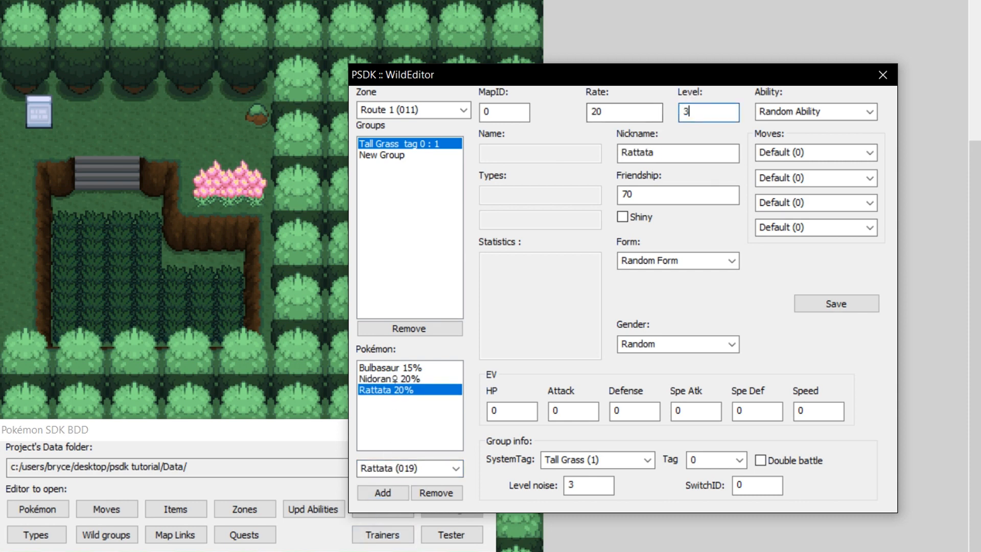
- Try to set the levels of Nidoran♀ and Bulbasaur to 3 and recheck the group's entries
click(401, 378)
double_click(711, 111)
text(3)
click(418, 367)
double_click(701, 111)
text(3)
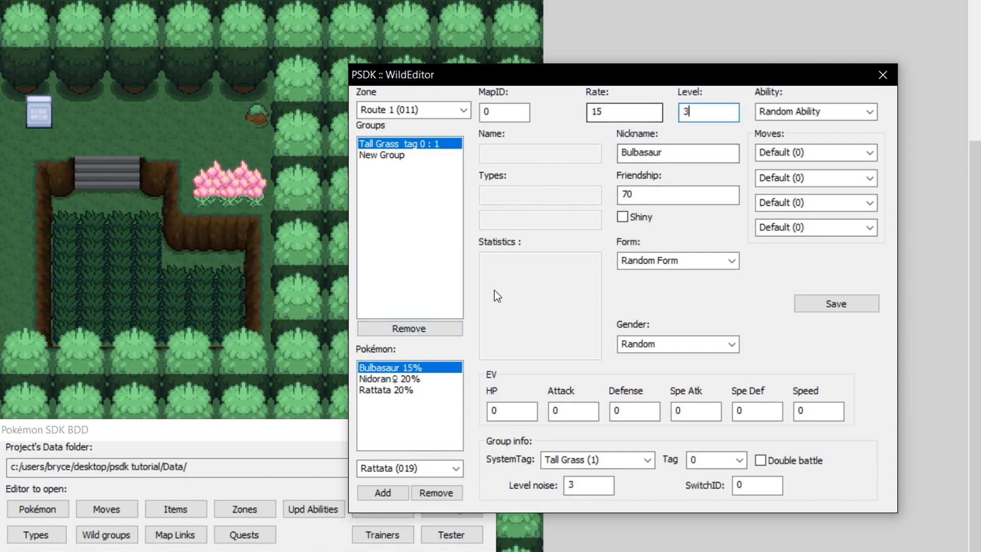
click(398, 389)
click(398, 378)
click(397, 367)
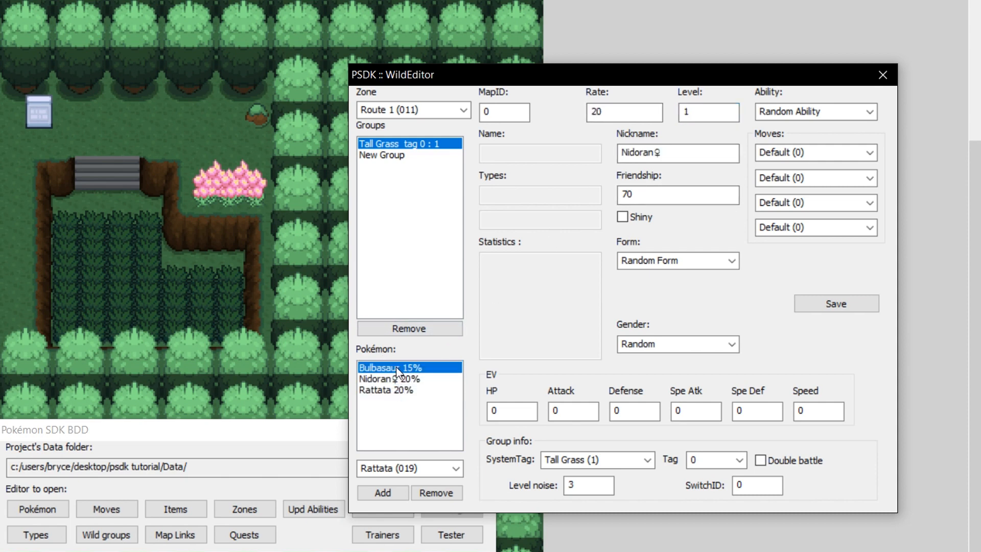
- Set Nidoran♀'s level to 3 in the Tall Grass group
click(396, 375)
click(396, 372)
click(392, 379)
click(391, 369)
click(392, 378)
text(3)
drag(688, 111, 630, 115)
click(644, 117)
- Set Bulbasaur's level to 3 and save the wild group data
click(399, 367)
text(3)
click(609, 113)
click(429, 379)
click(429, 368)
drag(699, 114, 599, 109)
click(392, 391)
click(393, 380)
click(393, 368)
drag(715, 115, 635, 114)
text(3)
click(830, 302)
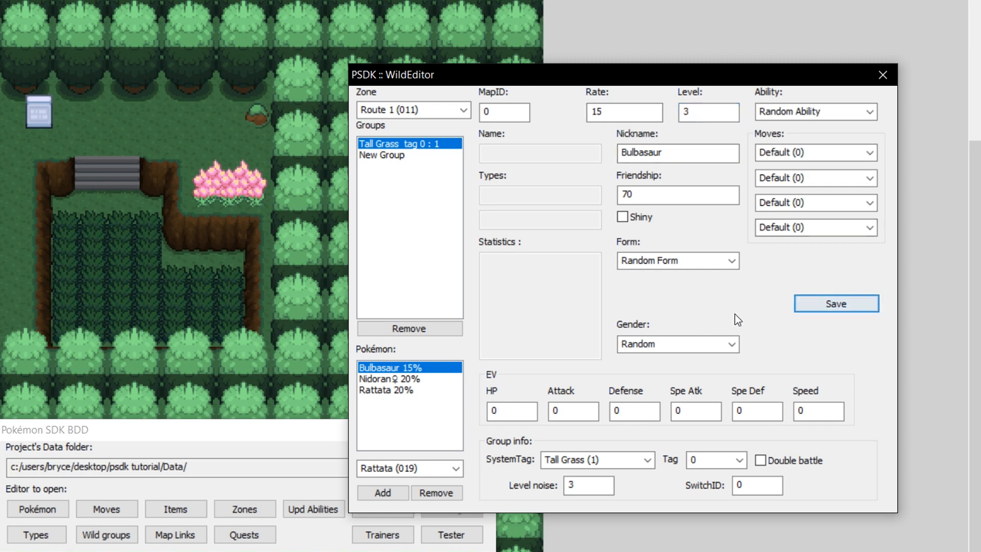
click(411, 379)
click(408, 390)
click(408, 379)
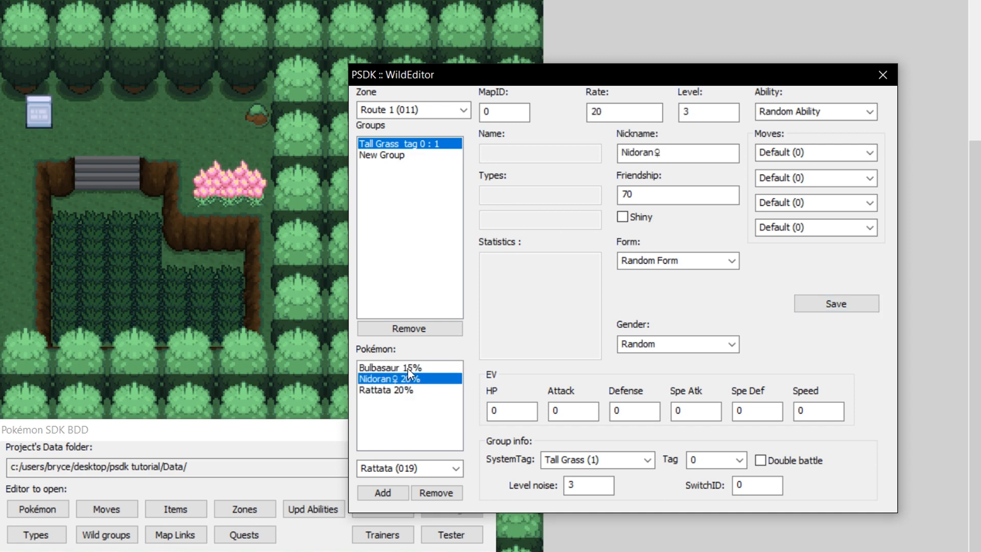
click(407, 368)
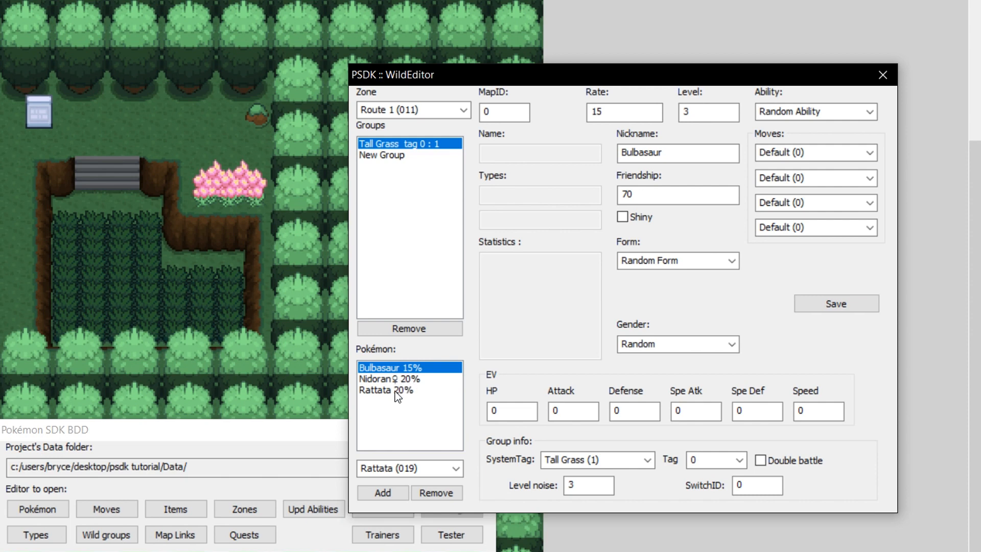
- Add Drowzee (096) to the Tall Grass group with rate 5 and level 3, and save the data
click(398, 460)
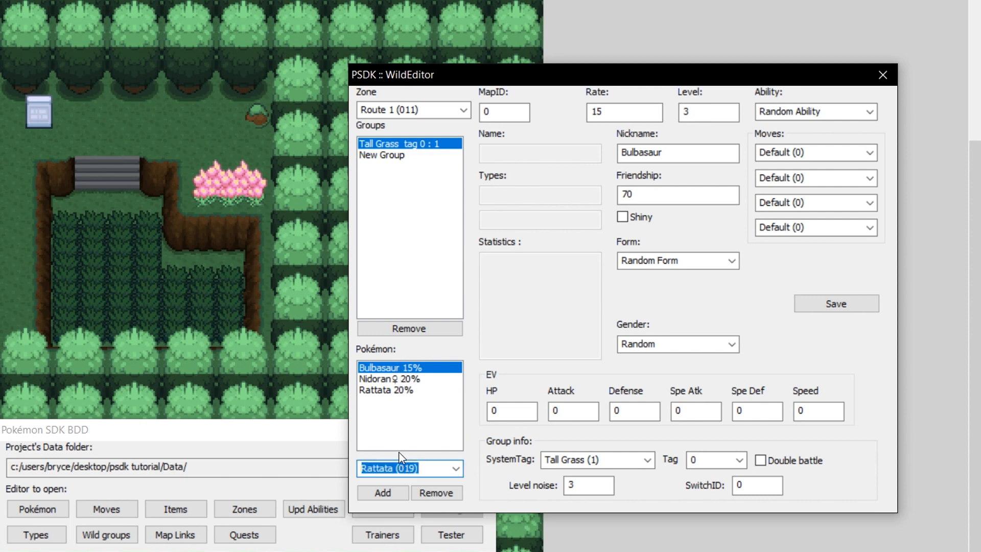
text(drowzee (096)
click(383, 492)
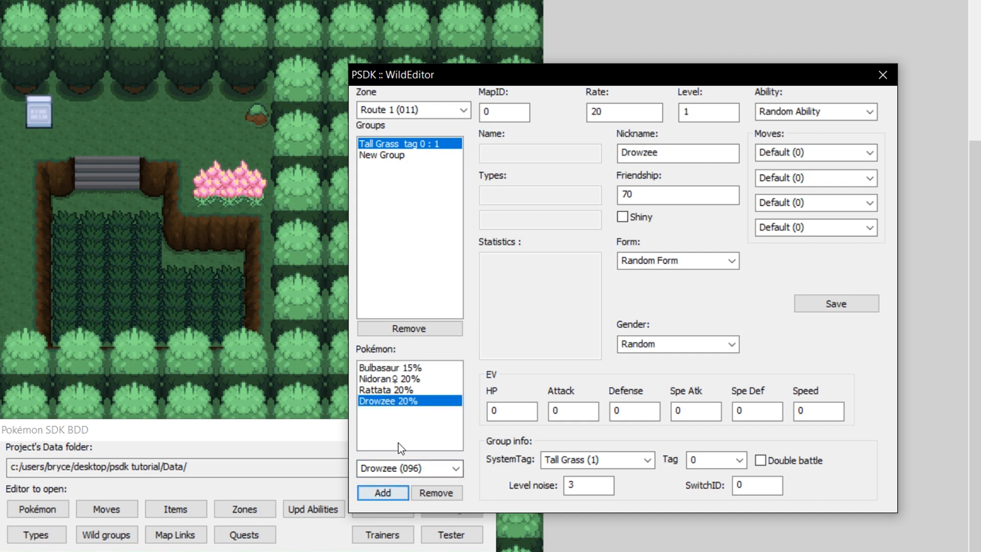
double_click(608, 111)
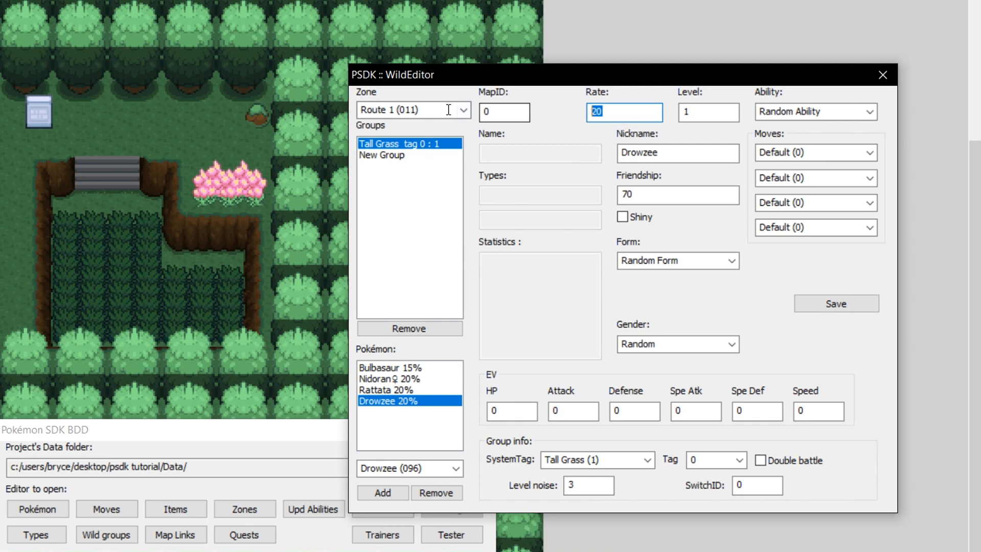
text(5)
double_click(709, 116)
text(3)
click(664, 155)
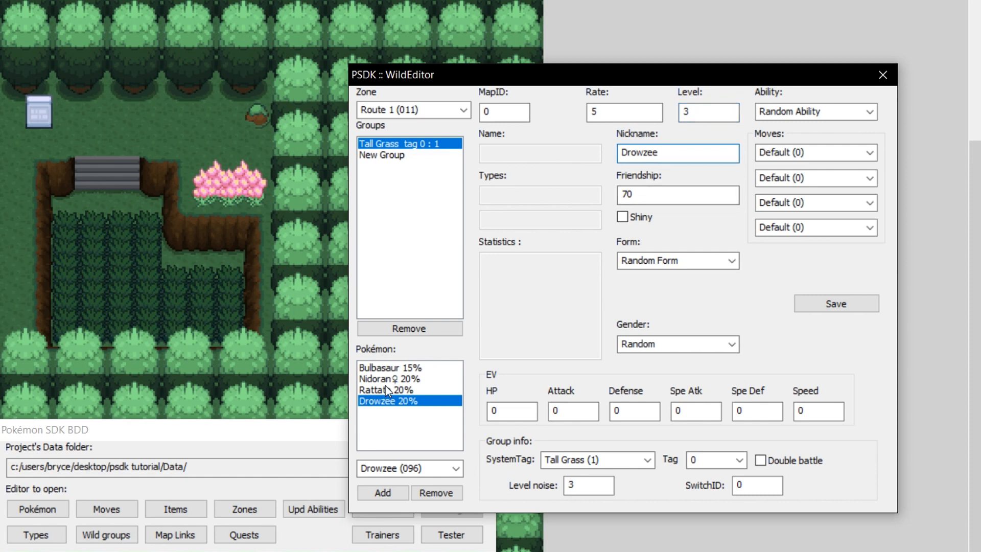
click(830, 308)
click(387, 391)
click(386, 399)
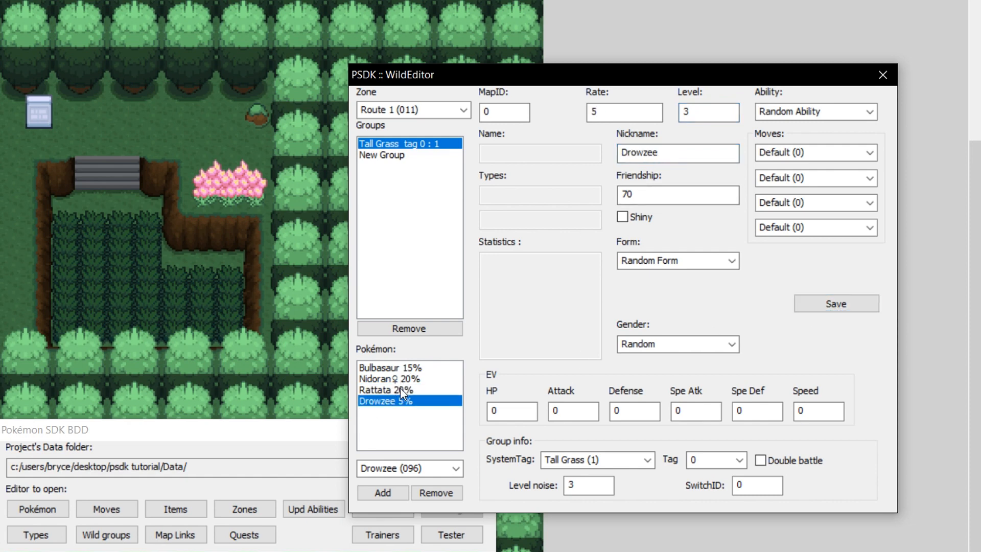
click(400, 389)
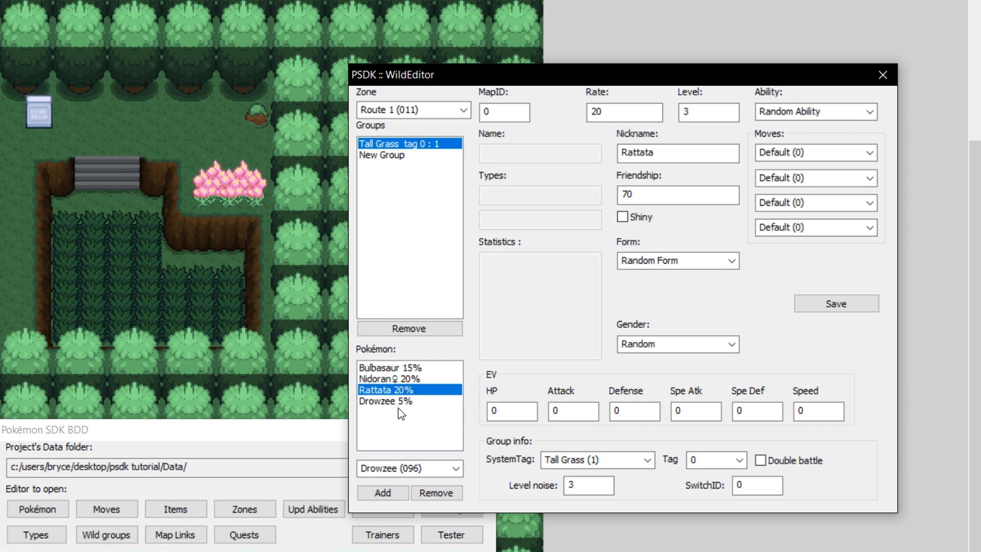
click(395, 402)
- Add Pidgey (016) to the Tall Grass group with rate 40 and level 3
click(398, 468)
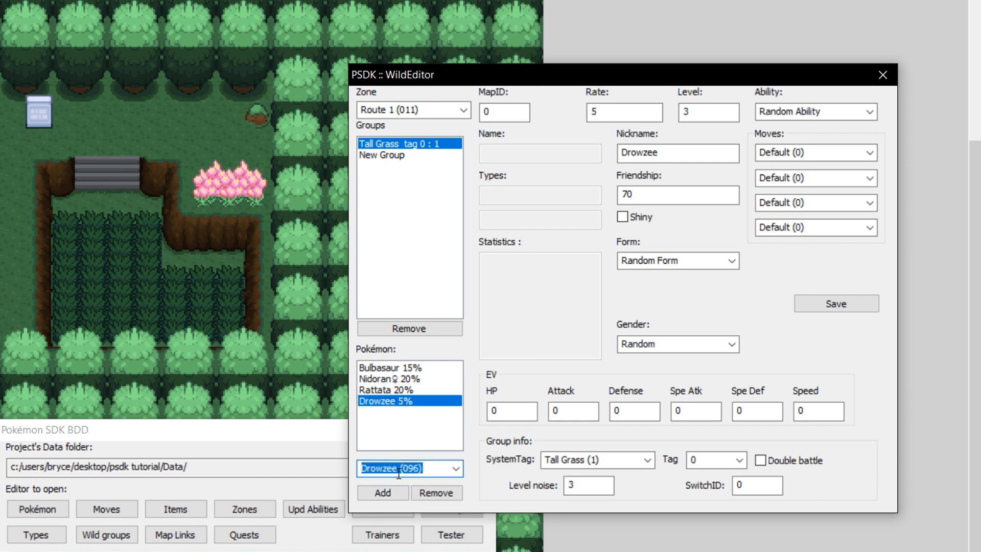
text(pidgey)
click(387, 497)
click(603, 114)
key(BackSpace)
key(BackSpace)
text(40)
click(690, 113)
key(BackSpace)
text(3)
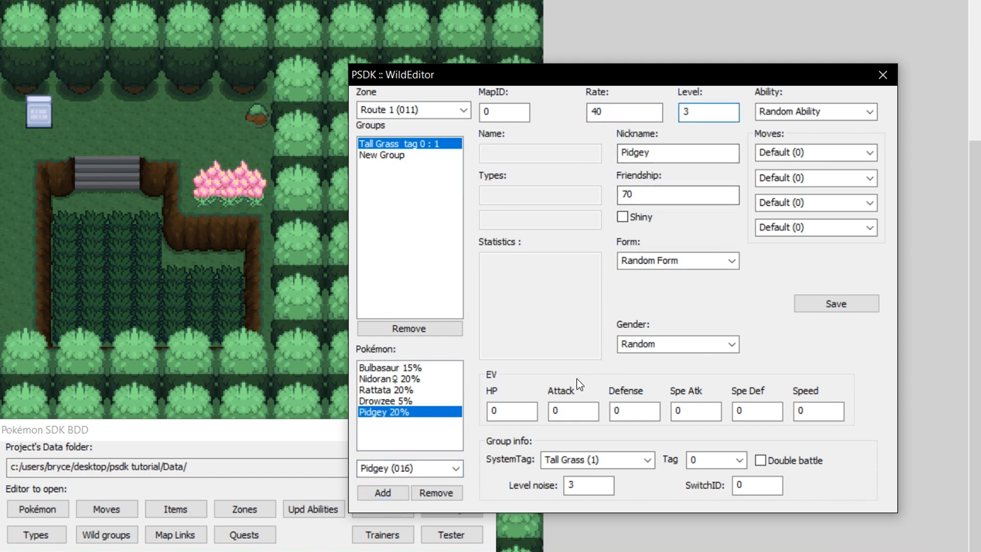
key(Tab)
click(388, 401)
click(388, 412)
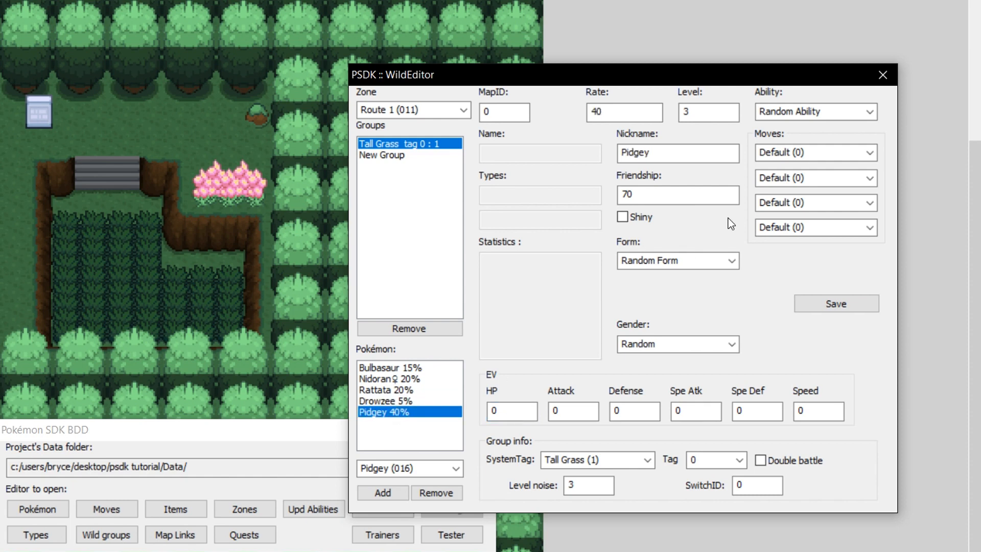
- Create a second Tall Grass group containing Pidgey and set its switch ID to 12
double_click(582, 485)
click(409, 368)
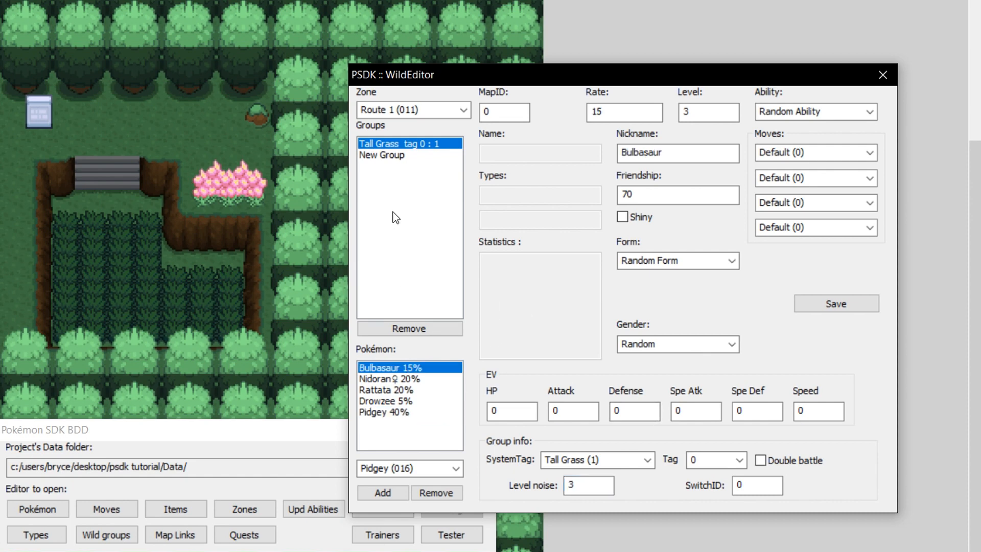
click(756, 484)
click(388, 156)
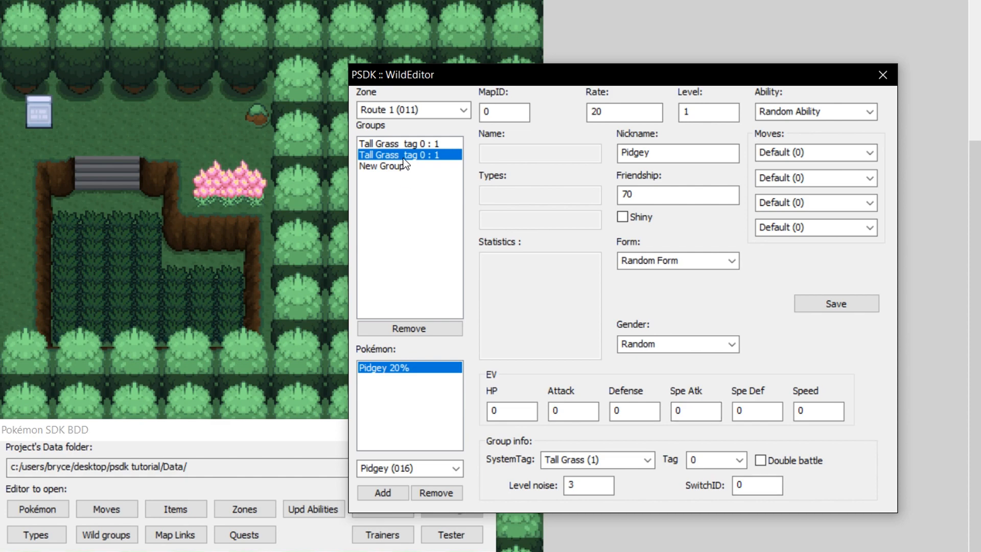
click(736, 485)
double_click(736, 485)
text(12)
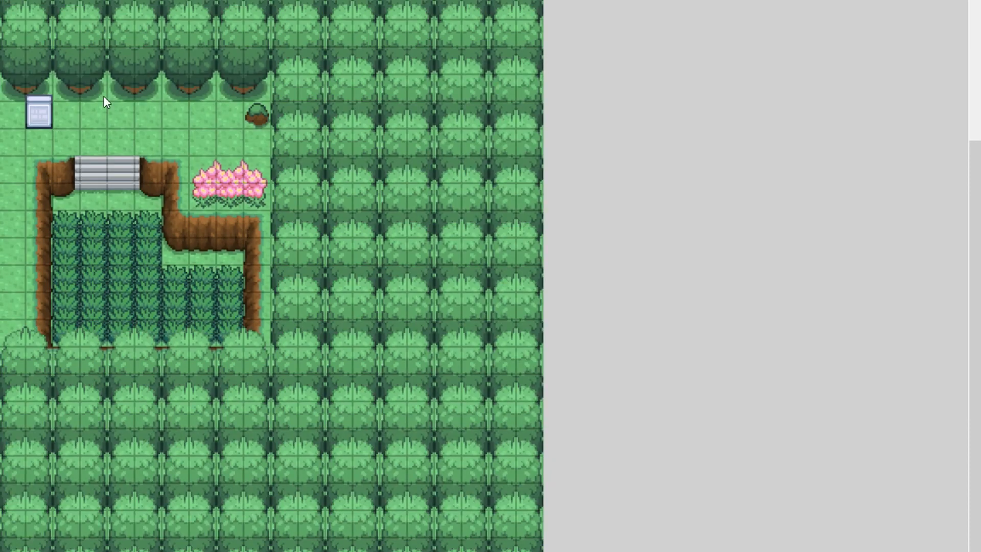
- Look up switch 0012 in the switch list of a new event, discard the event and return to the wild group editor
double_click(179, 136)
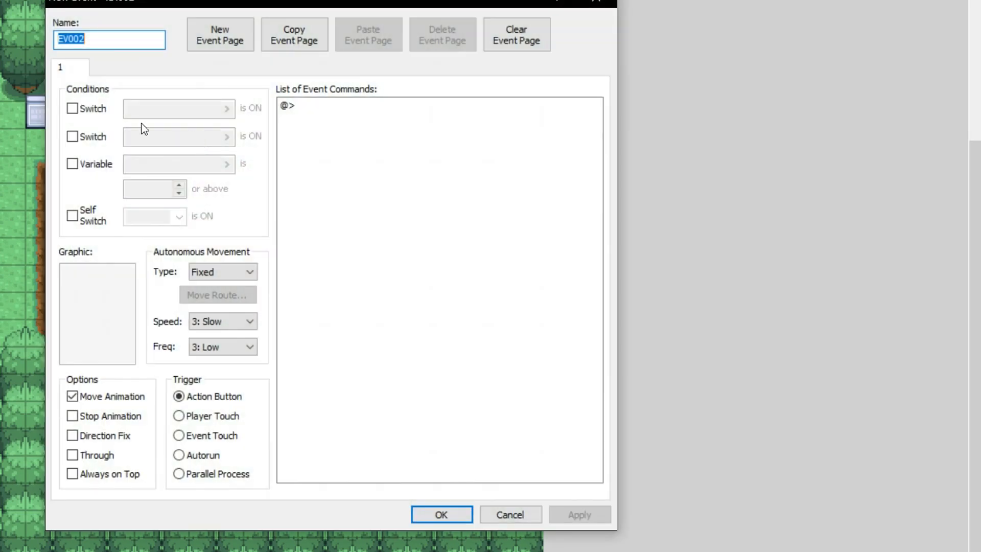
click(97, 108)
click(228, 108)
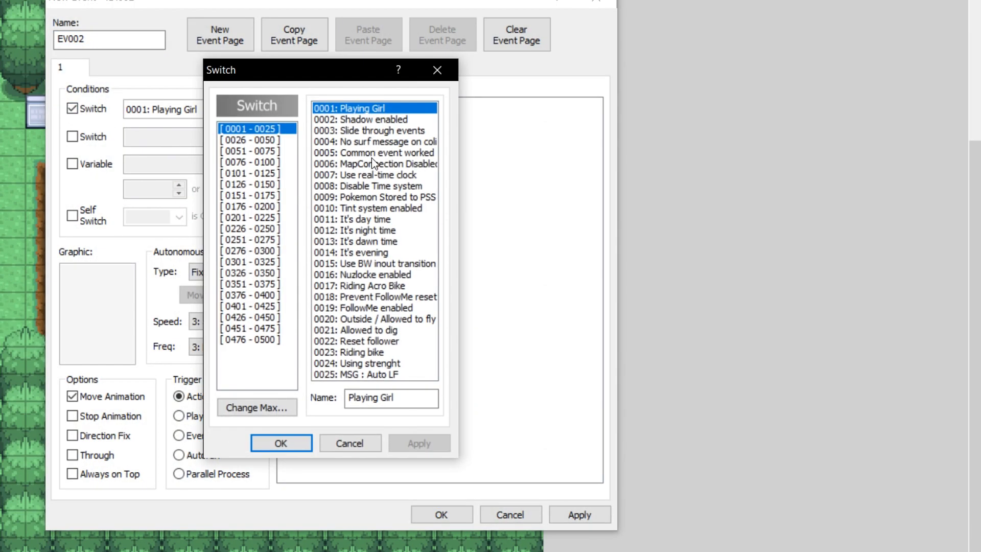
click(354, 231)
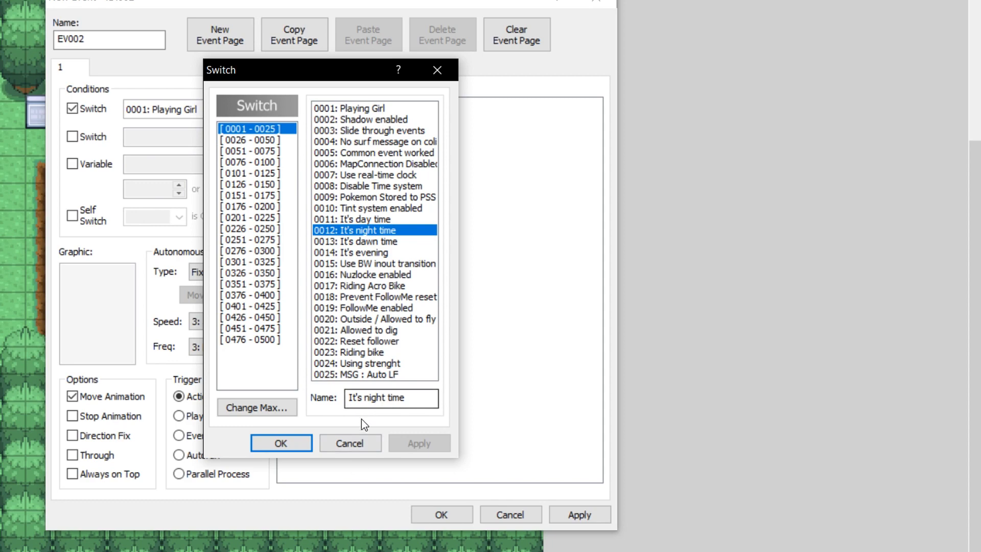
click(378, 443)
click(502, 511)
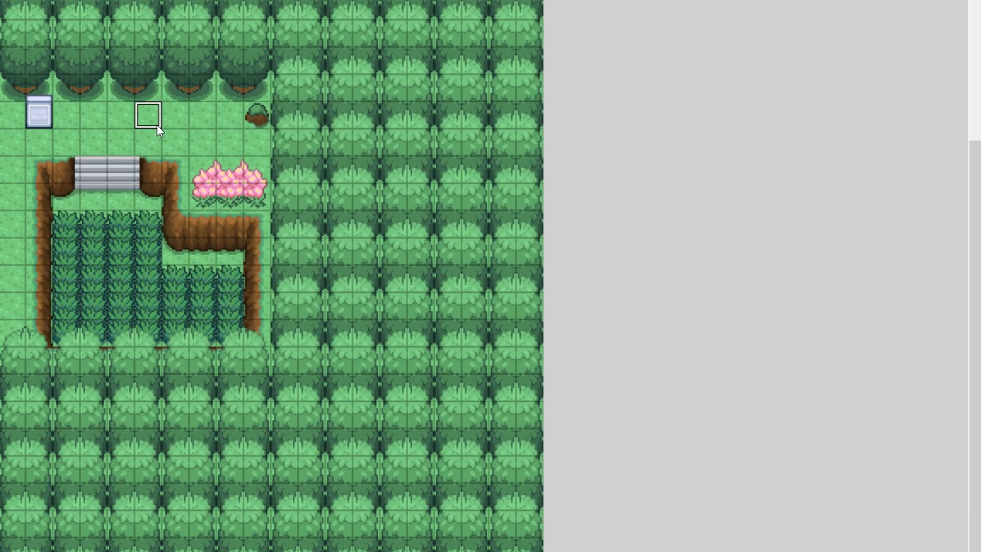
mouse_move(287, 551)
click(378, 531)
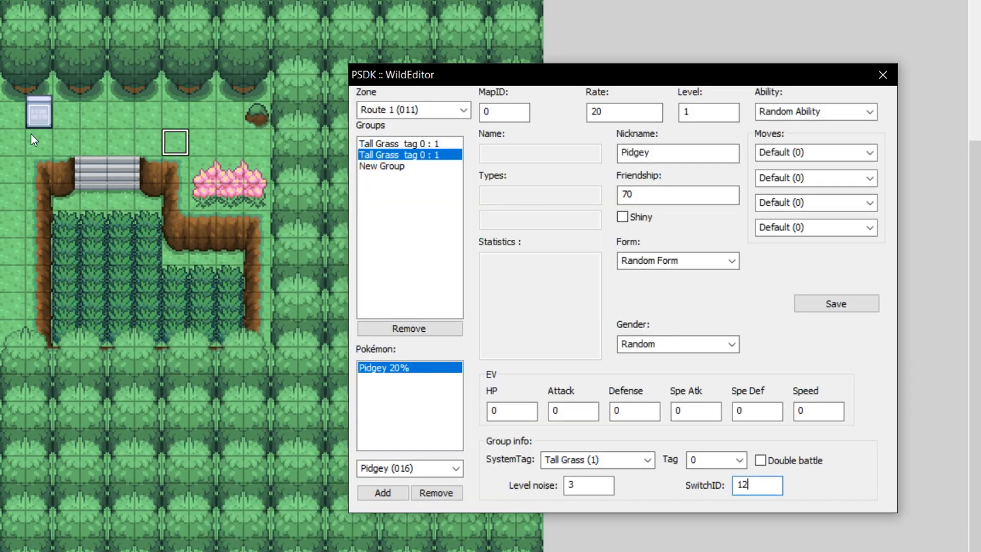
click(425, 147)
click(422, 156)
click(418, 143)
click(418, 152)
click(406, 170)
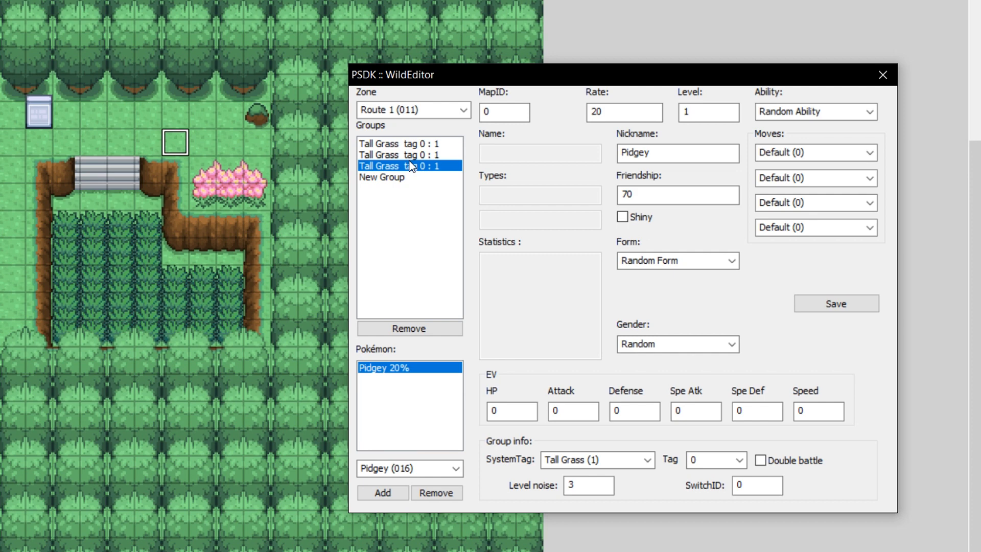
click(452, 330)
- Compare the switch IDs and Pokémon lists of Route 1's two Tall Grass groups
click(422, 145)
click(418, 152)
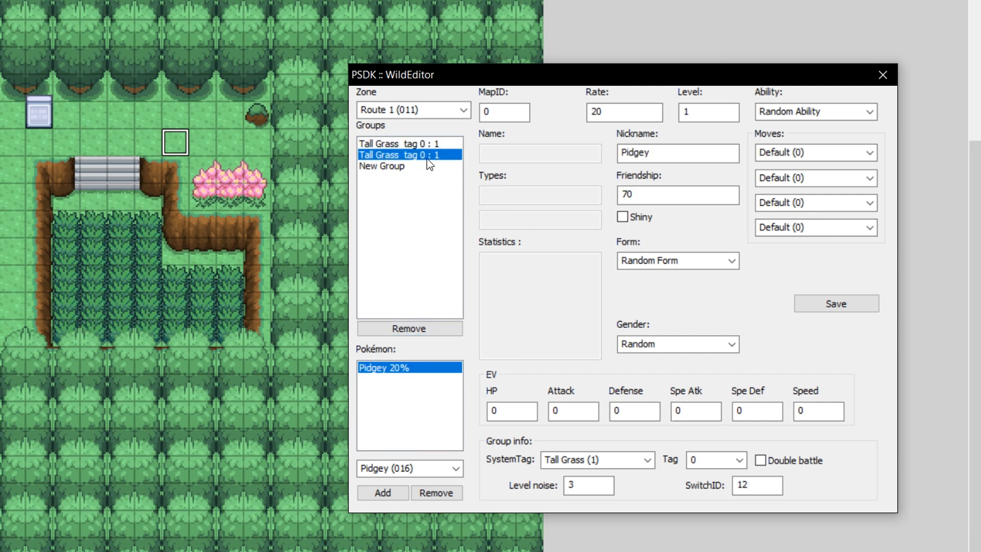
double_click(755, 487)
click(404, 146)
click(409, 155)
click(423, 145)
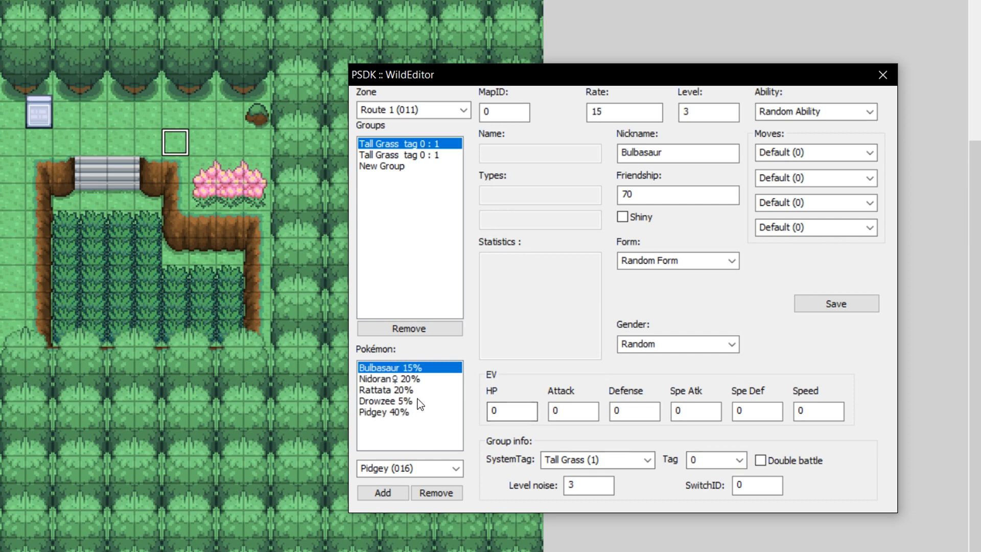
- Replace Pidgey with Murkrow (198) in the second Tall Grass group
click(386, 154)
click(390, 468)
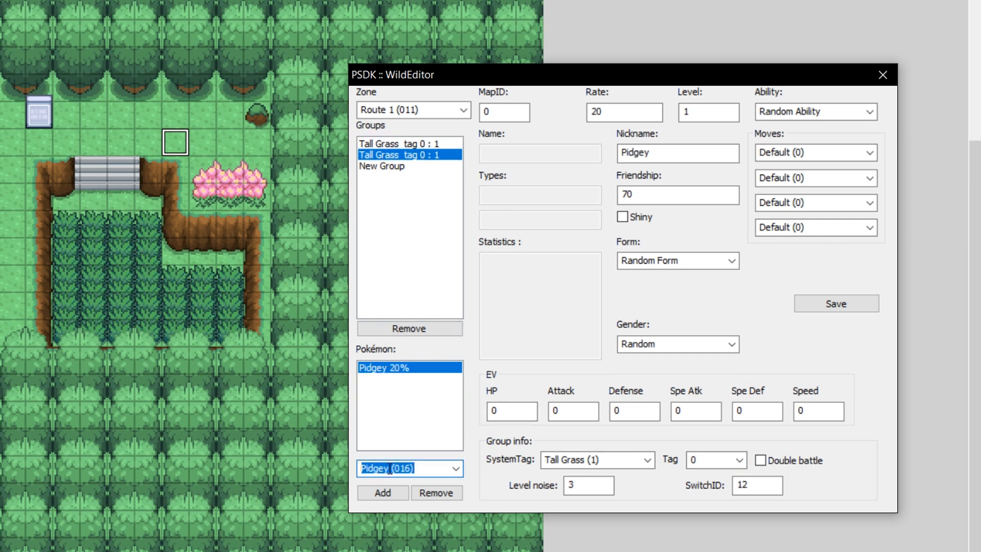
text(Murkrow (198)
click(379, 495)
click(411, 368)
click(436, 493)
- Set Murkrow's encounter rate to 40 and its level to 3
double_click(598, 113)
text(40)
double_click(692, 112)
text(3)
click(690, 160)
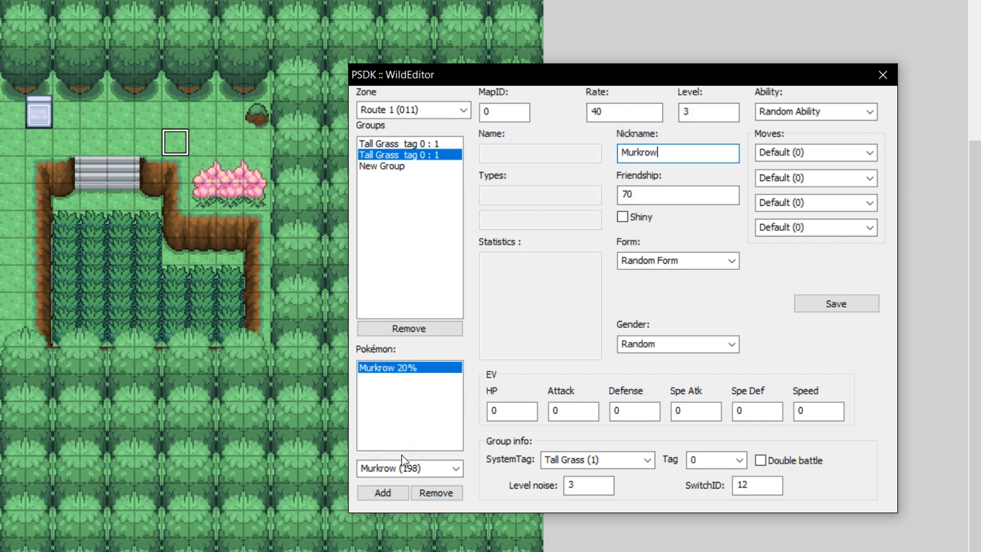
- Add Poochyena (261) to the second Tall Grass group
click(389, 462)
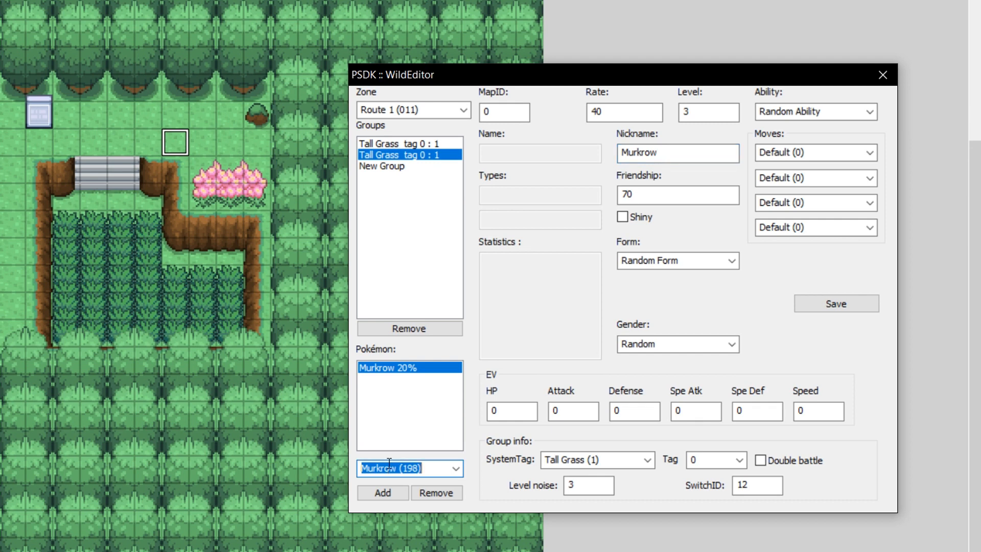
text(poochyne)
key(BackSpace)
key(BackSpace)
text(ena)
key(Return)
click(380, 492)
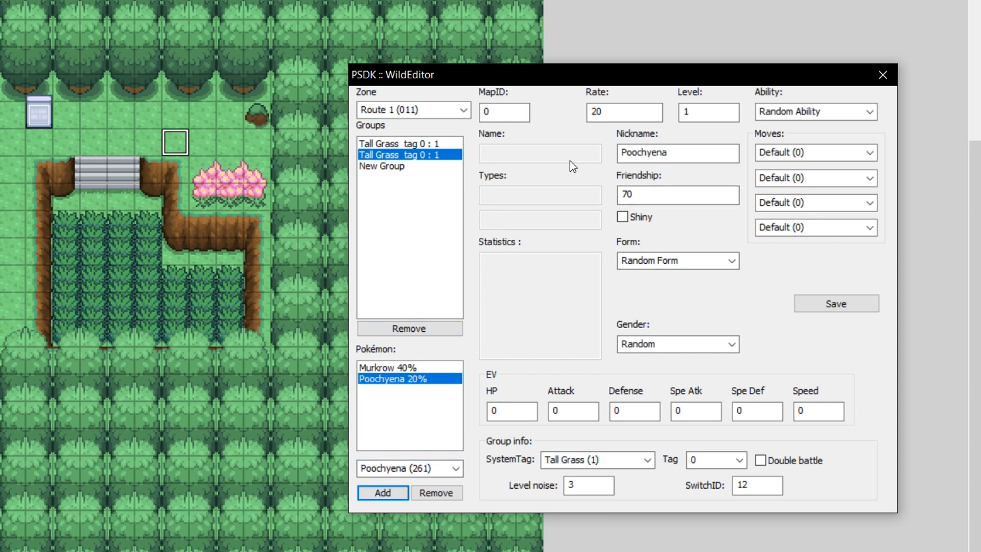
- Set Poochyena's level to 3 and its encounter rate to 40
double_click(687, 112)
text(3)
double_click(613, 112)
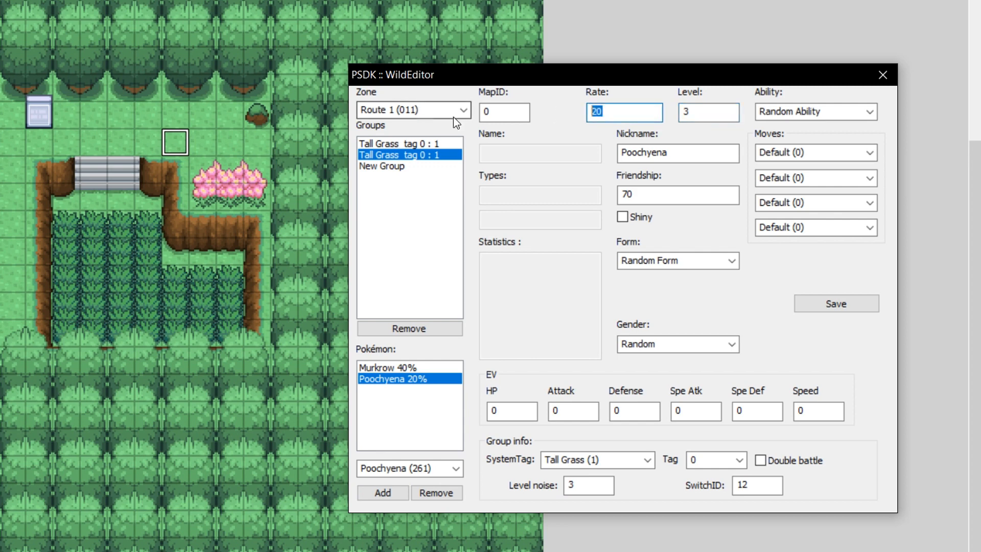
text(40)
click(381, 367)
click(381, 377)
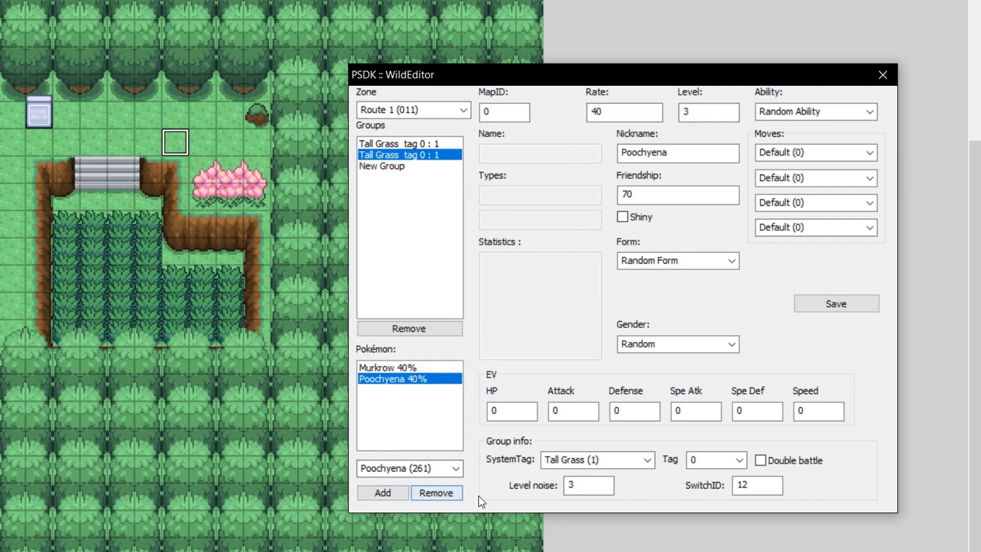
- Add Caterpie (010) at level 3 to the second Tall Grass group, save the data and close the wild group editor
click(405, 467)
text(caterpie)
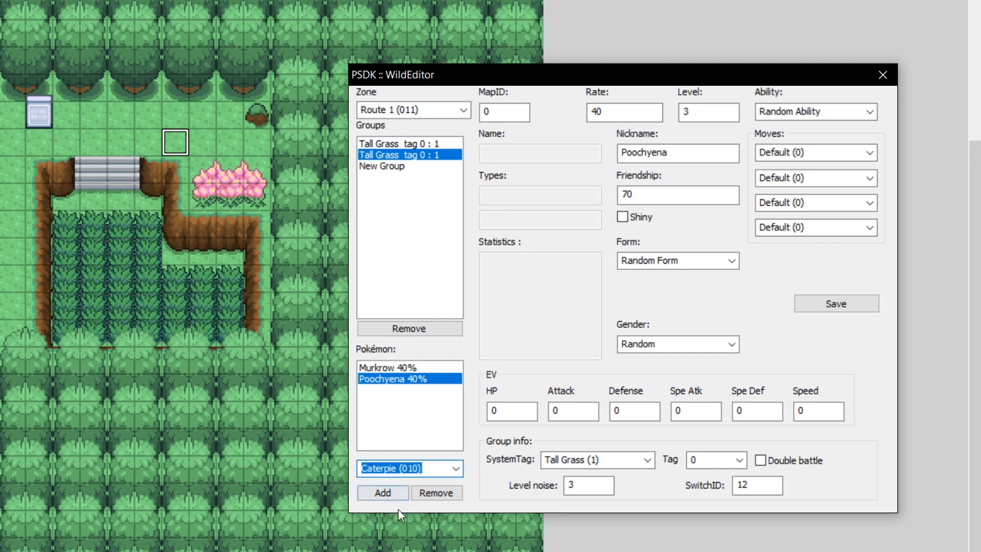
click(384, 493)
double_click(705, 111)
text(3)
click(415, 141)
click(410, 151)
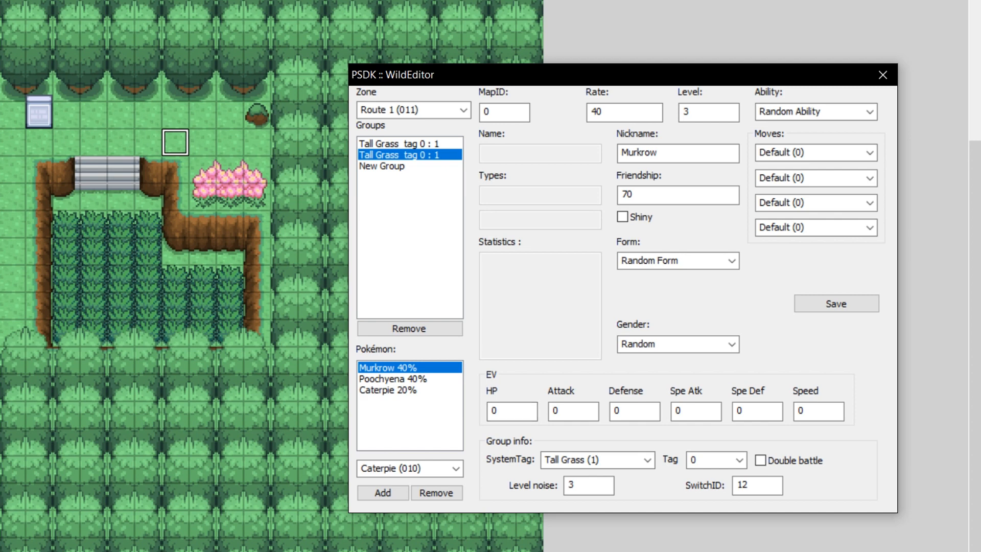
click(841, 301)
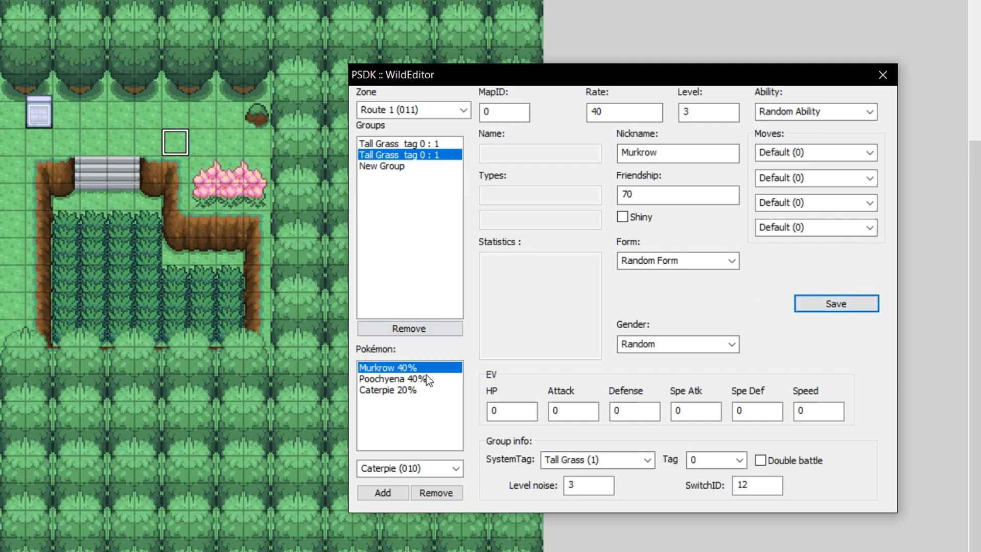
click(381, 143)
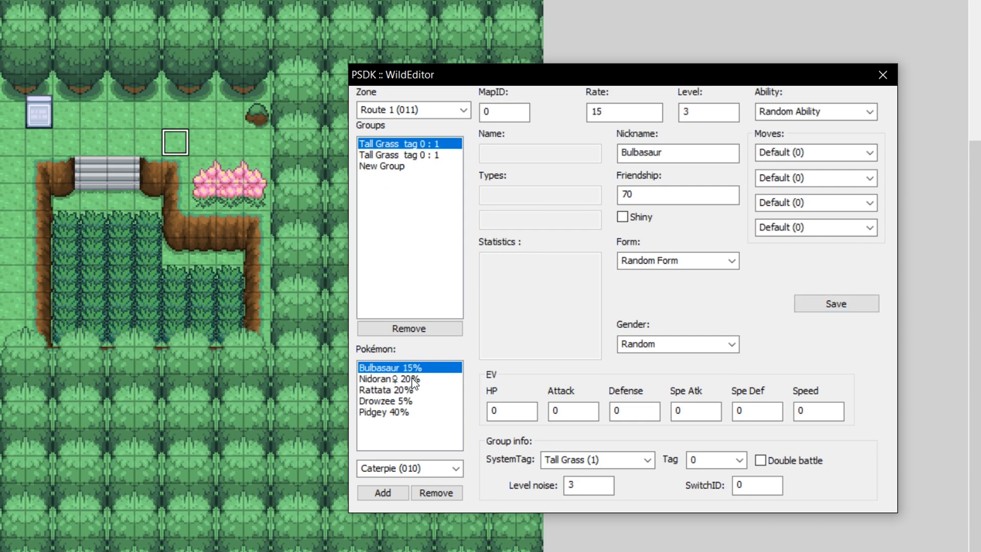
click(882, 75)
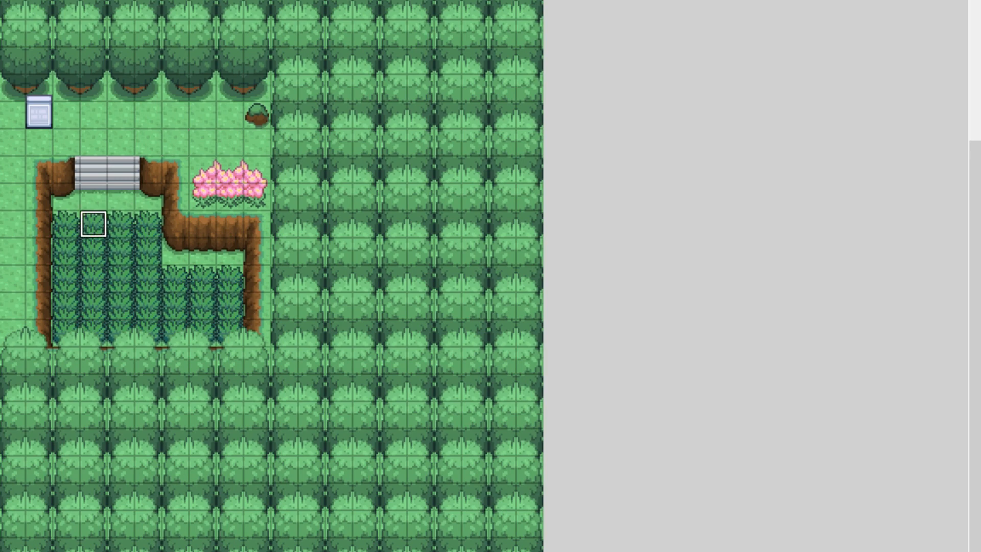
- Playtest the saved game by walking the character through the tall grass on Route 1, and close the game
key(F12)
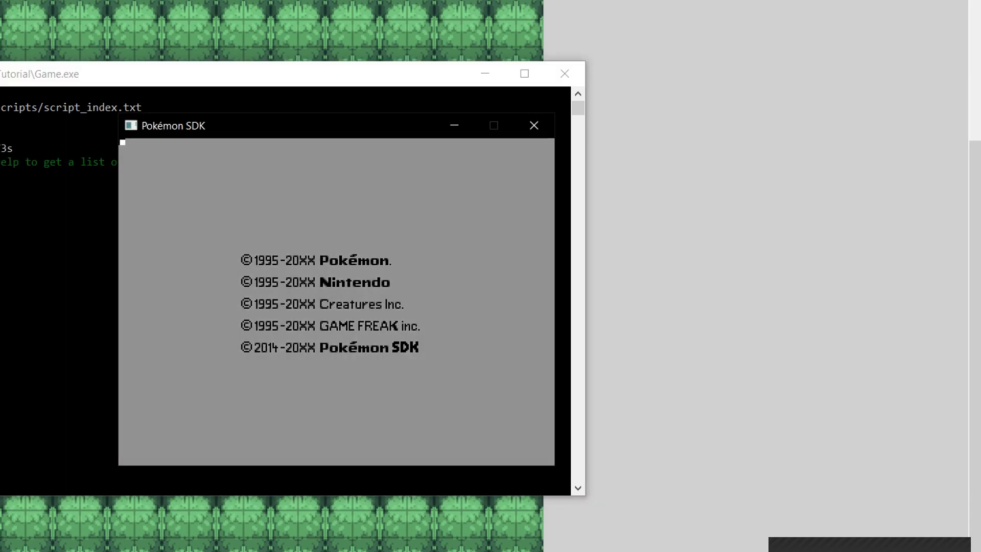
key(Return)
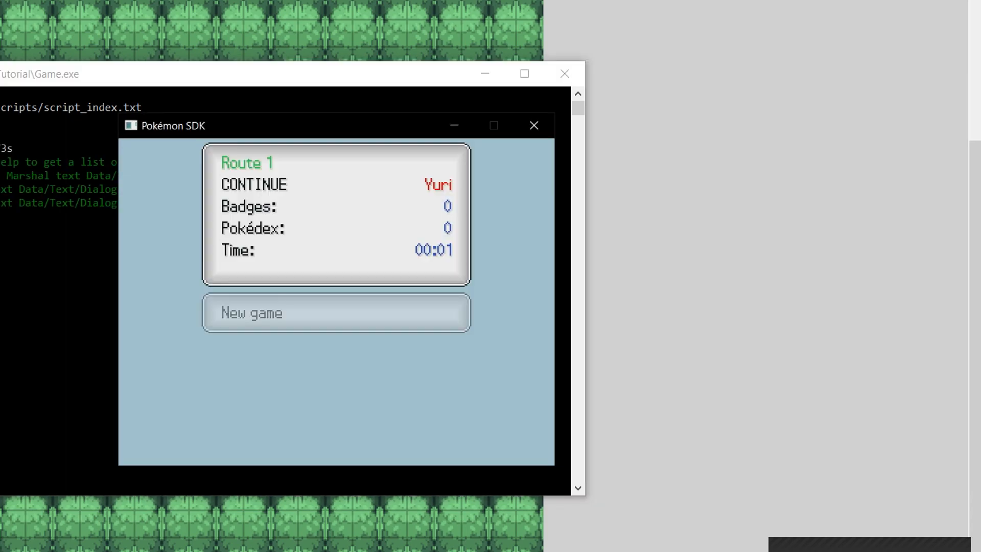
key(Return)
key(Down)
key(Left)
key(Up)
key(Down)
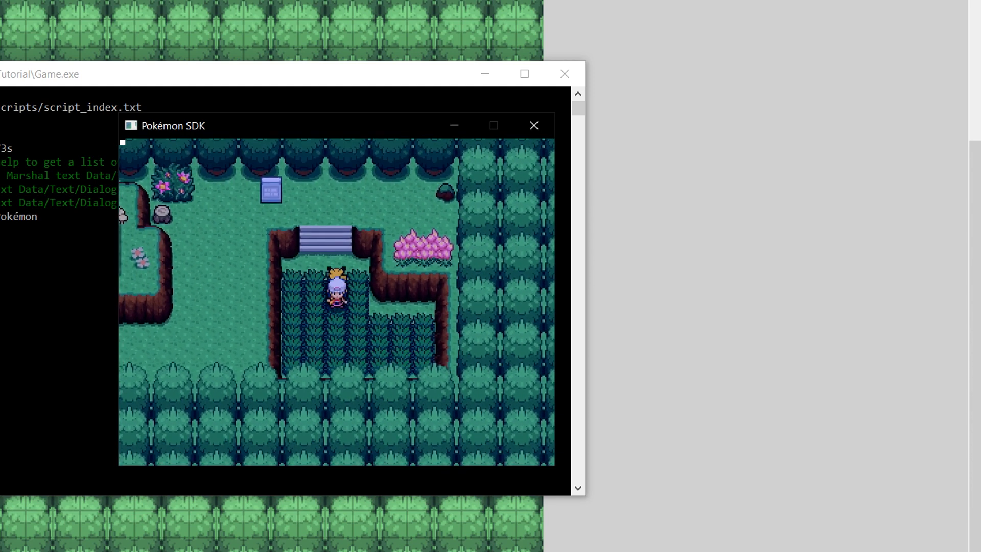
key(Left)
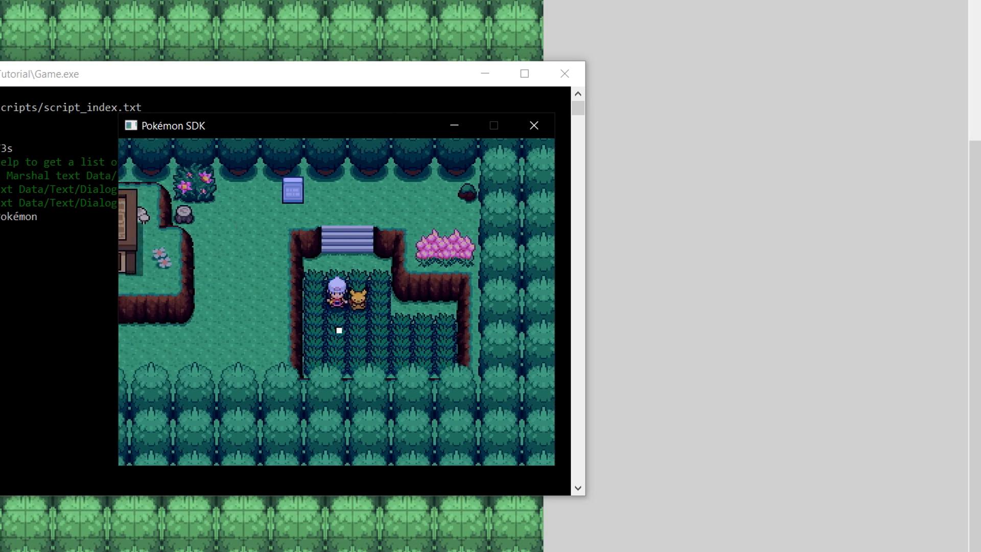
click(534, 125)
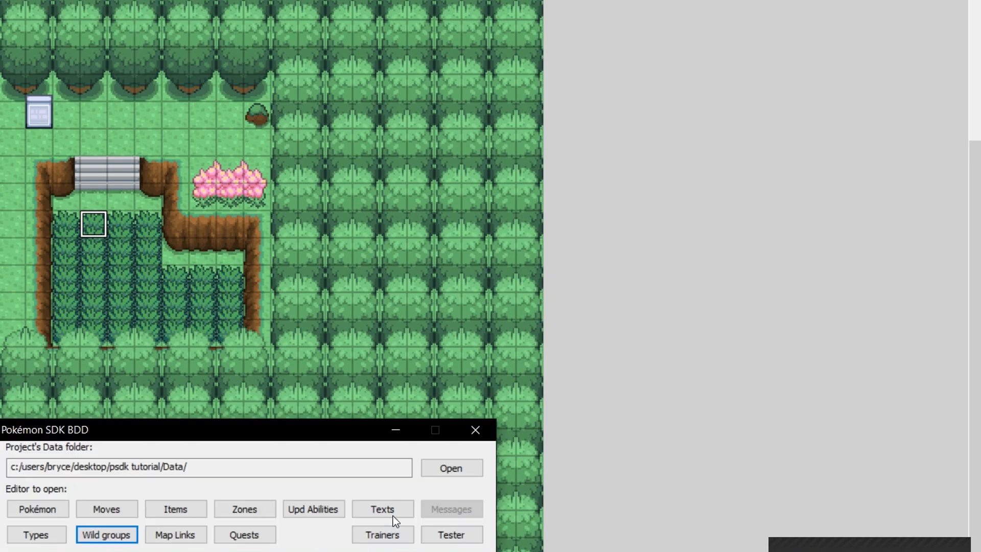
- Close the database editor and open the SystemTags editor from Launcher-english in the PSDK Tutorial folder
click(473, 431)
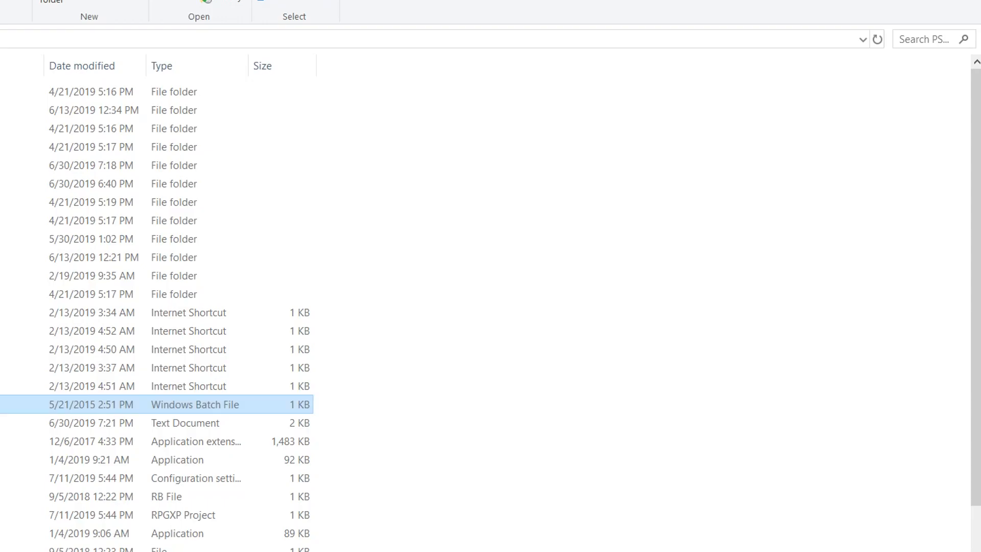
scroll(169, 327, down, 2)
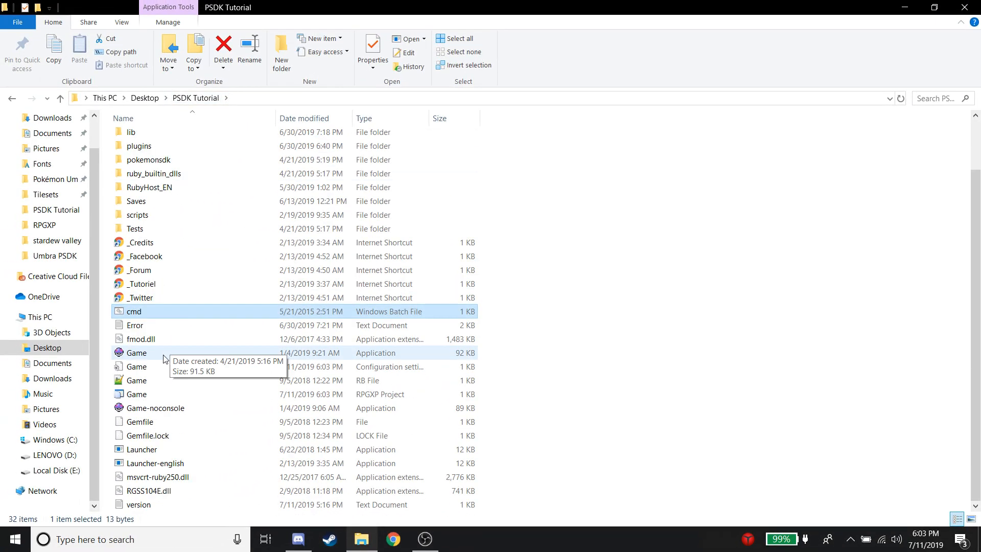
double_click(164, 462)
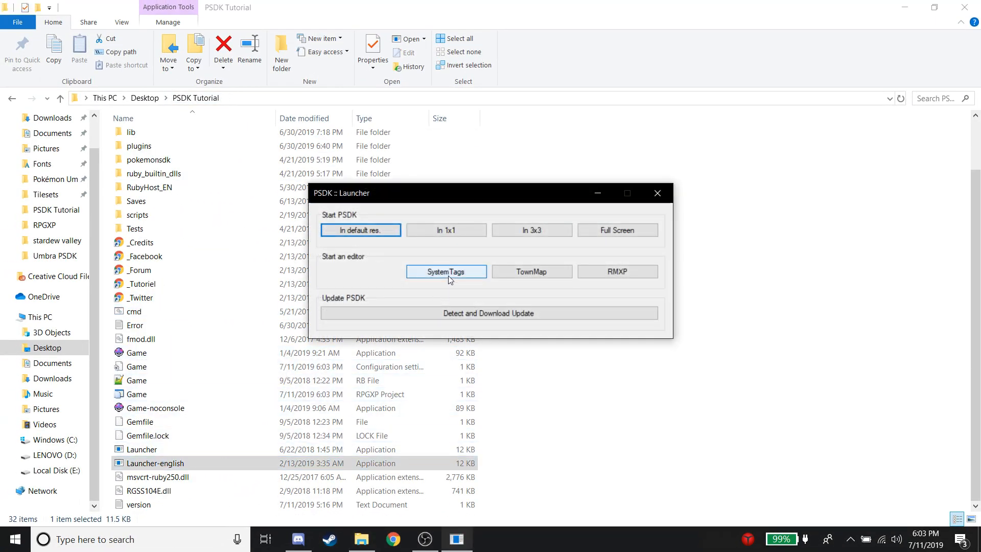
click(446, 273)
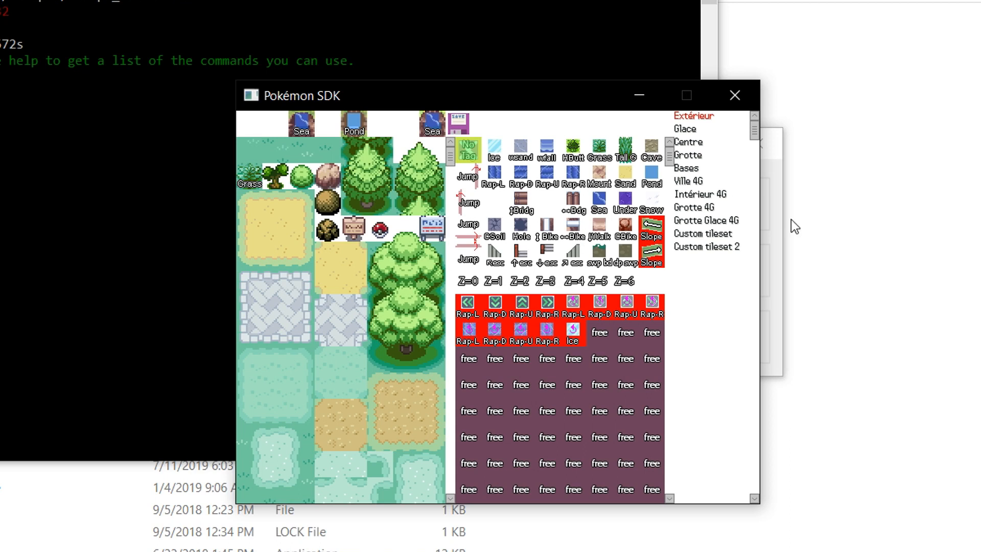
- Assign the Grass system tag to the three-by-three block of tall grass tiles in Custom tileset 2
click(717, 247)
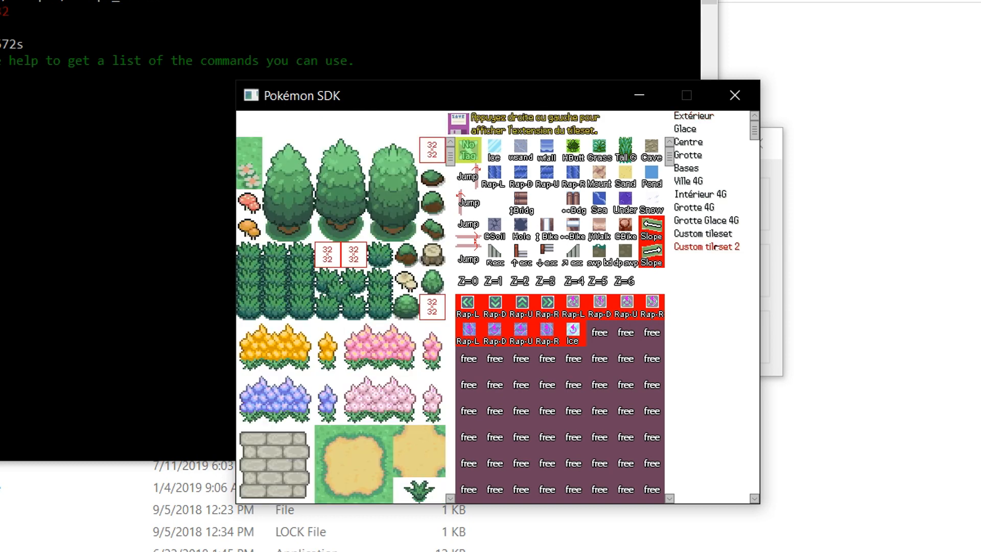
click(599, 153)
mouse_move(249, 256)
mouse_down()
mouse_move(253, 291)
mouse_move(276, 306)
mouse_move(276, 256)
mouse_move(303, 302)
mouse_up()
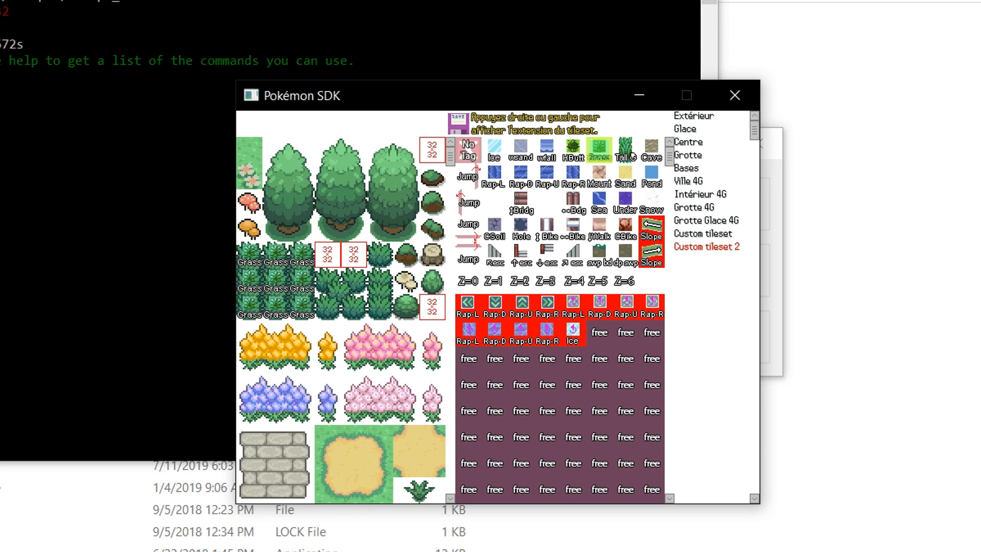
click(647, 153)
scroll(647, 154, down, 10)
scroll(296, 321, down, 7)
scroll(306, 299, up, 14)
scroll(308, 296, up, 5)
- Assign the Sand system tag to the centre of the grass-bordered sand patch and the four adjacent sand tiles
click(625, 176)
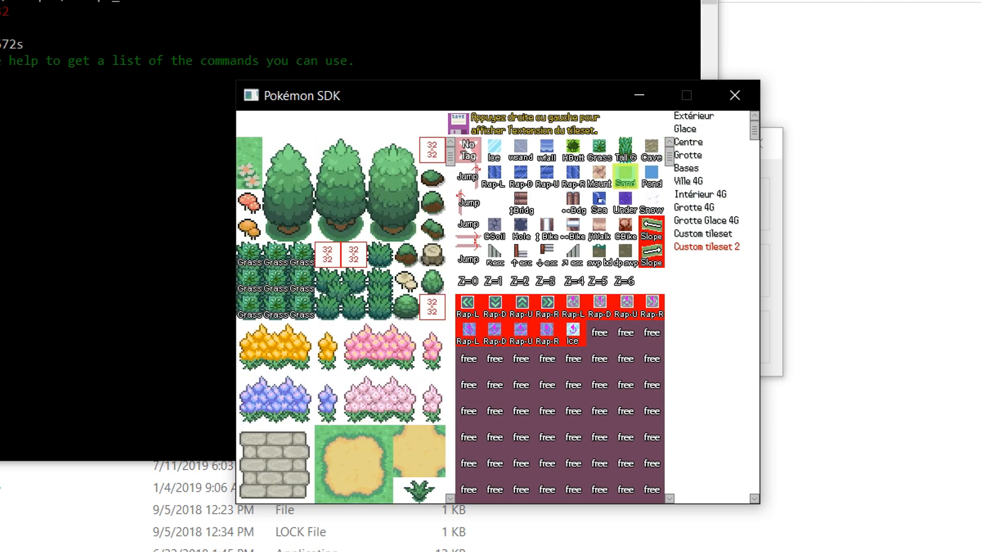
scroll(618, 184, down, 2)
scroll(382, 453, down, 3)
click(348, 377)
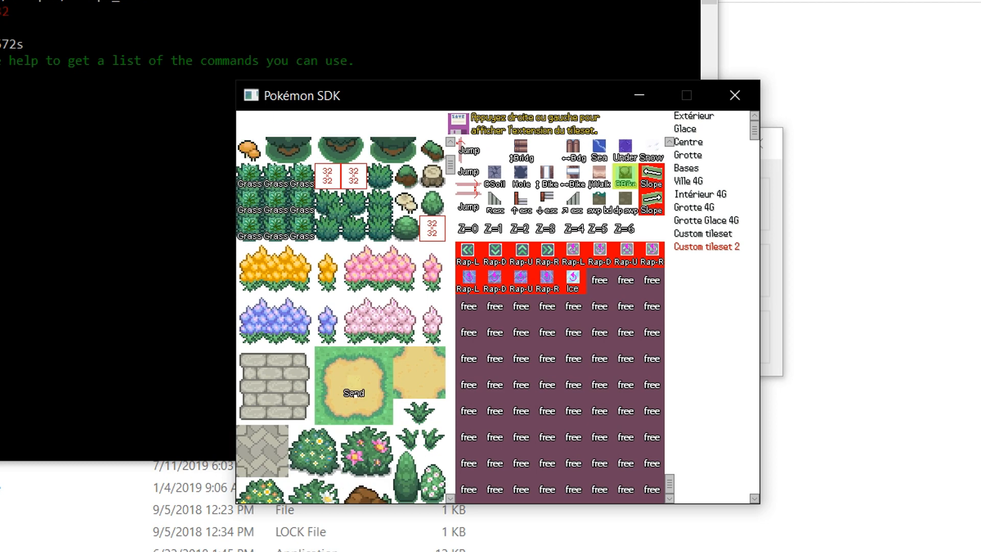
click(409, 366)
click(409, 392)
click(433, 392)
click(437, 365)
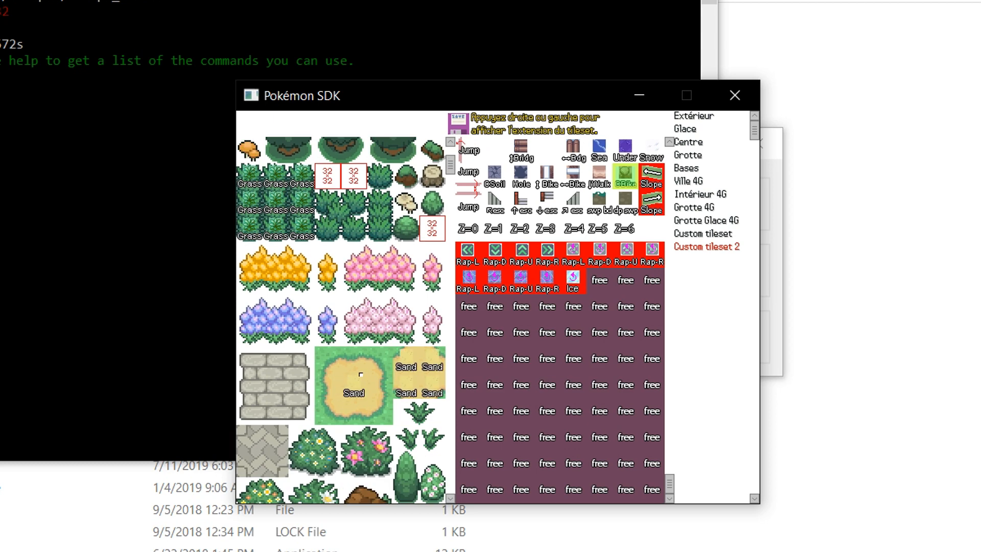
scroll(389, 326, up, 3)
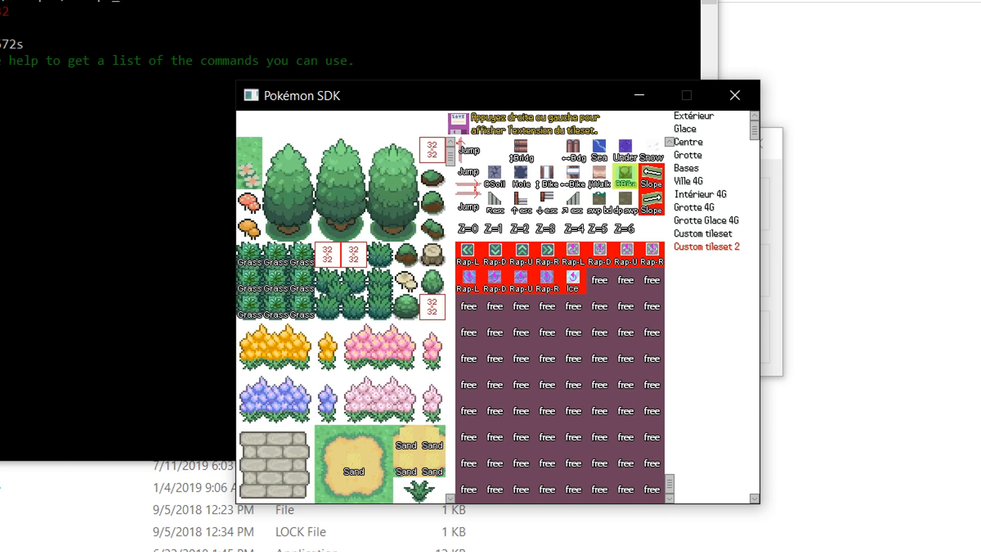
scroll(346, 320, down, 4)
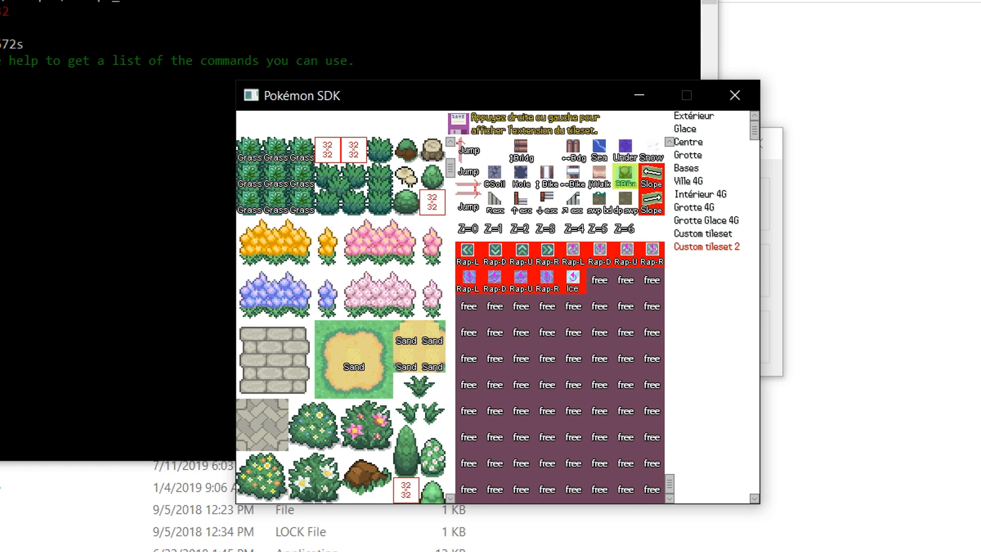
- Assign the ↑ esc system tag to the four grey staircase tiles of Custom tileset 2 and close the tag editor
scroll(338, 300, down, 6)
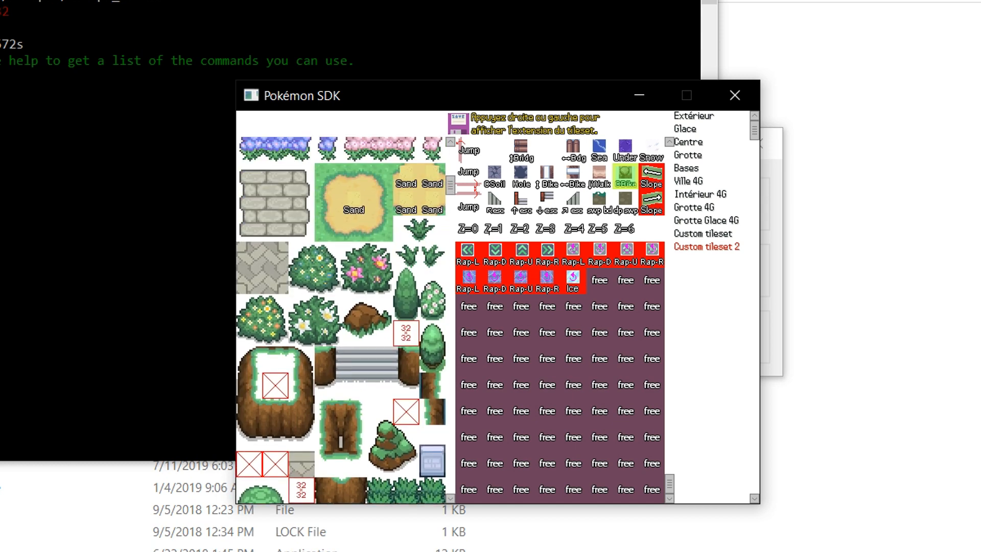
click(521, 202)
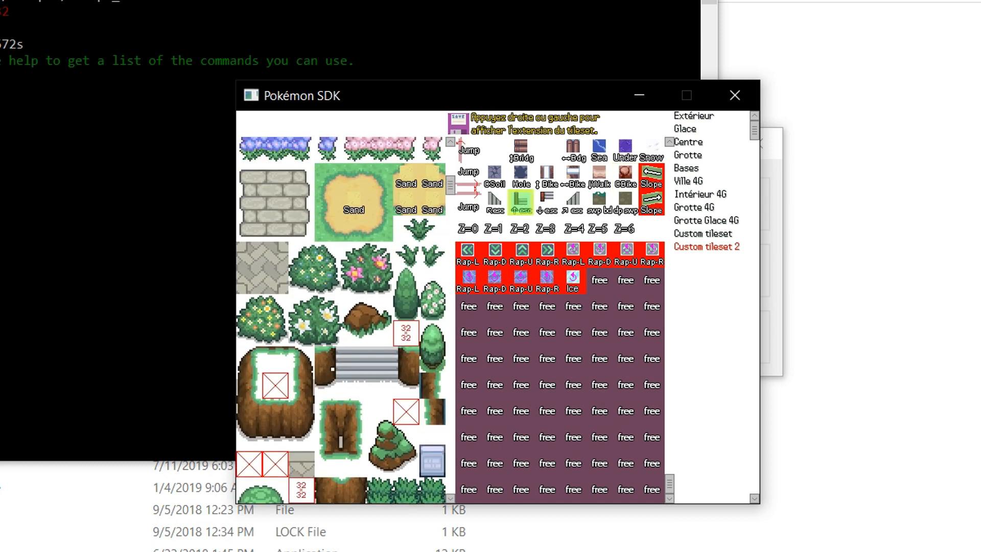
mouse_move(355, 358)
mouse_down()
mouse_move(378, 358)
mouse_move(349, 373)
mouse_up()
click(386, 382)
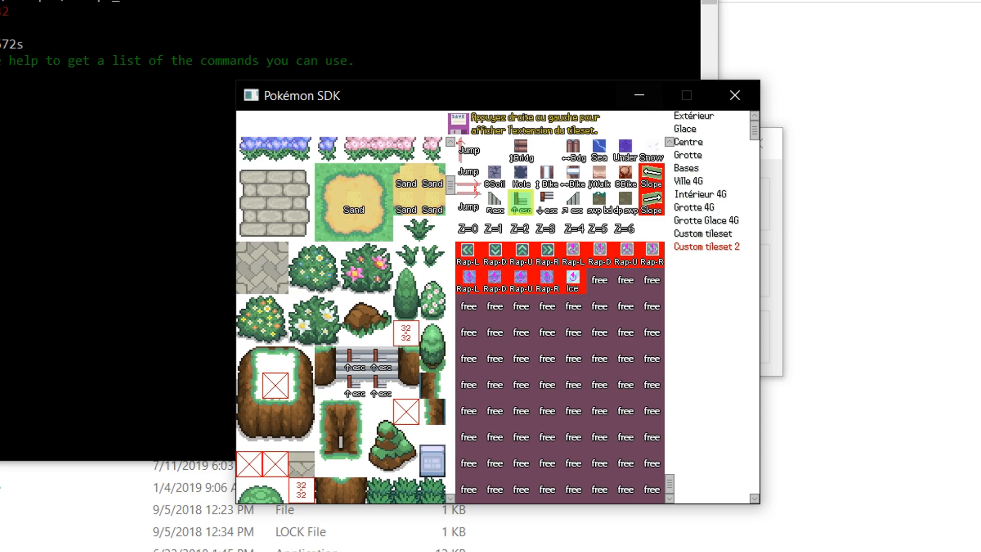
click(731, 95)
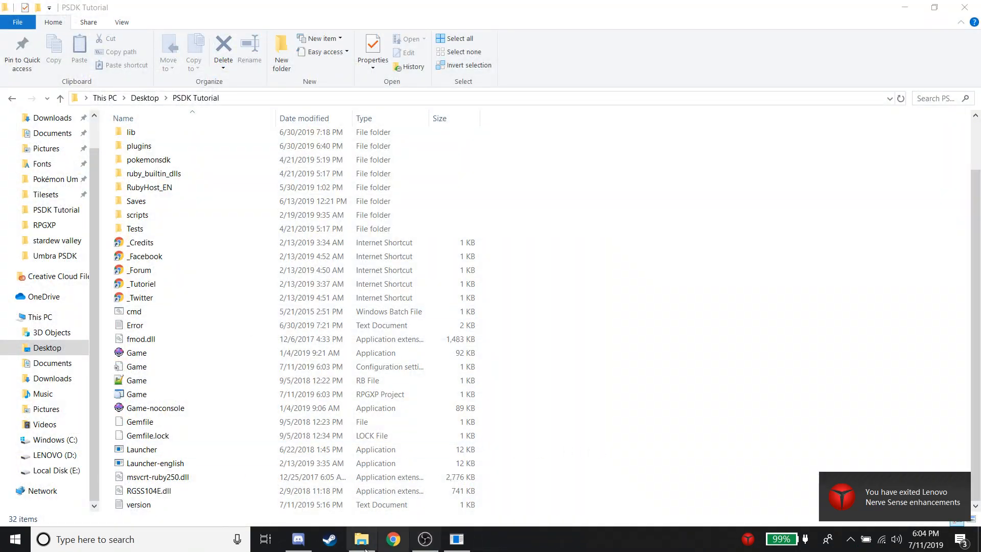
- Switch to RPG Maker XP and open the PSDK Tutorial game project
right_click(329, 540)
click(291, 213)
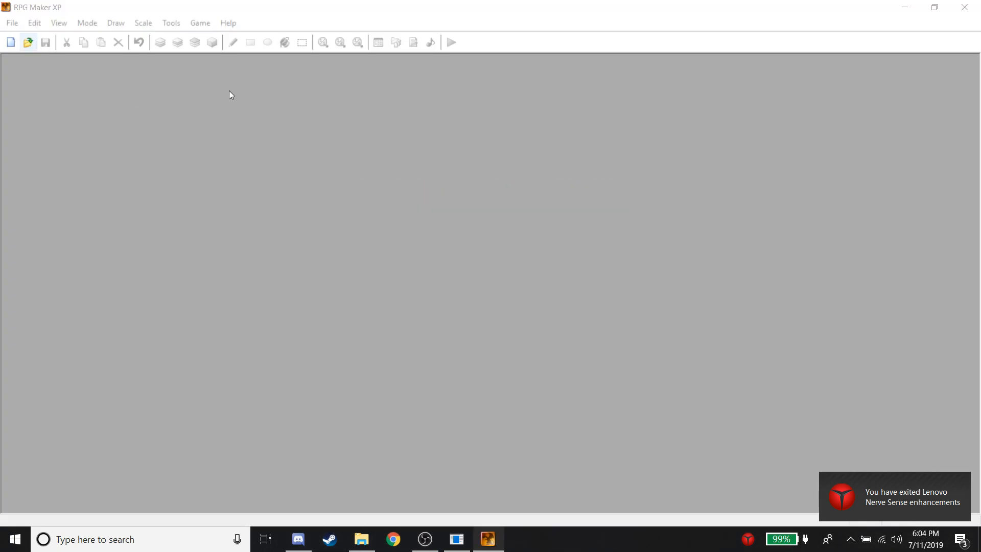
click(28, 42)
double_click(427, 340)
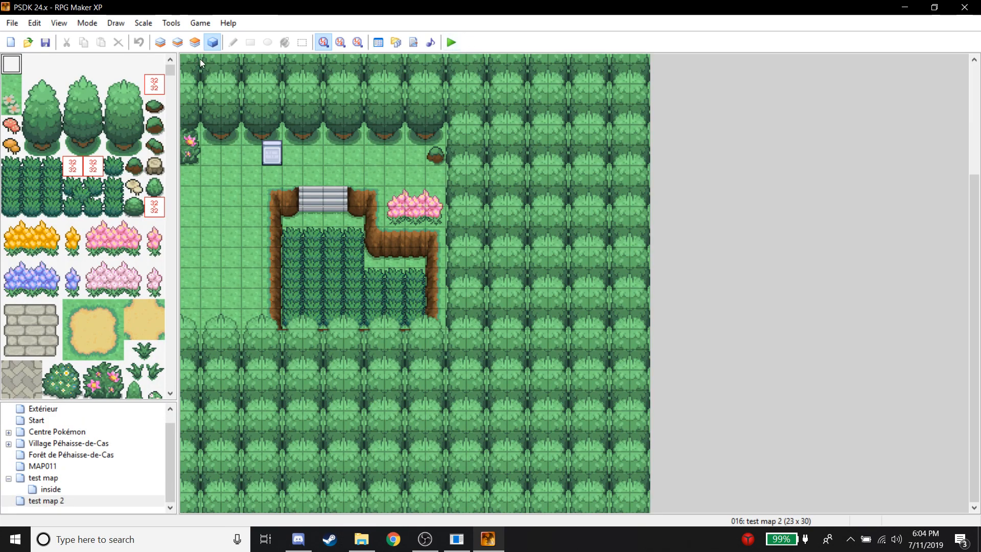
- Place a single grass-bordered sand patch on the second layer of test map 2, just above the pink flowers beside the cliff
click(177, 42)
scroll(75, 158, down, 4)
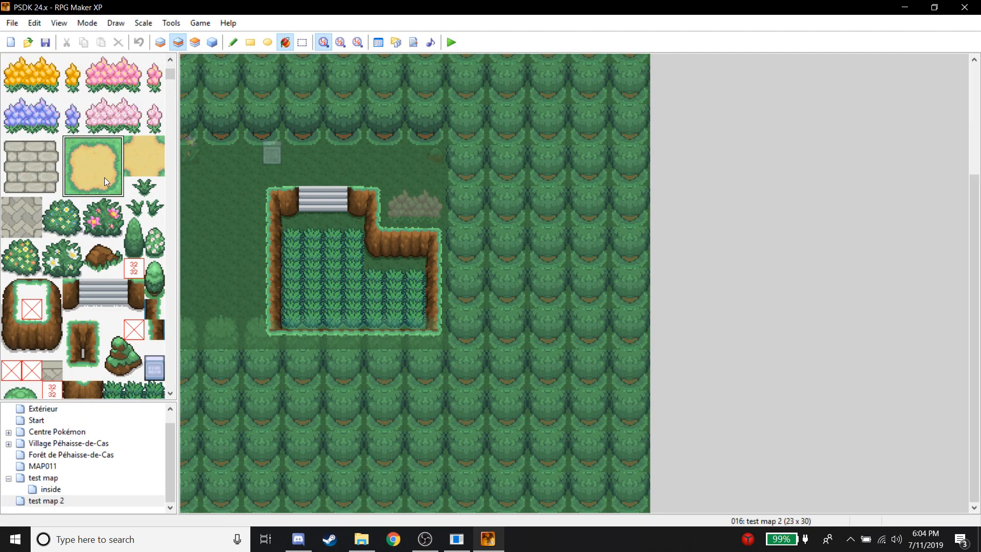
click(383, 153)
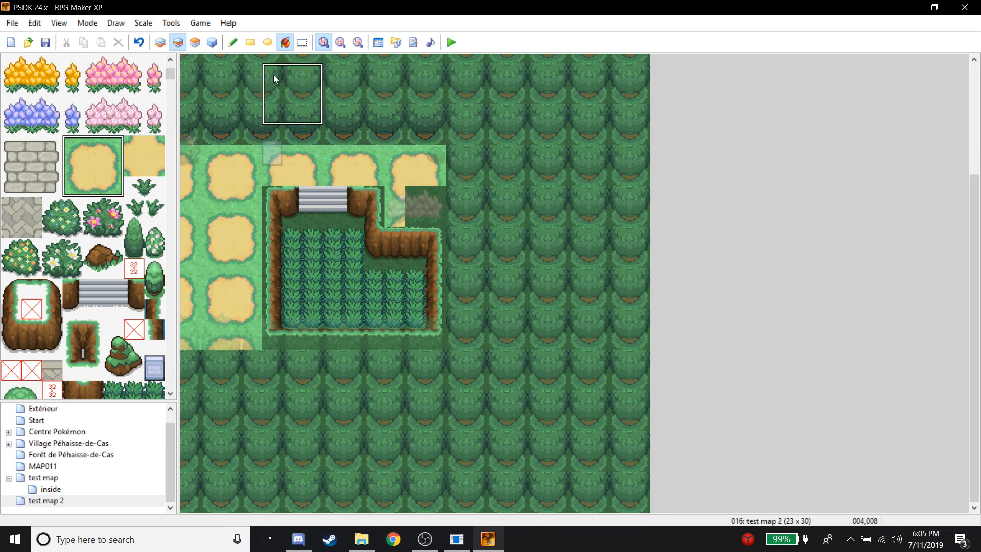
click(139, 41)
click(233, 42)
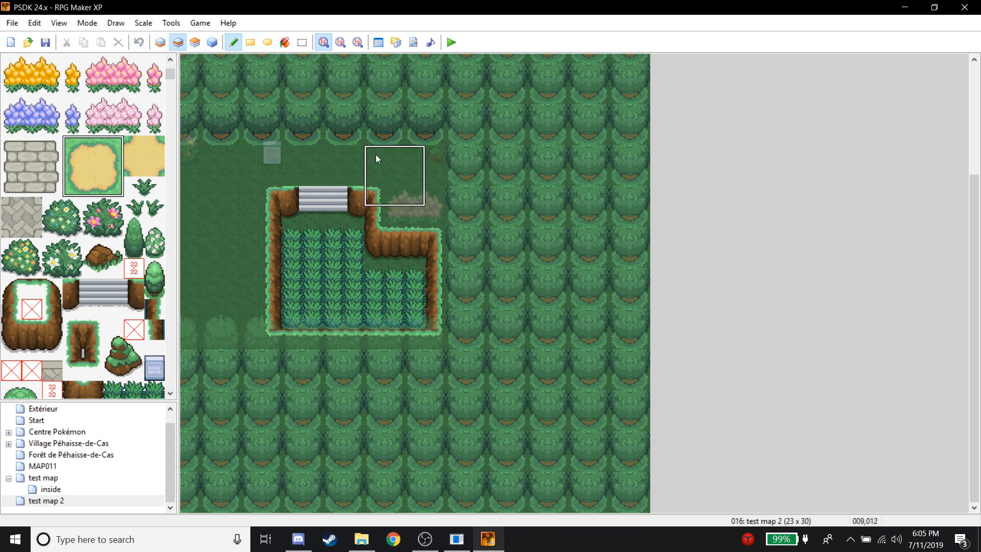
click(390, 158)
- Playtest the saved game and walk the character across the sand patch and back to check the footprints
click(448, 41)
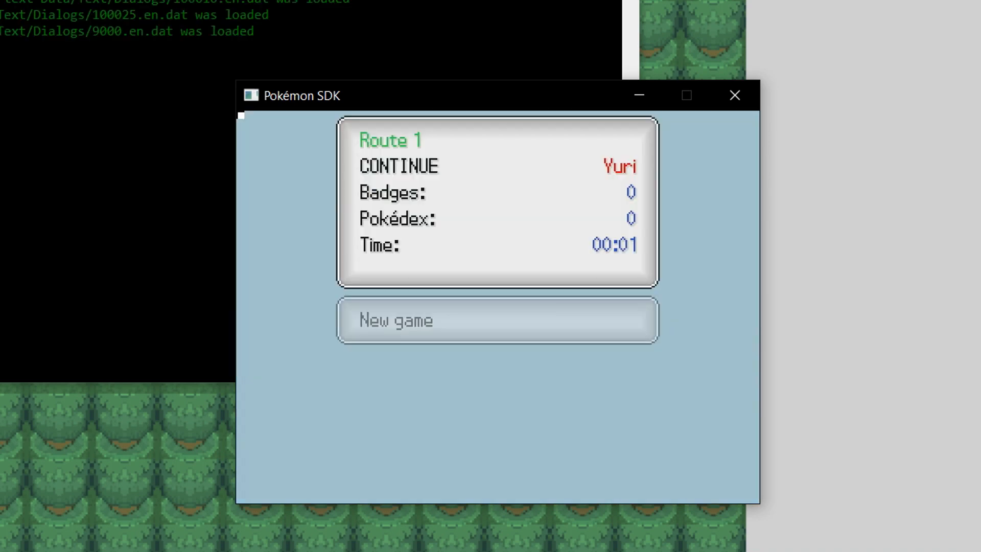
key(Return)
key(Down)
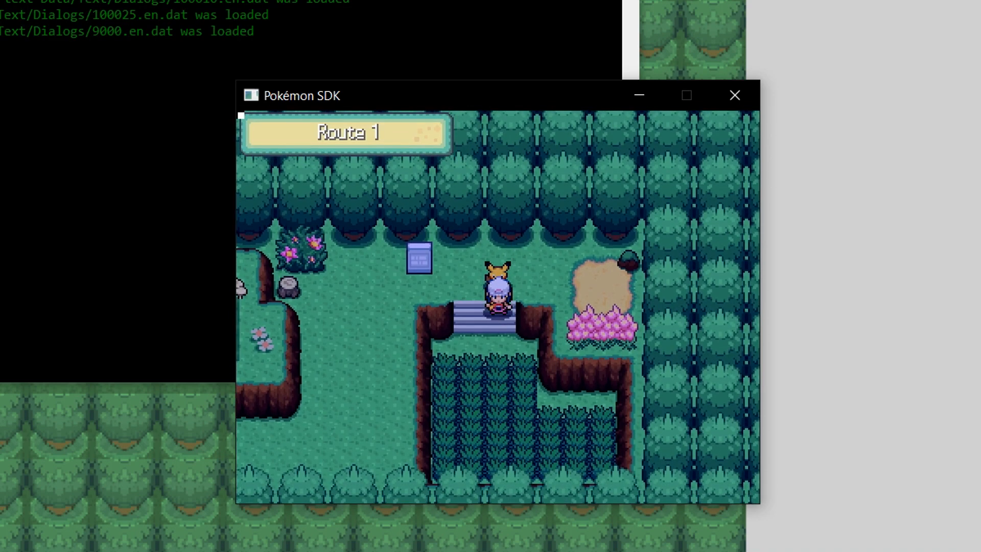
key(Up)
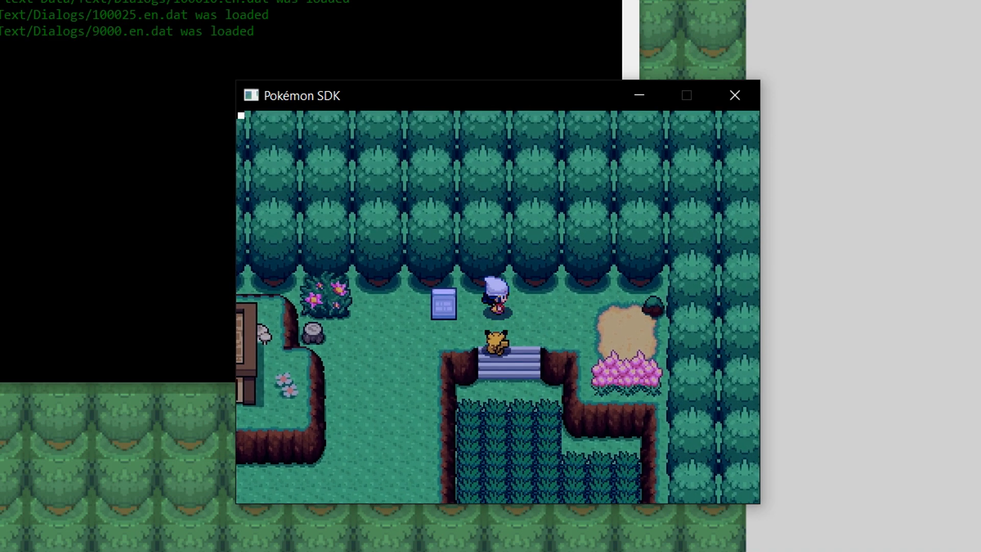
key(Right)
key(Right)
key(Up)
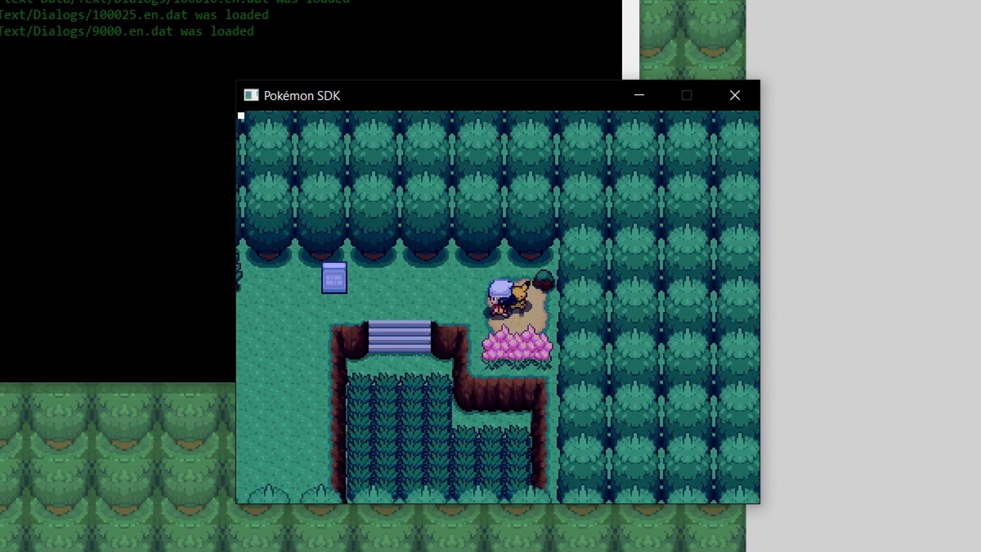
key(Left)
key(Right)
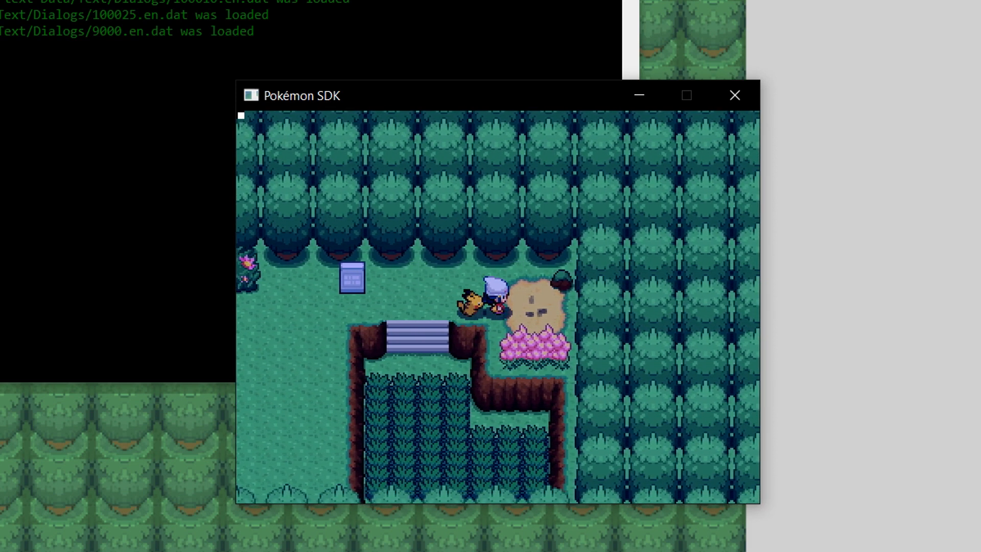
key(Left)
key(Left)
key(Left)
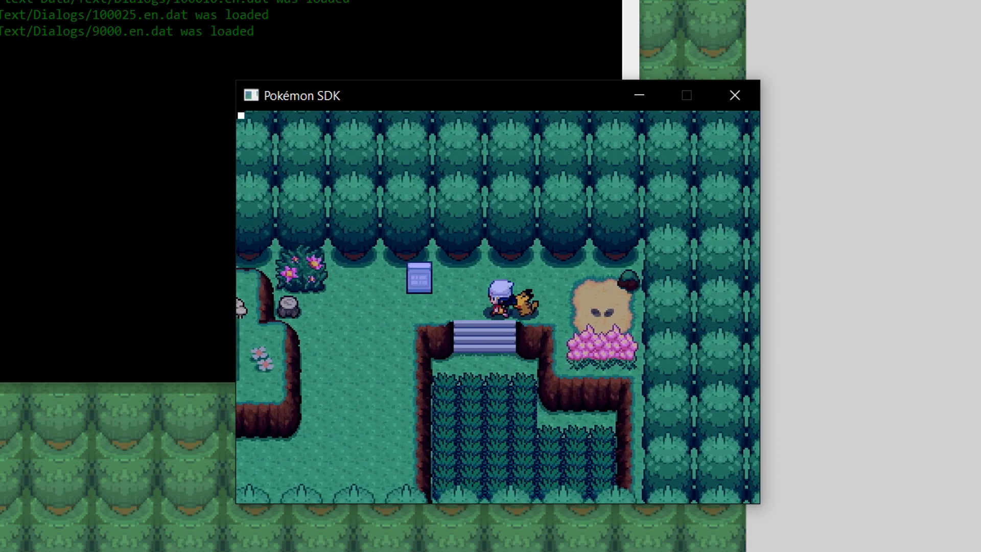
- Walk down the staircase and around the tall grass until a wild encounter starts
key(Down)
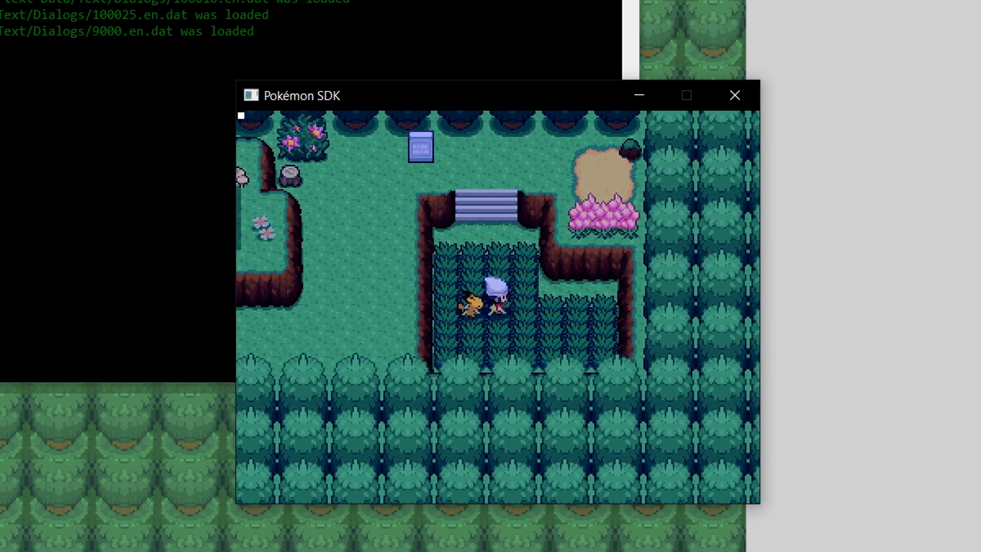
key(Up)
key(Right)
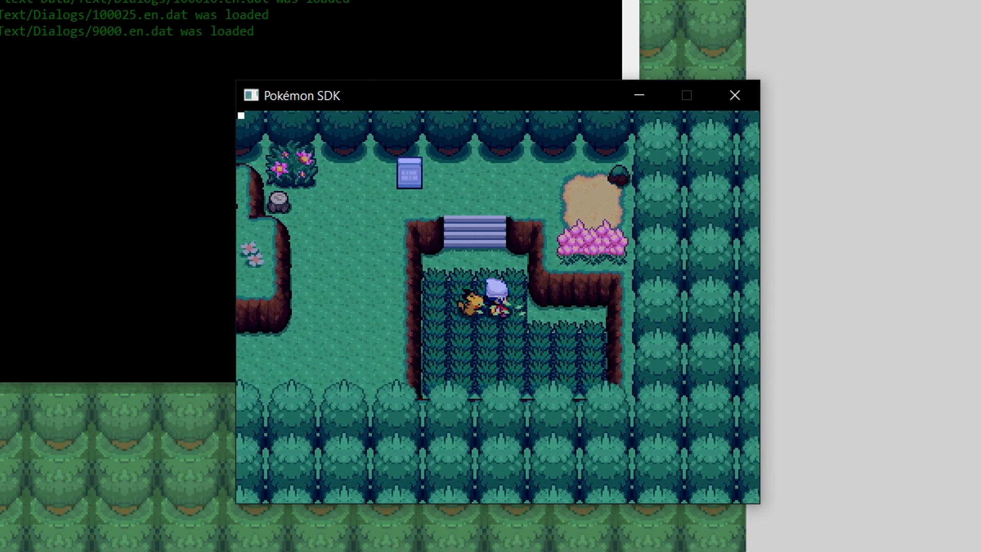
key(Down)
key(Left)
key(Up)
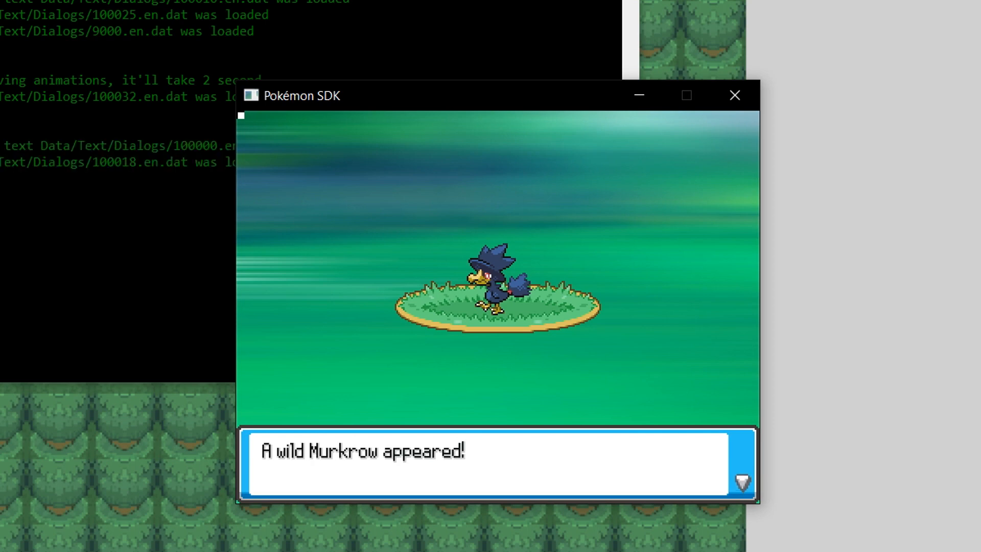
- Defeat the wild Murkrow with Pikachu's Electro Ball and return to the map
key(Return)
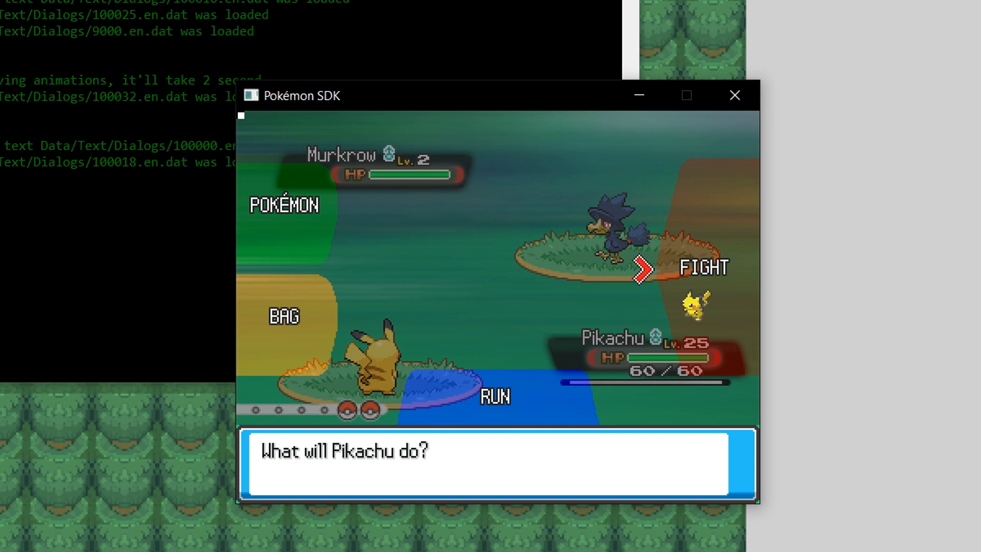
key(Return)
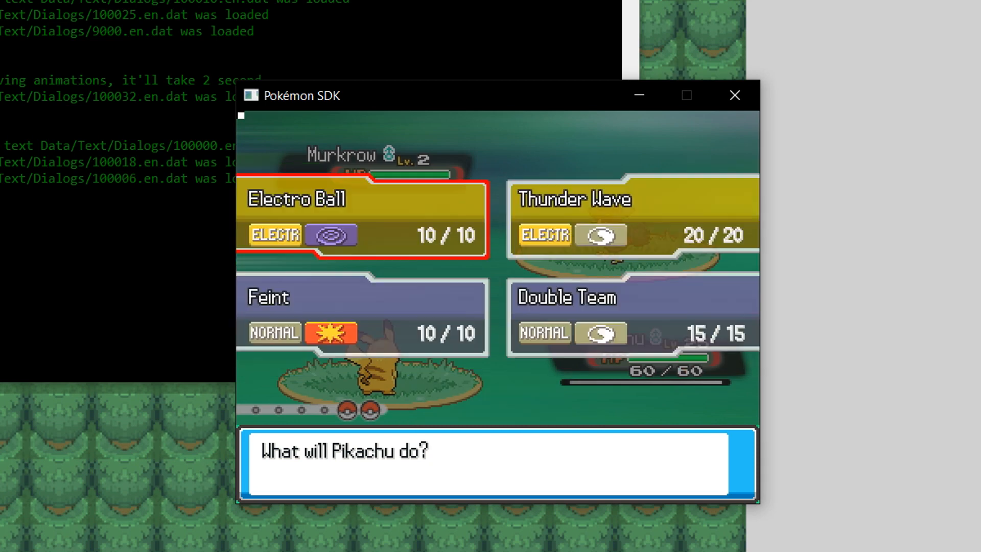
key(Return)
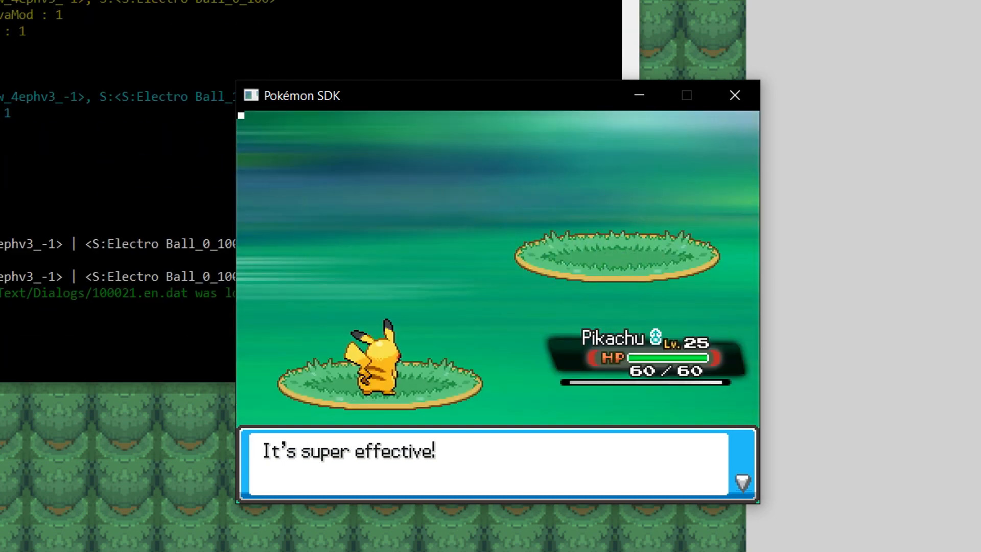
key(Return)
key(Return)
key(Return)
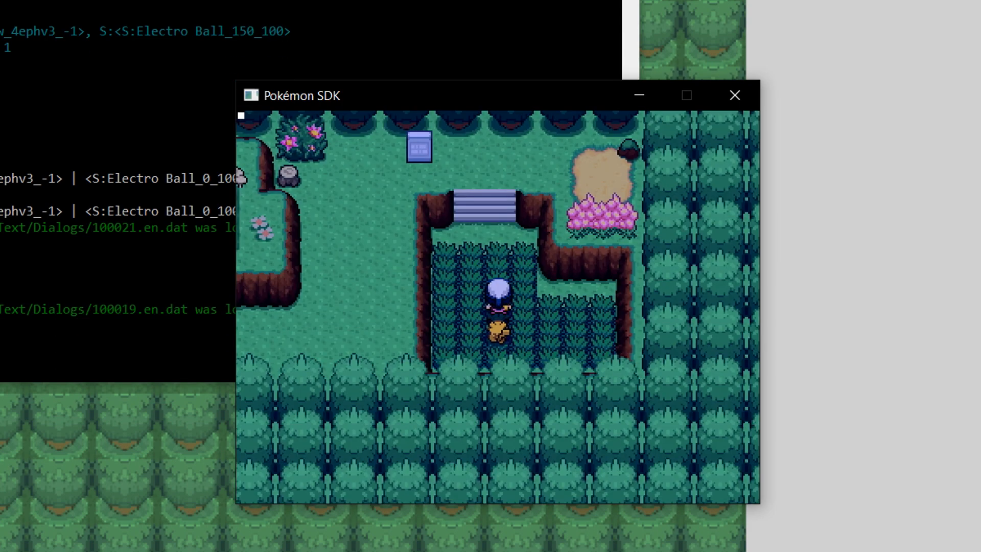
- Walk the character up the staircase to the upper ground and back down it to test the stair tiles
key(Up)
key(Up)
key(Up)
key(Up)
key(Up)
key(Left)
key(Down)
key(Escape)
key(Down)
key(Down)
key(Down)
key(Escape)
key(Down)
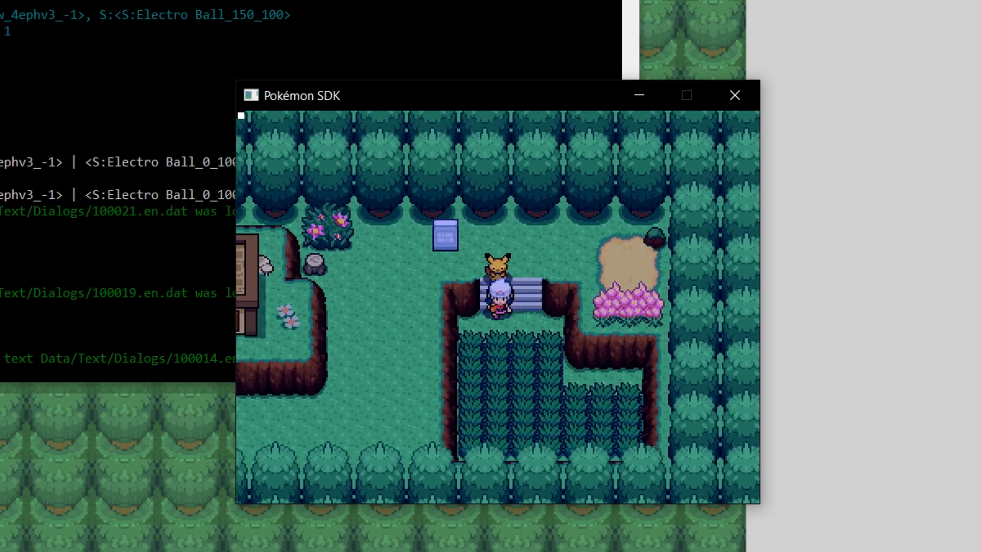
- Walk in circles through the tall grass to trigger another wild encounter
key(Down)
key(Right)
key(Down)
key(Left)
key(Up)
key(Right)
key(Down)
key(Left)
key(Up)
key(Right)
key(Down)
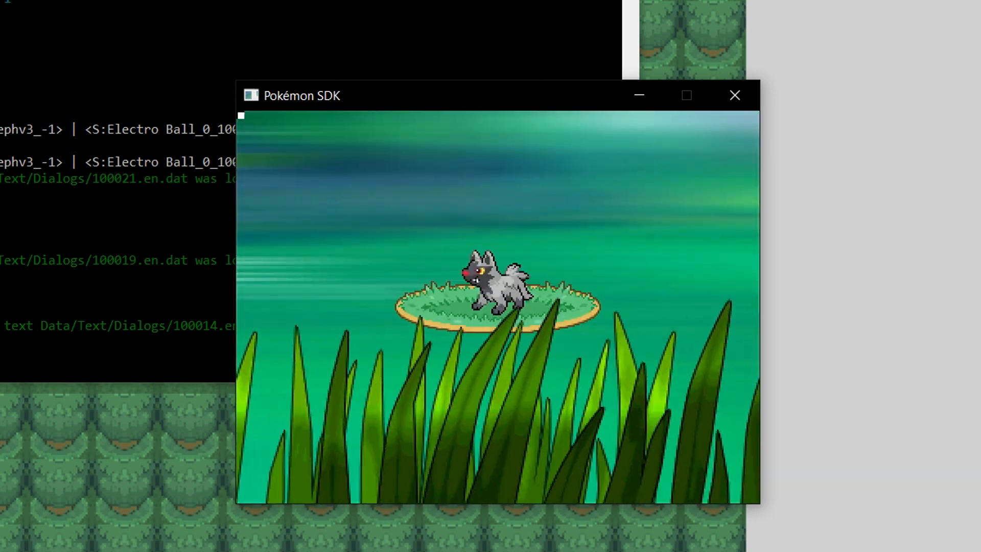
- Run from the wild Poochyena battle and walk up the staircase to the ground beside the stone sign
key(Return)
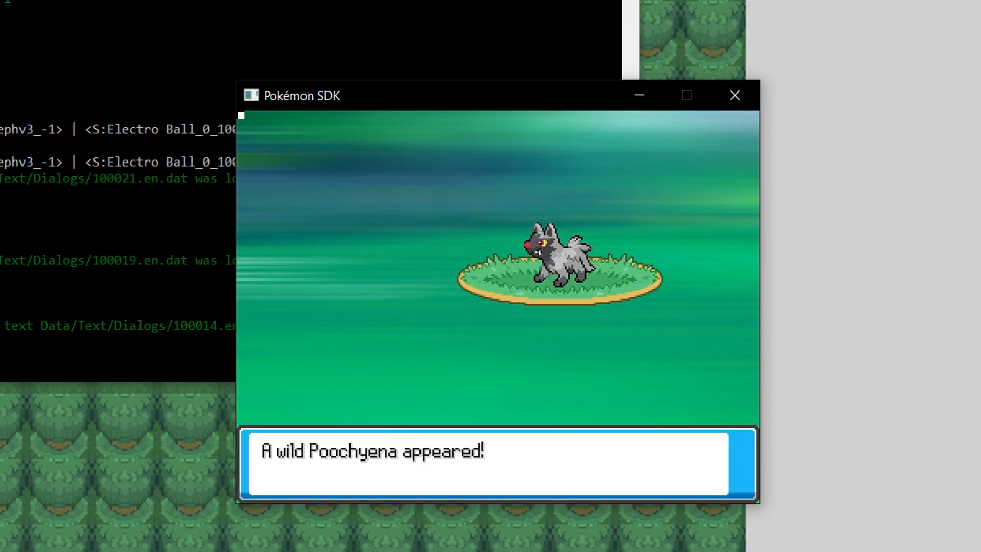
key(Down)
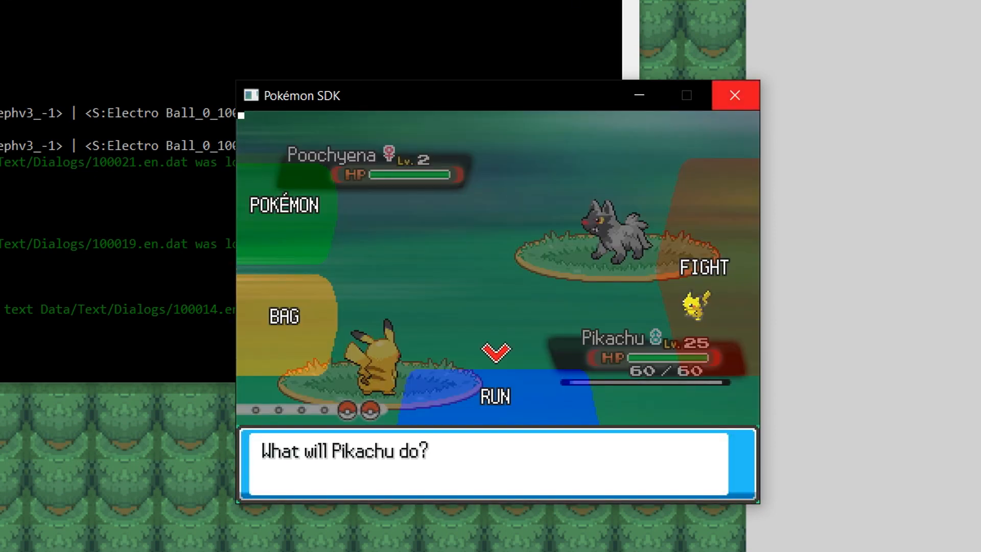
key(Return)
key(Up)
key(Up)
key(Up)
key(Up)
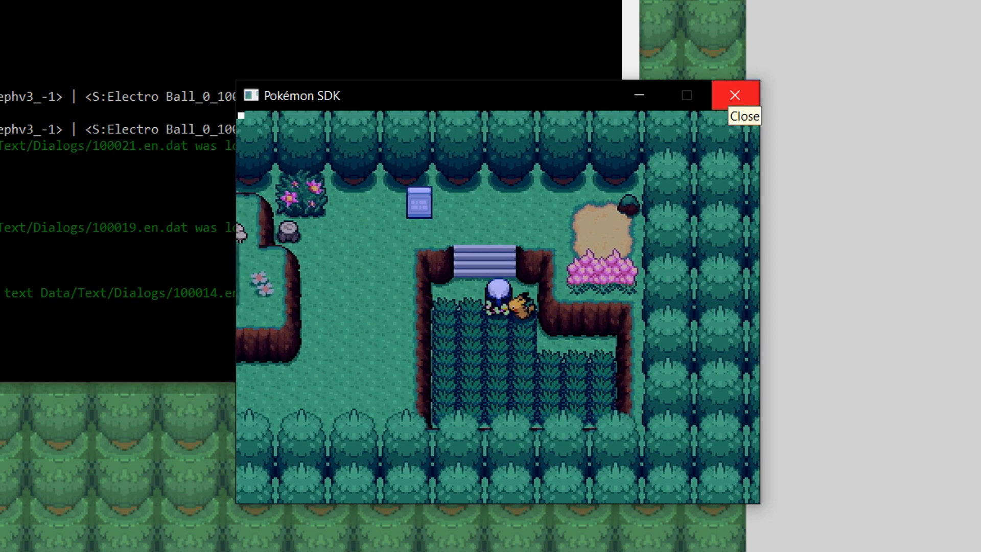
key(Left)
key(Down)
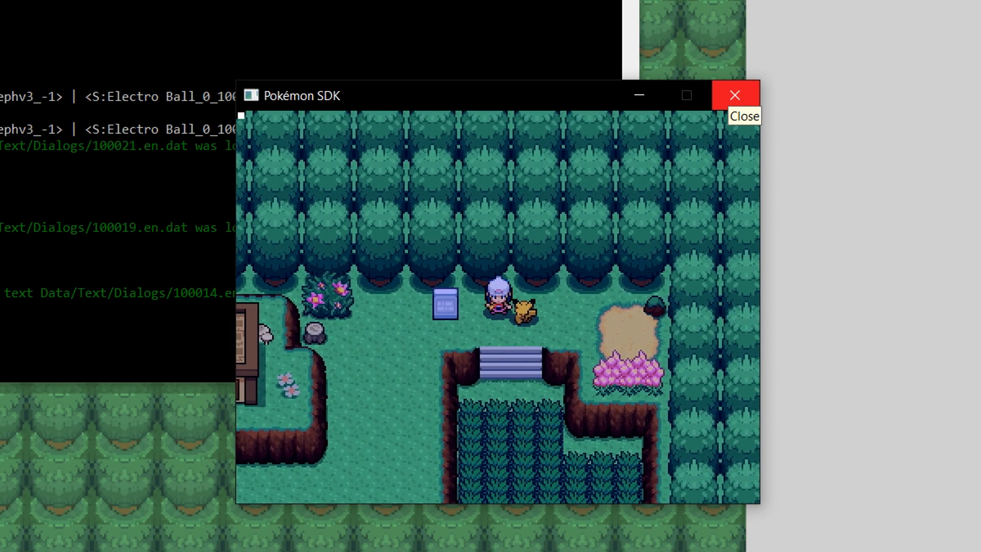
- Save the game on Route 1 from the in-game menu and close the playtest
key(v)
key(Down)
key(Down)
key(Up)
key(Up)
key(Return)
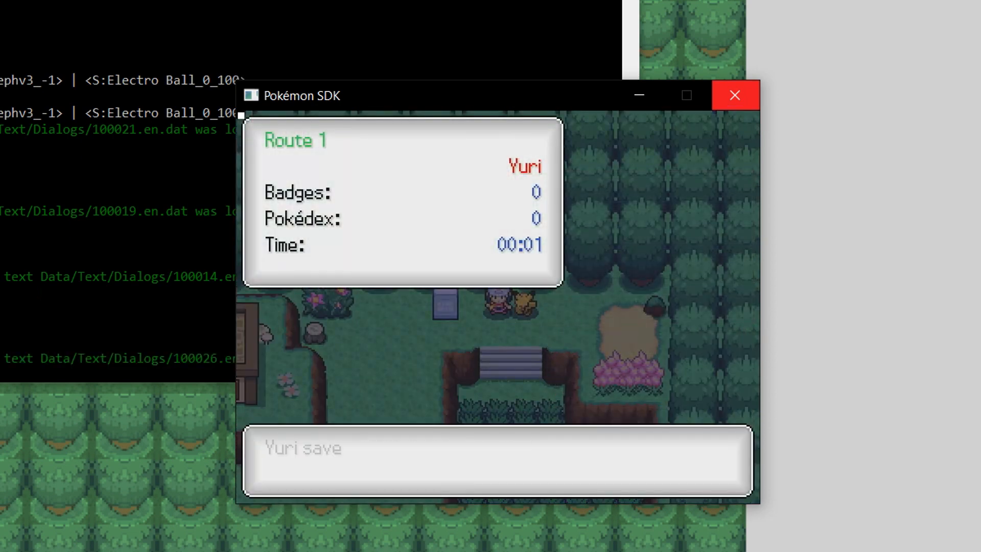
click(734, 95)
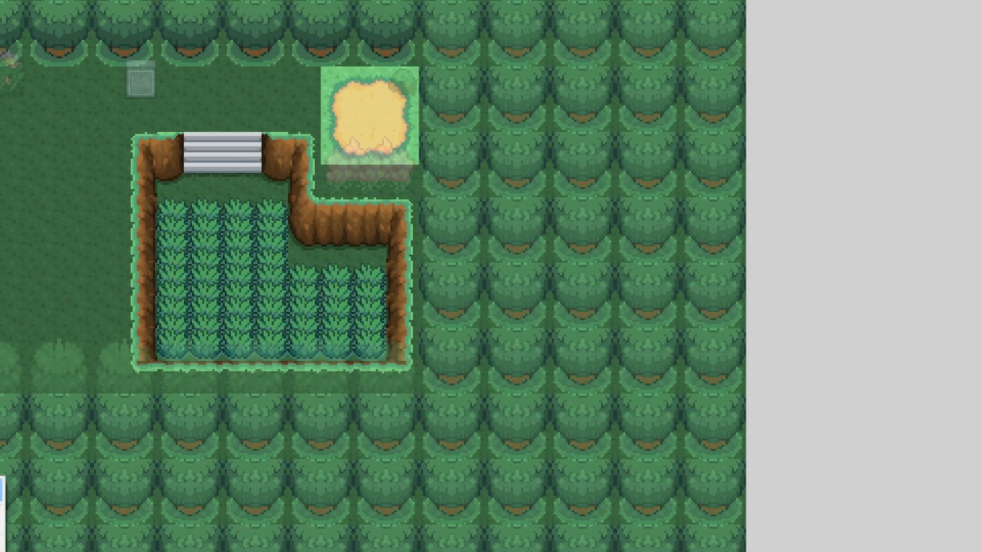
- Edit the encounter Steps Average in the properties of test map 2 and apply the map properties
click(2, 490)
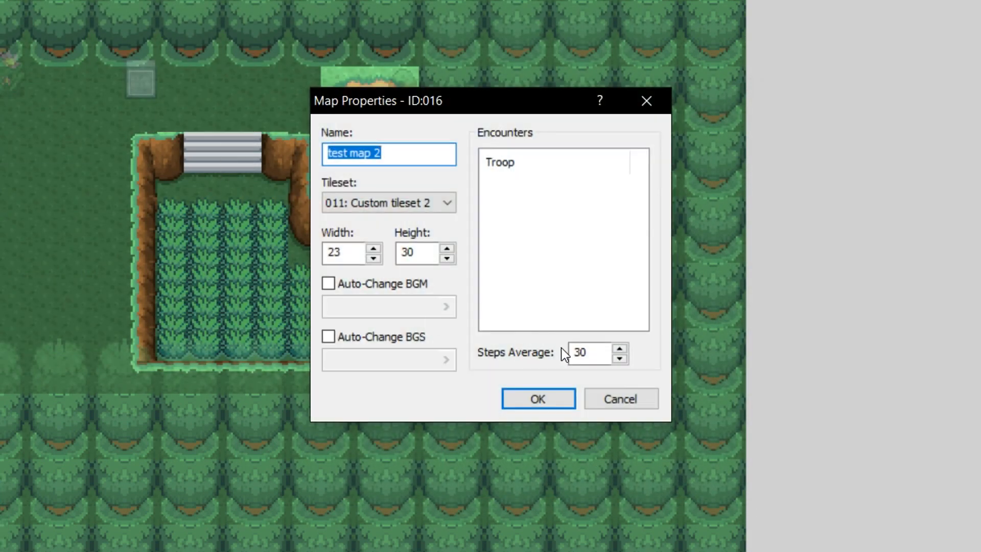
double_click(572, 350)
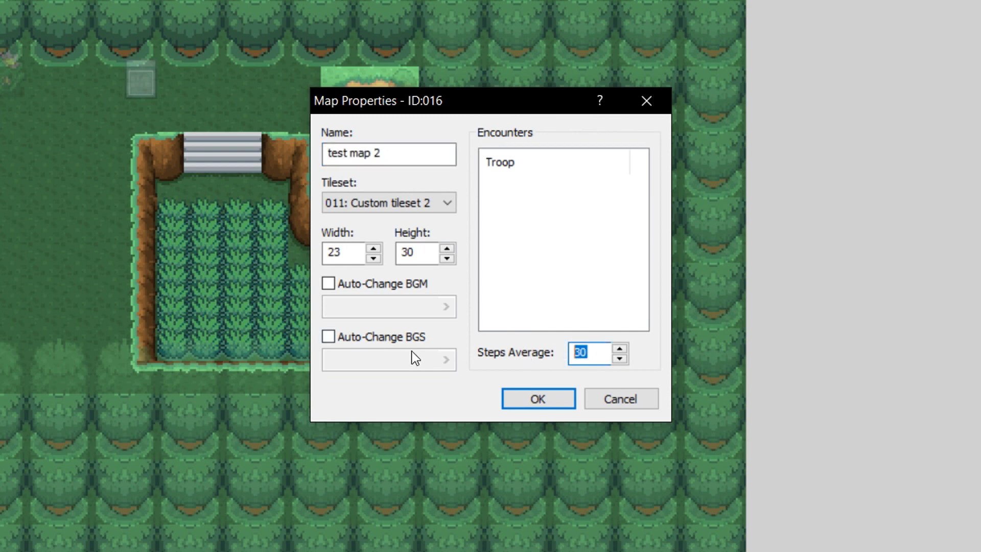
click(563, 394)
- Playtest the map again from the saved game and walk down into the tall grass to test the encounter rate
key(F12)
key(Return)
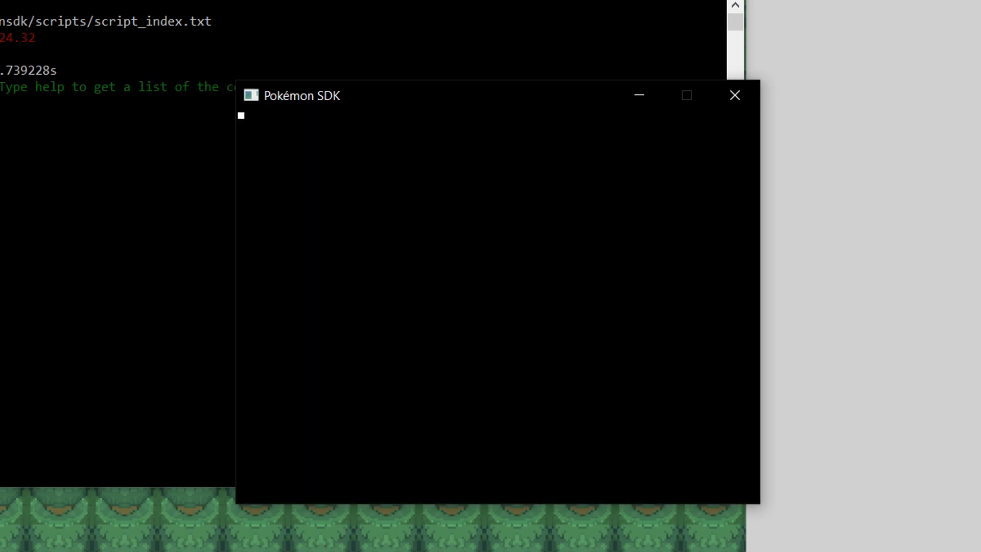
key(Return)
key(Return)
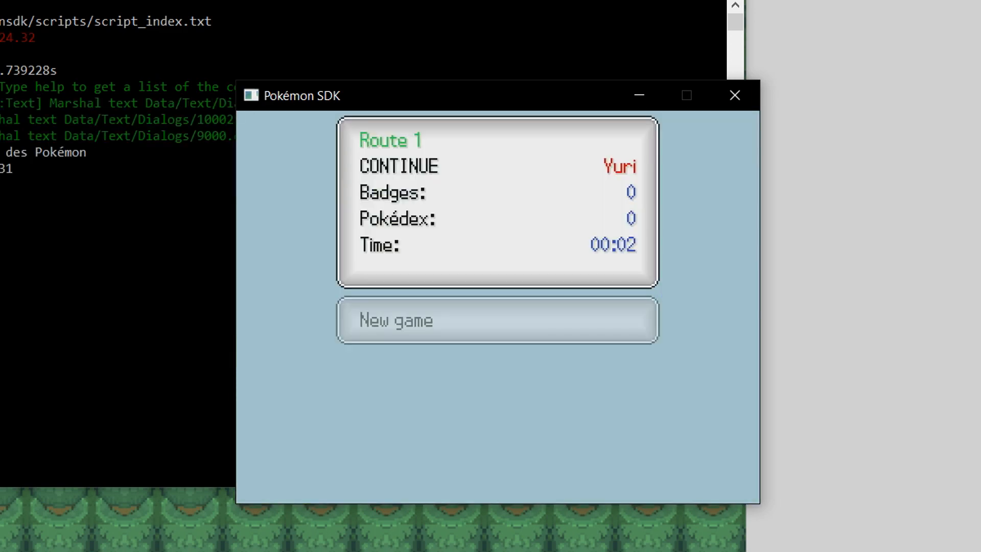
key(Down)
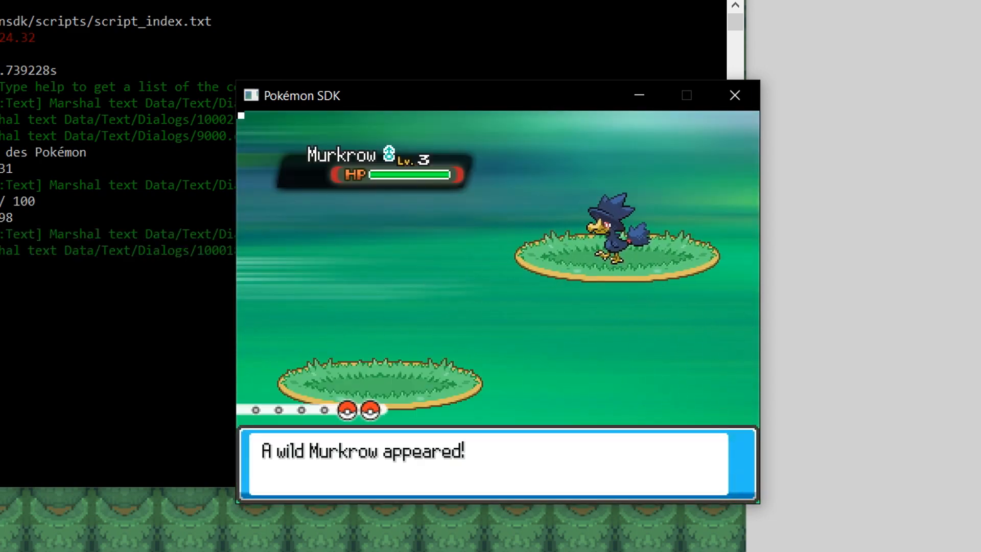
- Run from the wild Murkrow, keep walking through the tall grass, run from the wild Poochyena and close the playtest
key(Down)
key(Return)
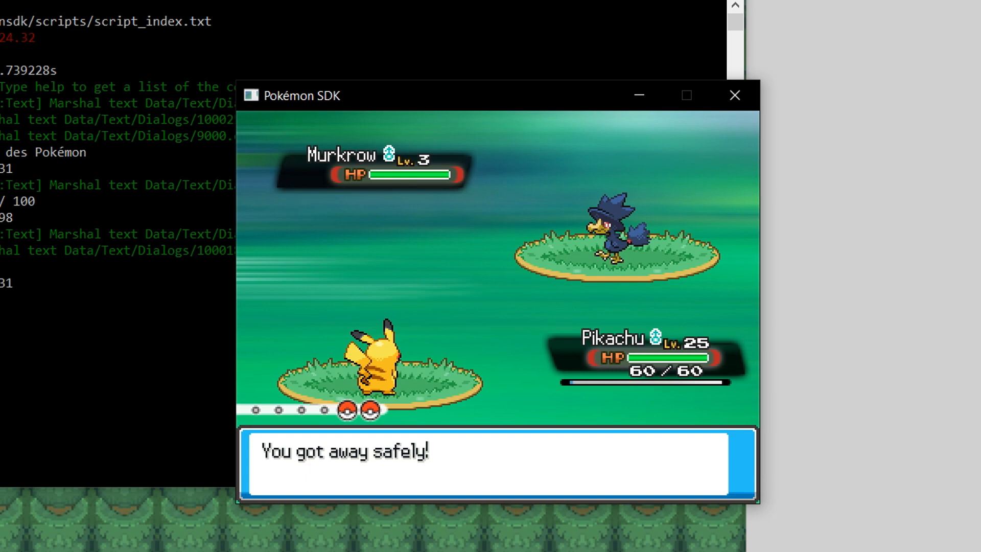
key(Right)
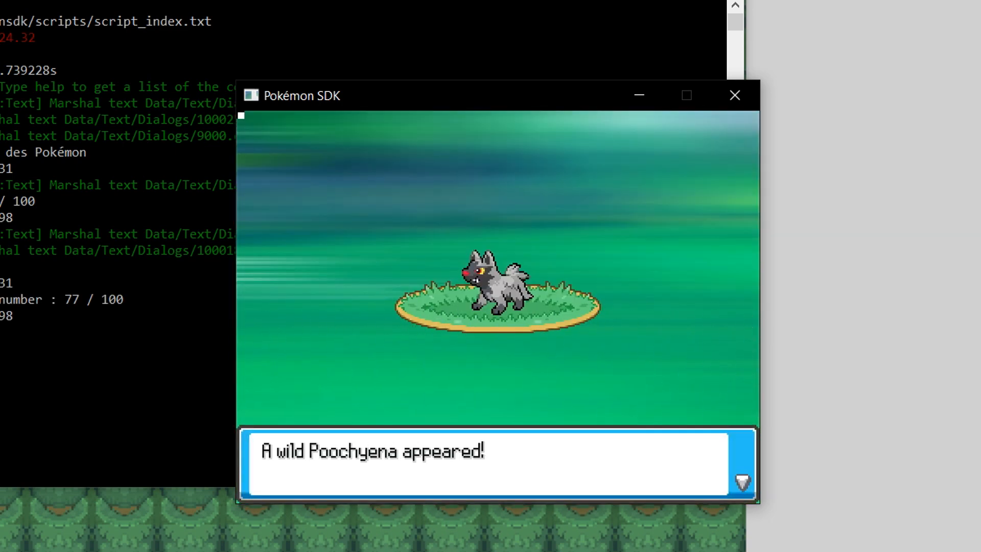
key(Return)
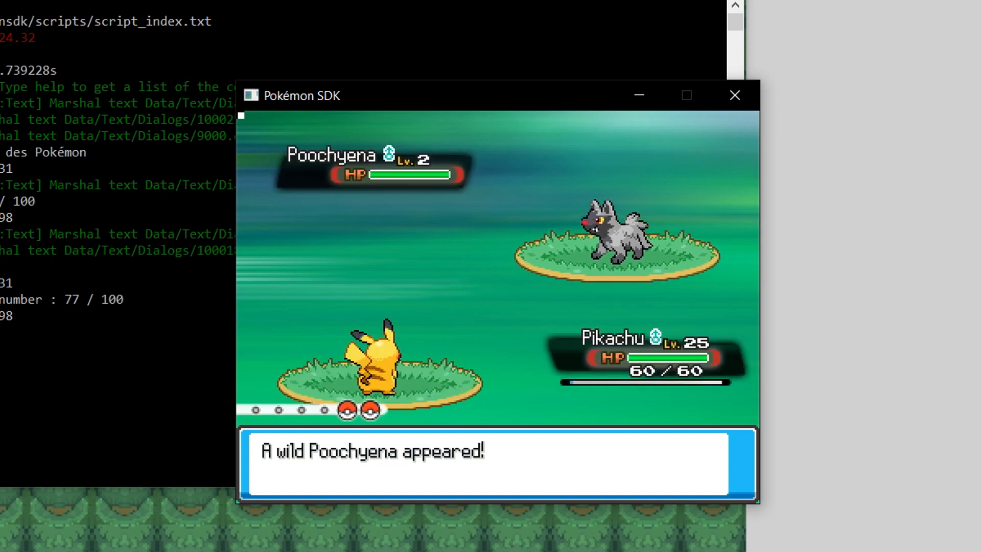
key(Return)
key(Return)
key(Return)
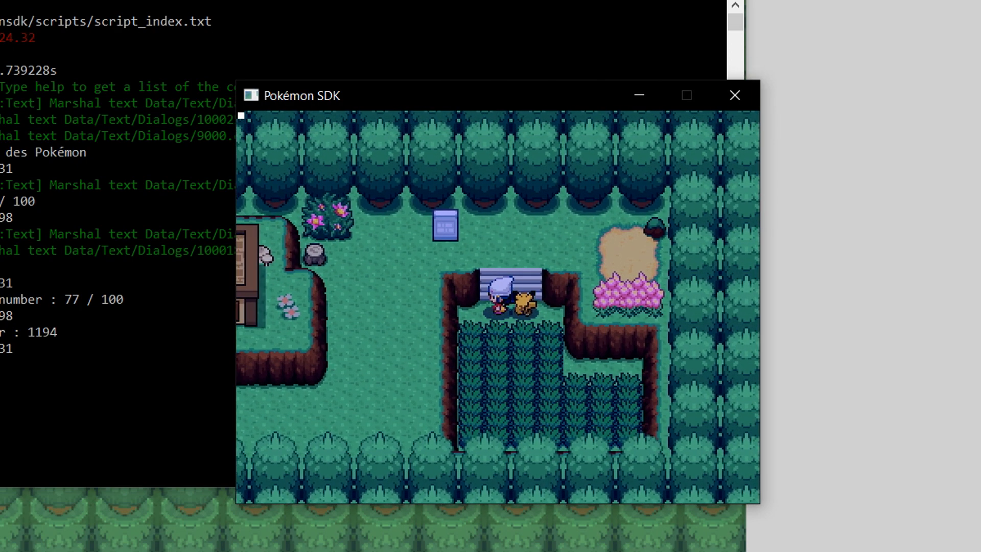
click(735, 95)
- Set the encounter Steps Average to 5 in test map 2's properties and apply them
right_click(0, 475)
click(4, 491)
drag(587, 353, 500, 352)
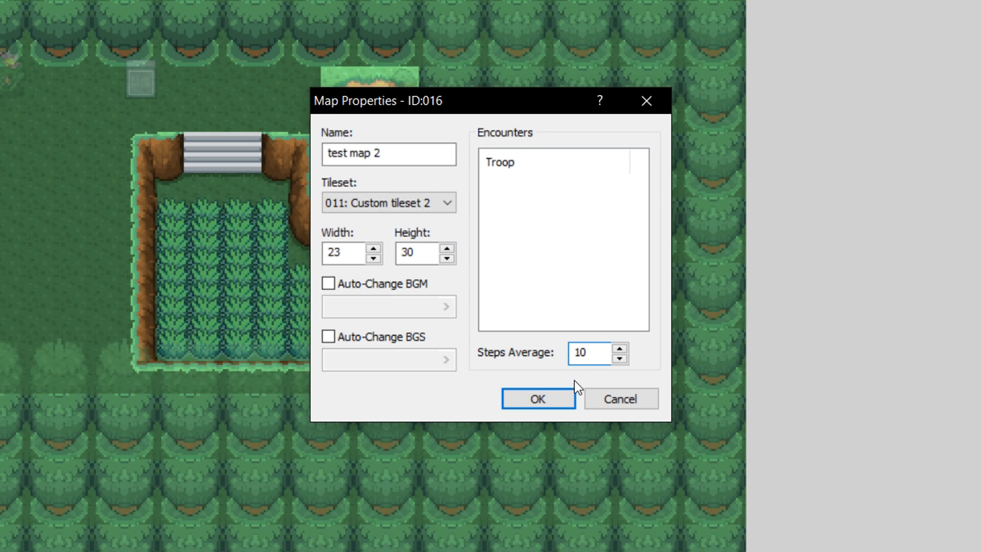
key(BackSpace)
key(BackSpace)
text(5)
click(546, 401)
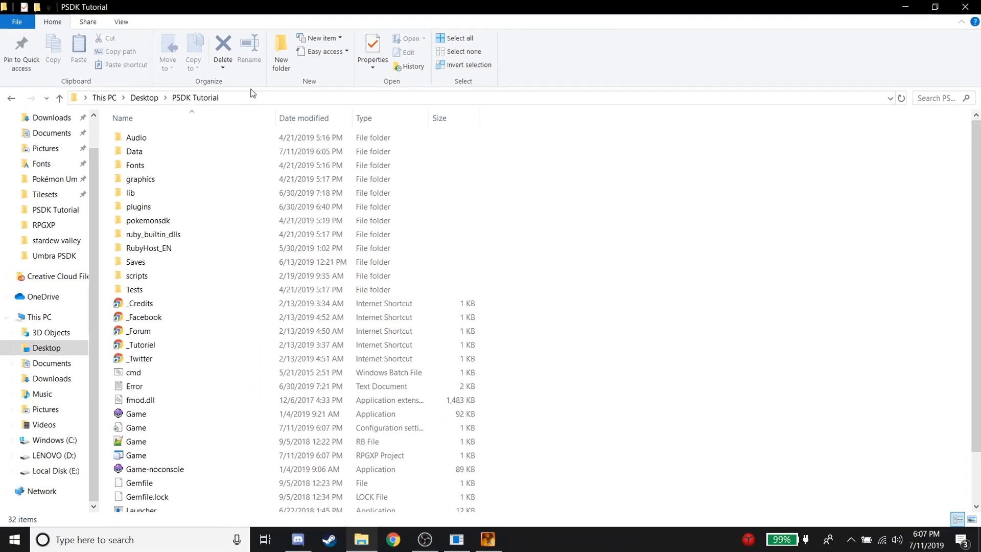
- Search the PSDK Tutorial folder for herbe, open the herbe image's file location and view the image
click(922, 97)
text(herbe)
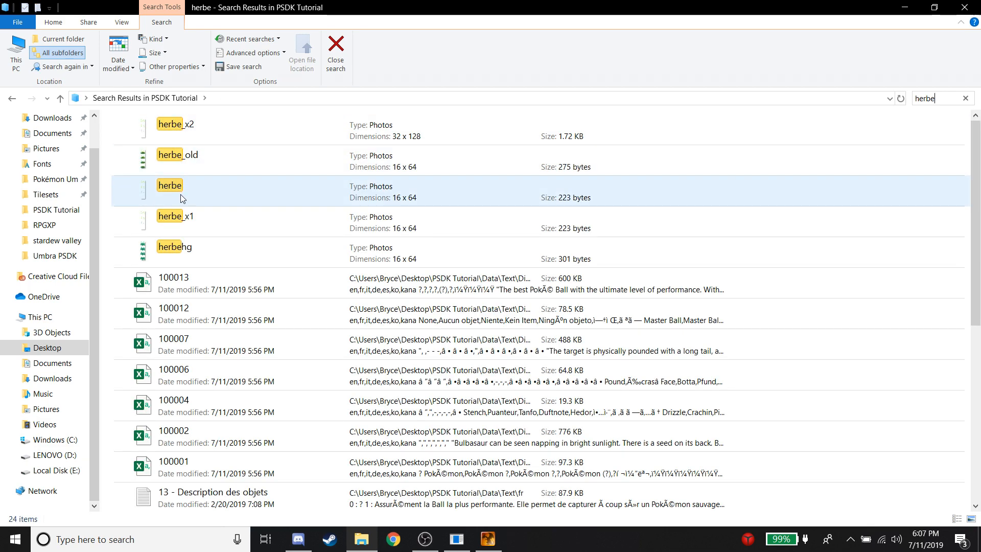
right_click(183, 198)
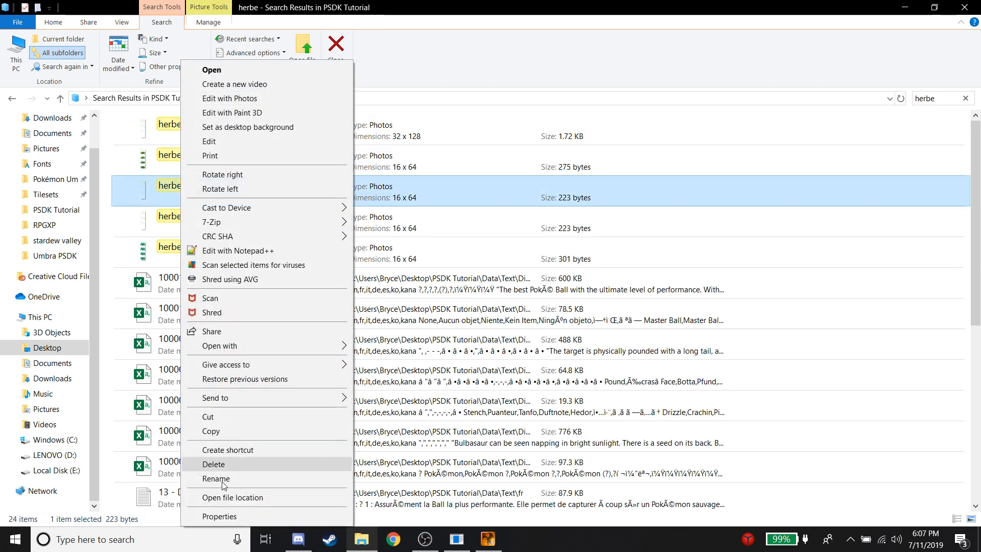
click(233, 497)
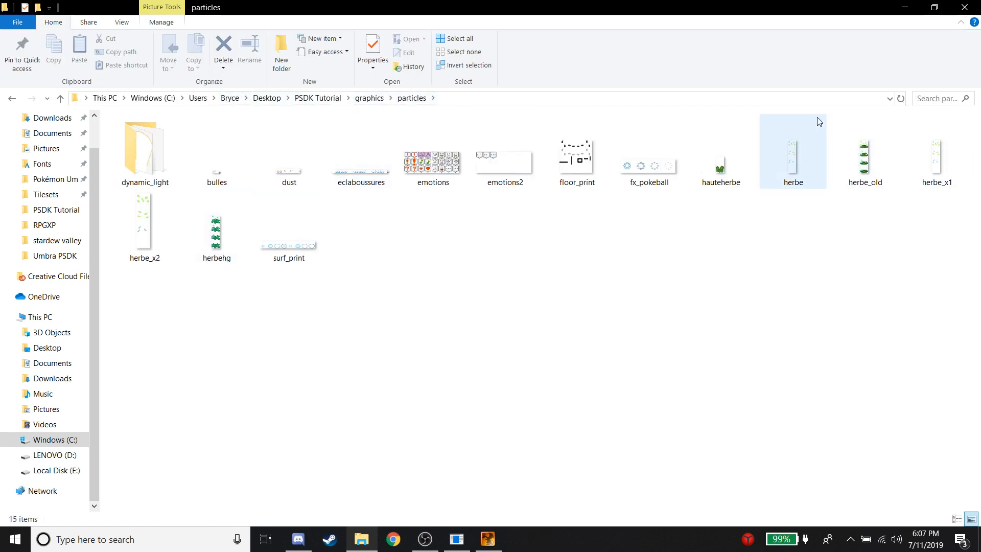
double_click(786, 157)
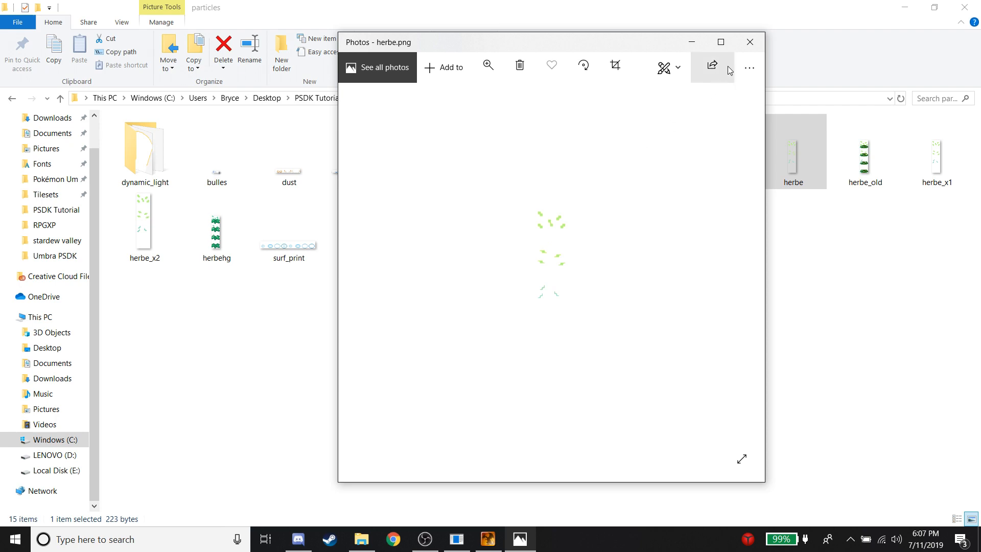
click(750, 47)
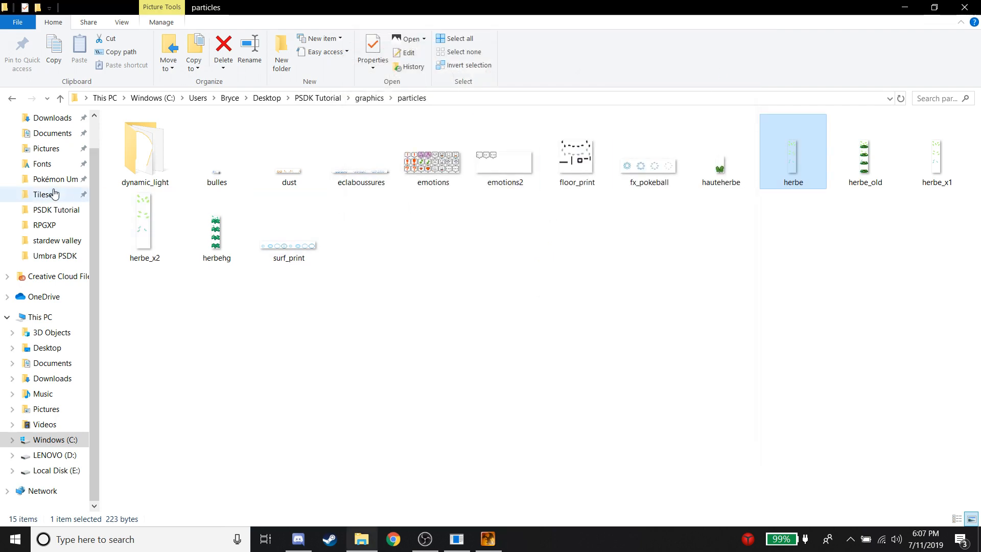
- Search the Umbra PSDK project folder for herbe and open the file location of its herbe image
click(54, 211)
click(54, 180)
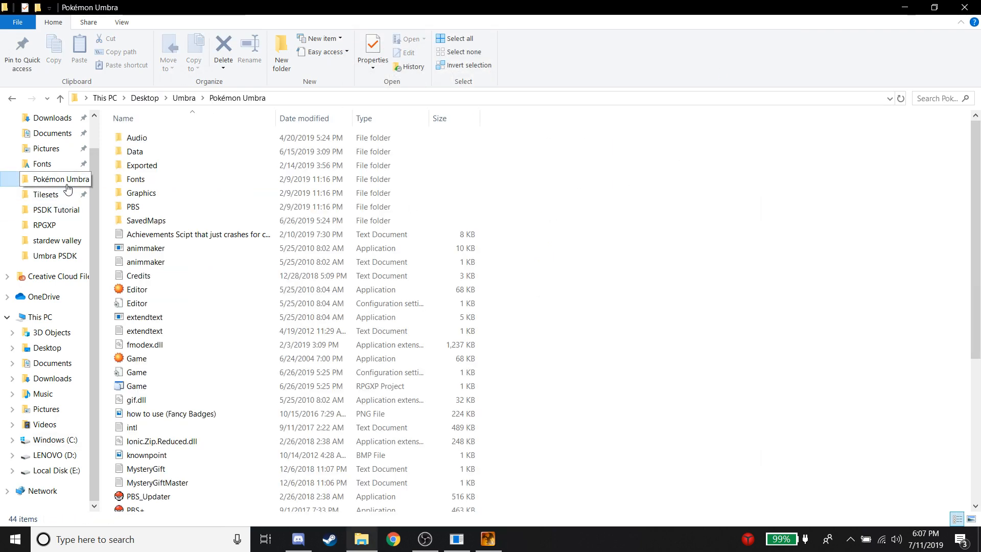
click(179, 98)
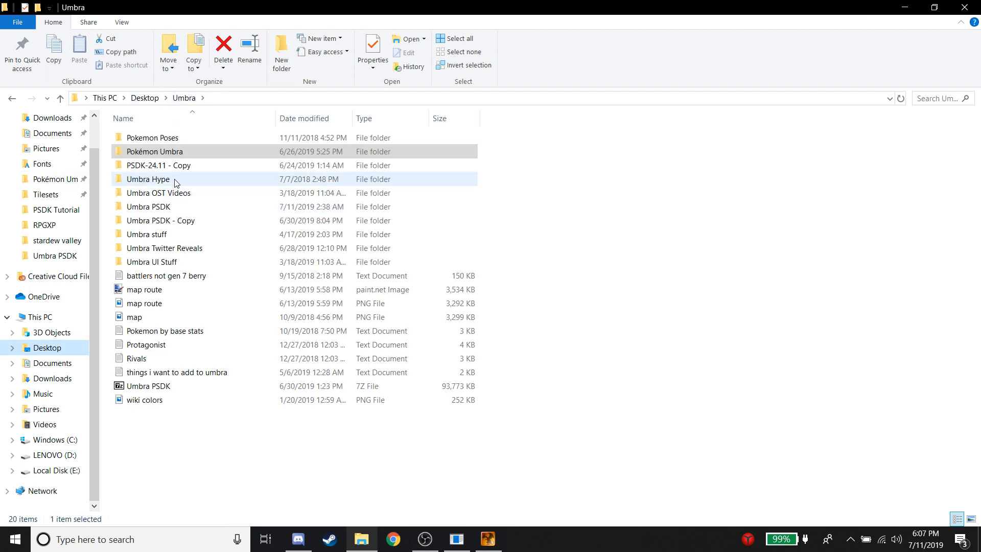
double_click(158, 207)
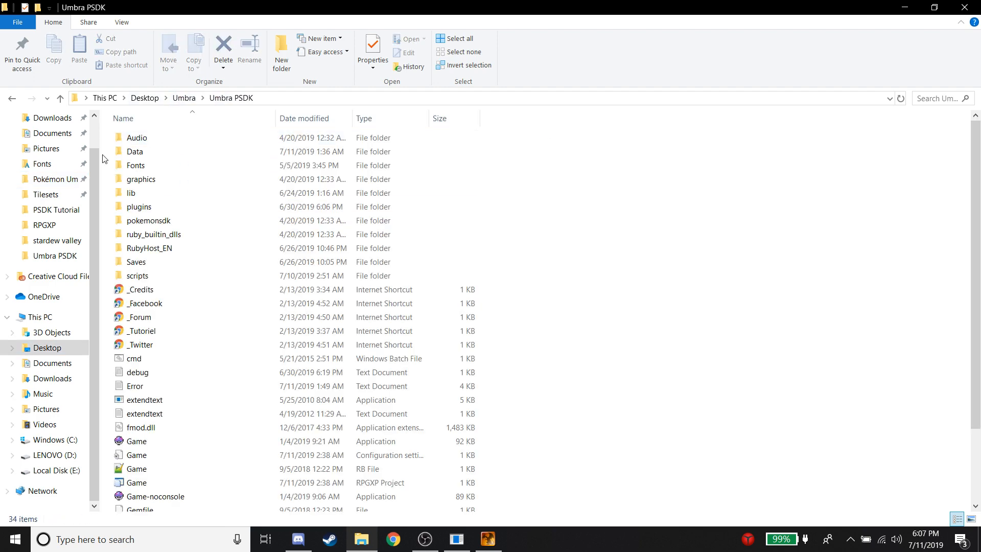
click(931, 97)
text(herbe)
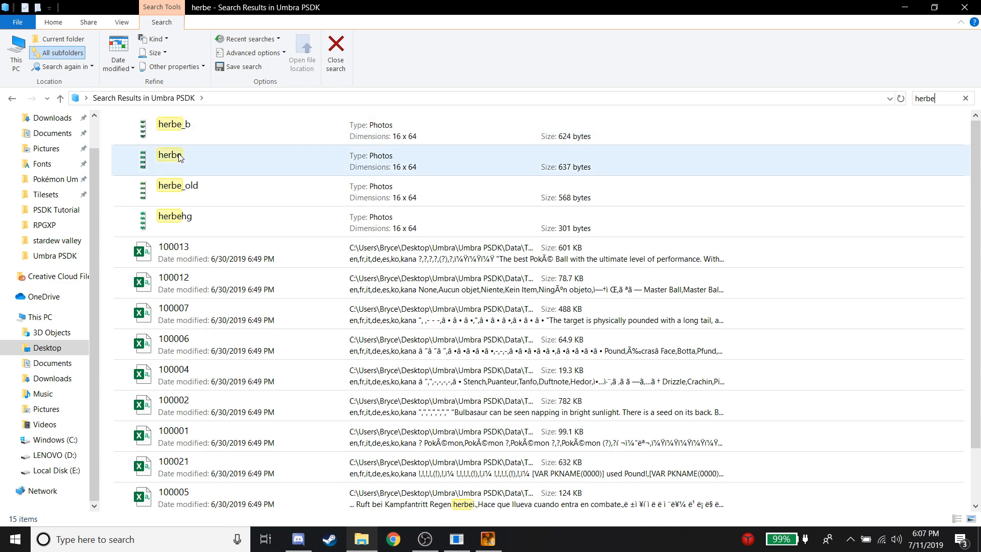
right_click(176, 160)
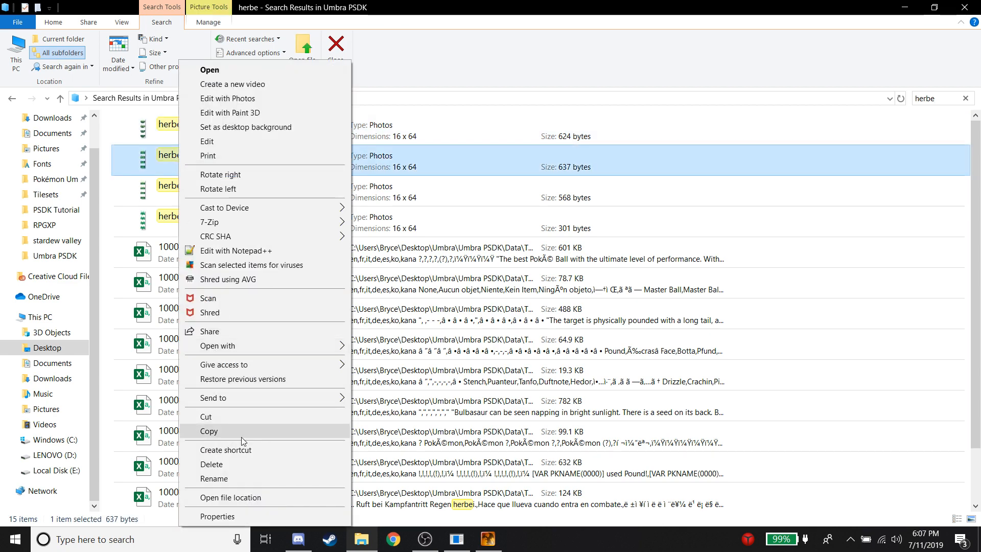
click(237, 497)
- Open the Umbra PSDK herbe image in paint.net and copy its whole canvas
right_click(791, 173)
mouse_move(846, 366)
click(697, 393)
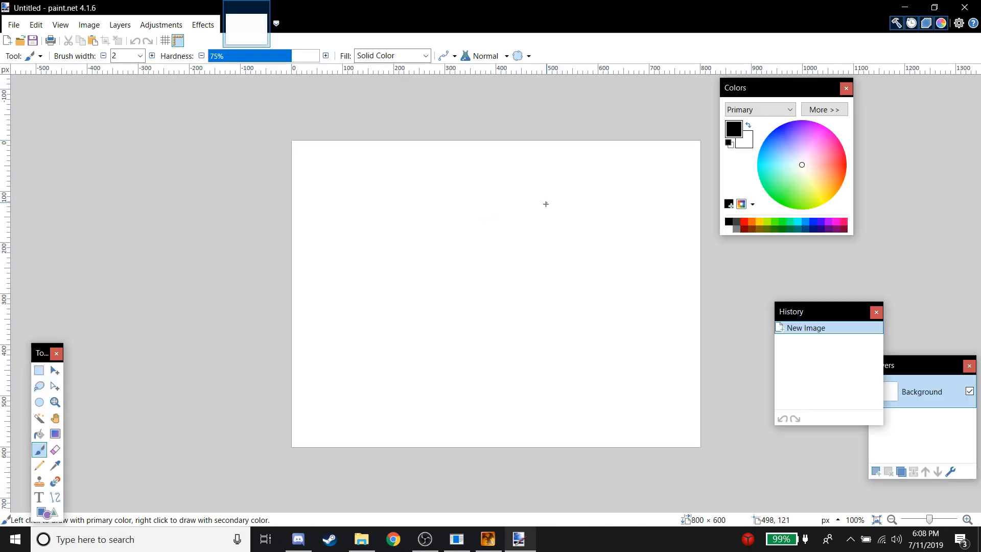
key(ctrl+a)
scroll(503, 357, up, 3)
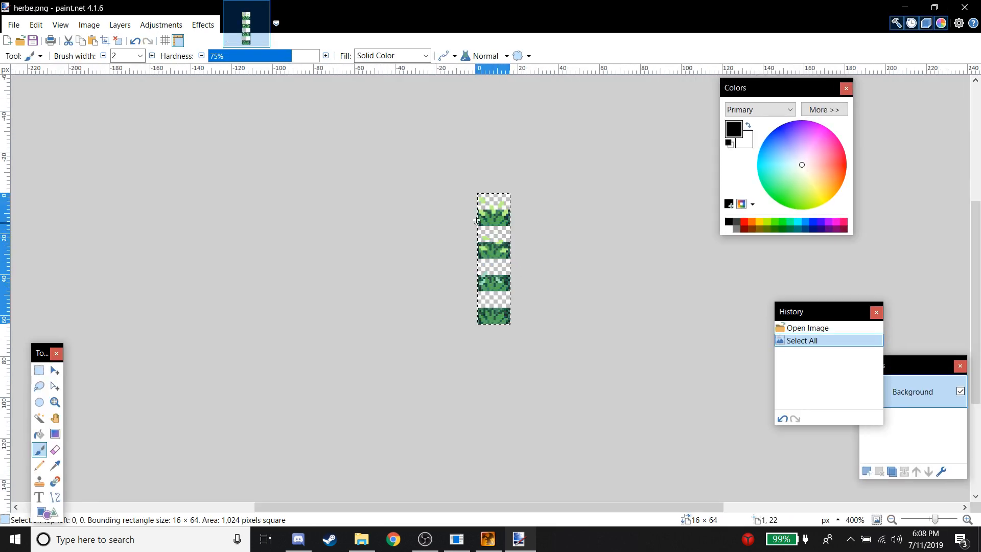
- Return to File Explorer and open the particles folder in the PSDK Tutorial project's graphics folder
click(362, 539)
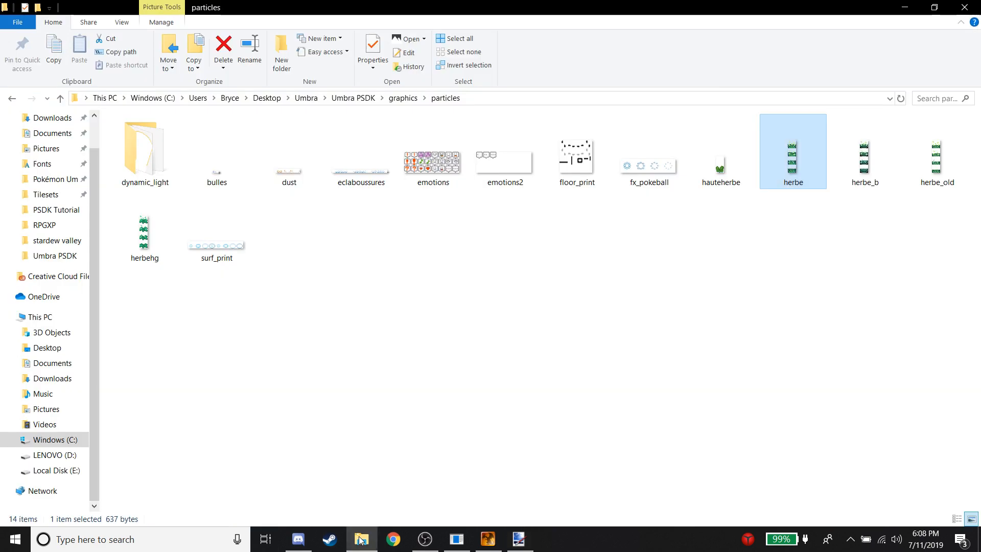
click(51, 256)
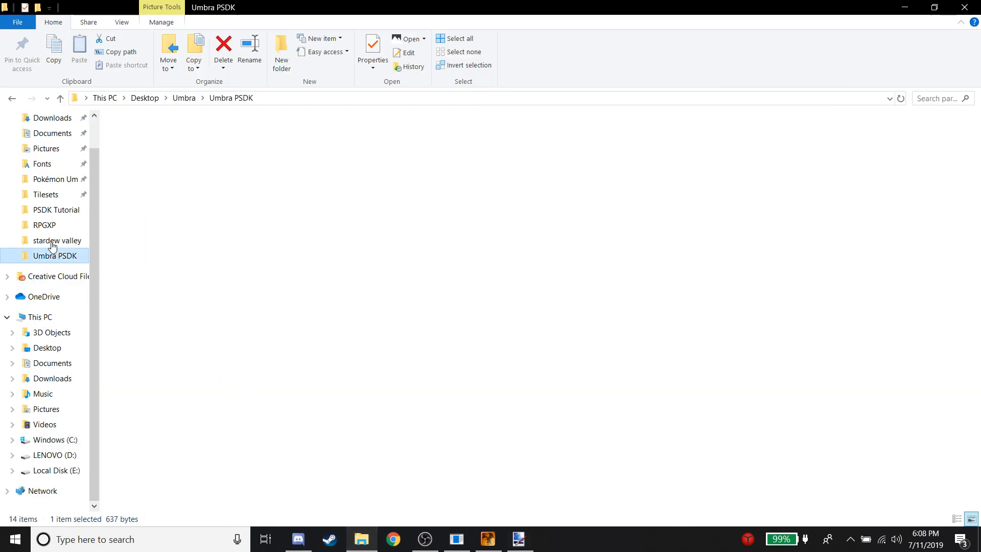
click(52, 210)
double_click(147, 182)
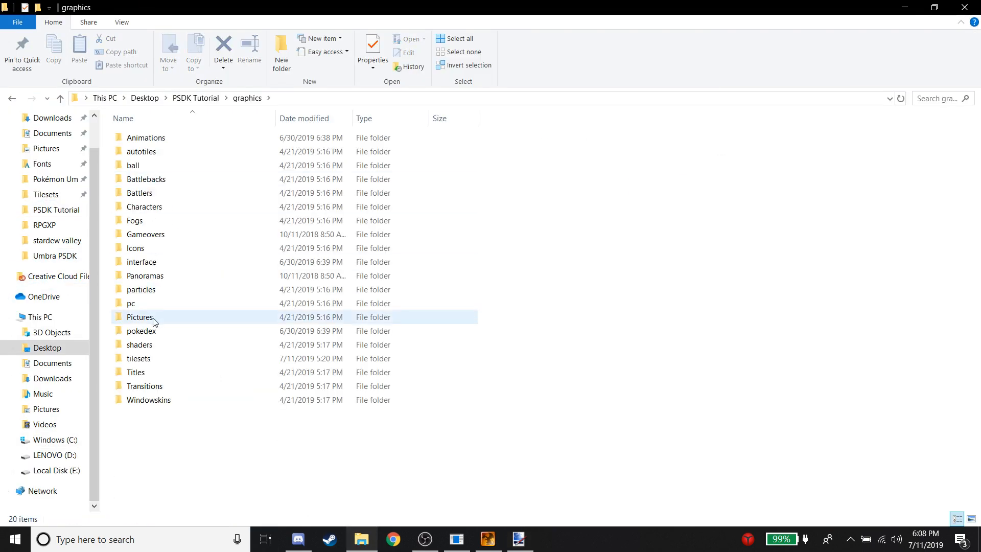
double_click(147, 323)
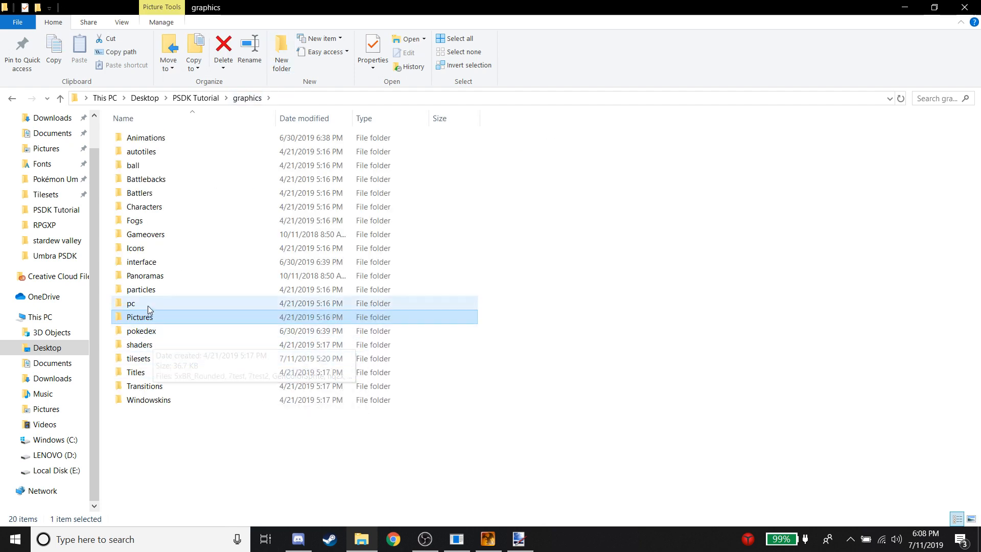
double_click(138, 289)
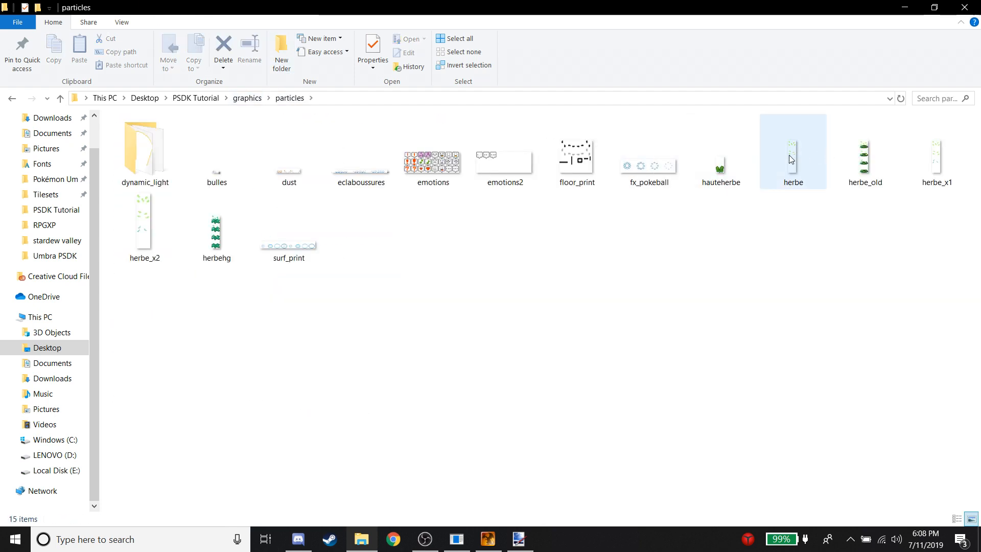
- Open the PSDK Tutorial herbe image in paint.net and paste the copied grass frames over it
right_click(790, 159)
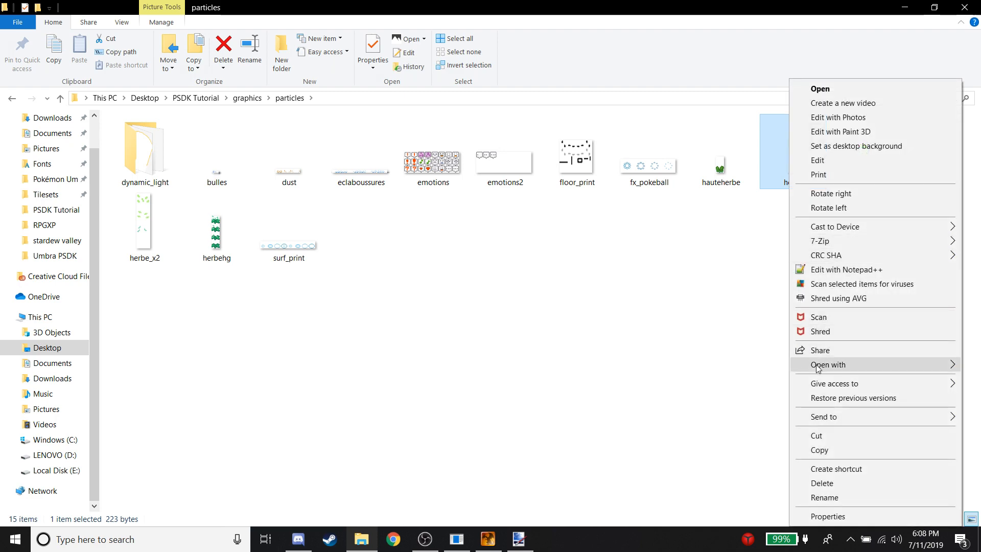
mouse_move(819, 365)
click(726, 395)
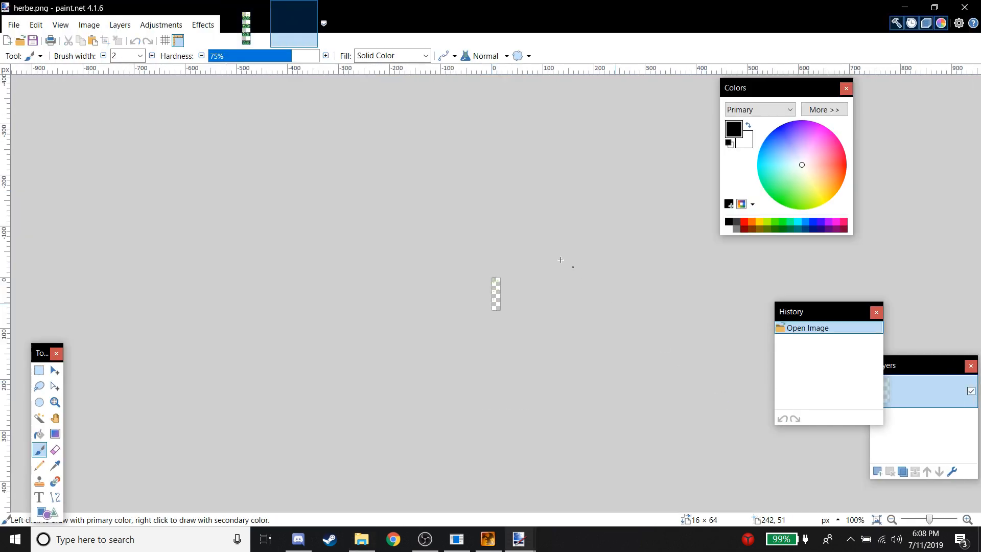
scroll(531, 291, up, 6)
key(ctrl+v)
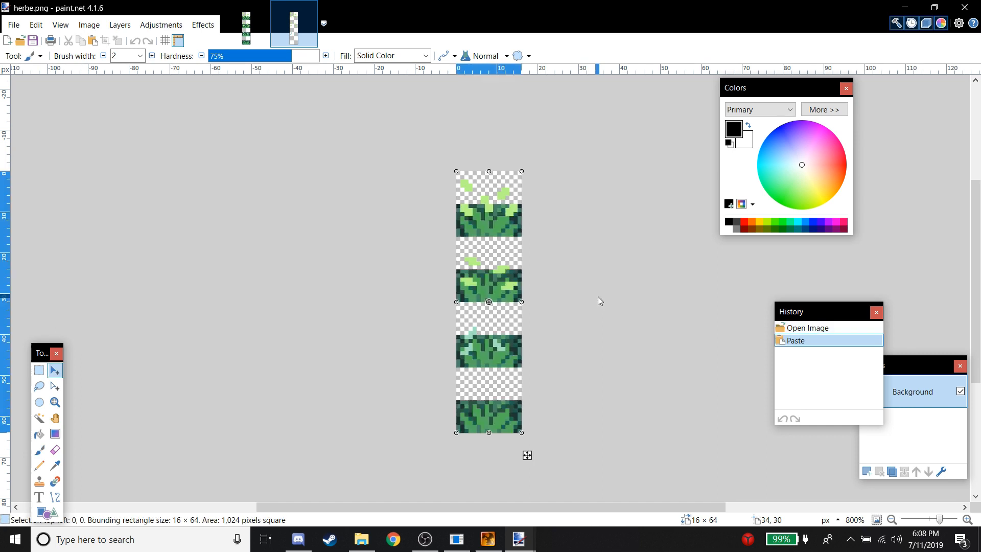
- Outline each of the four 16 × 16 grass animation frames with a rectangle selection to inspect them, and deselect
scroll(495, 243, up, 1)
scroll(495, 243, down, 1)
key(s)
scroll(460, 215, up, 1)
scroll(466, 225, up, 1)
drag(453, 128, 577, 251)
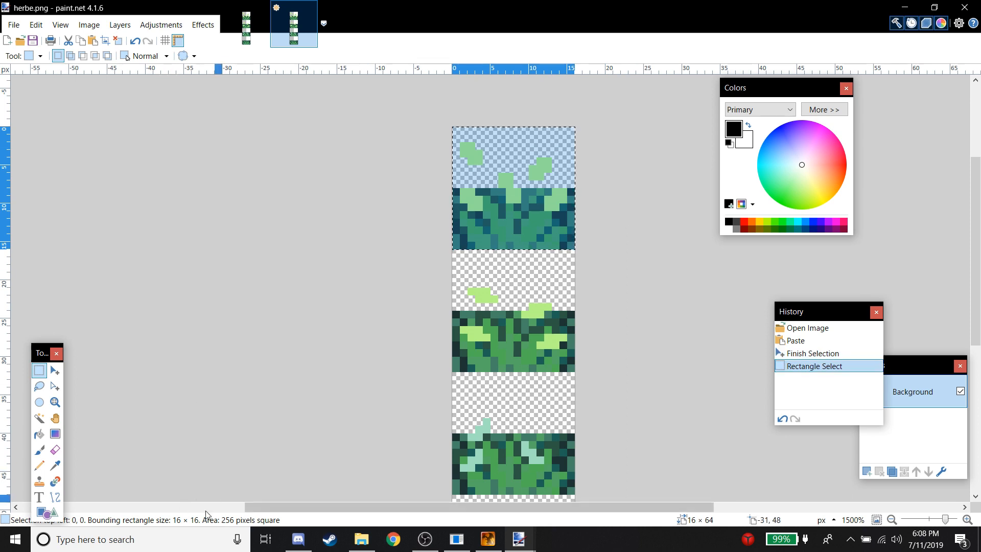
scroll(455, 240, down, 1)
drag(455, 190, 575, 311)
scroll(462, 287, down, 1)
drag(453, 251, 575, 373)
scroll(456, 273, down, 3)
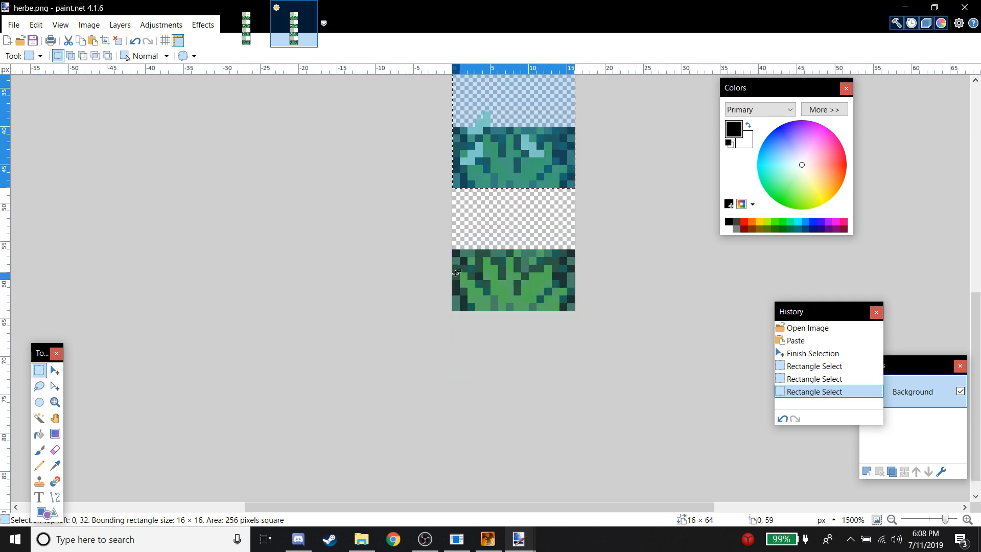
drag(457, 307, 638, 194)
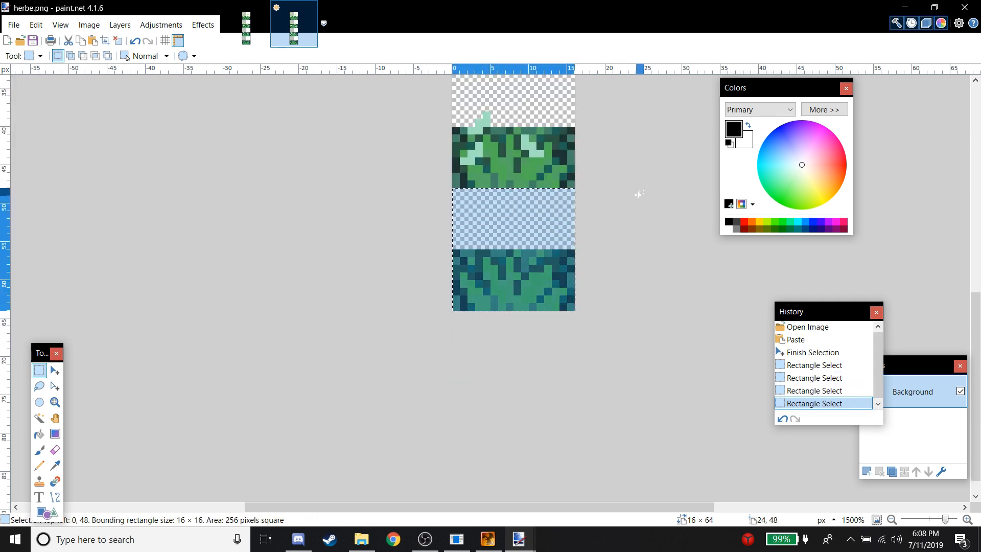
click(639, 194)
scroll(546, 212, down, 5)
scroll(511, 173, up, 2)
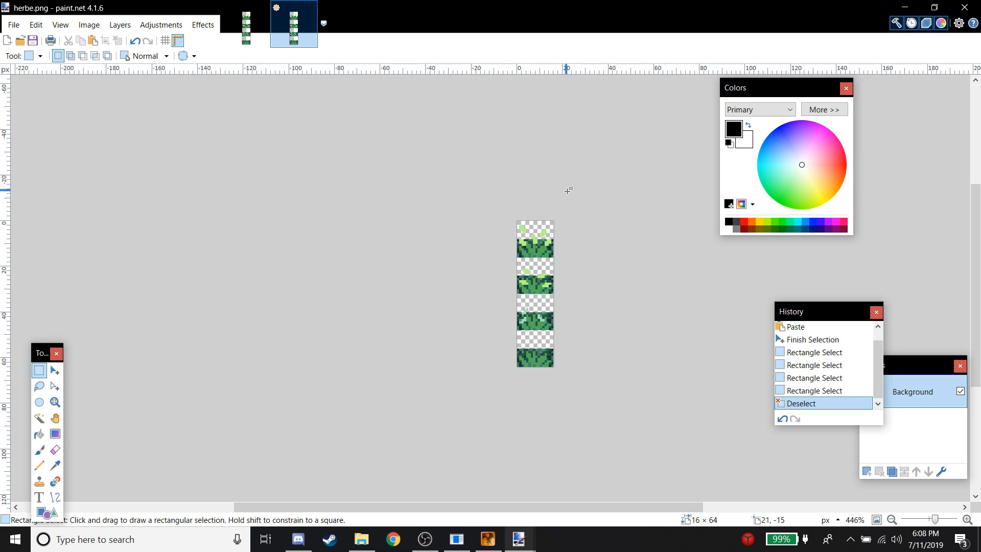
- Save herbe.png with auto-detected bit depth and switch back to RPG Maker XP
key(ctrl+s)
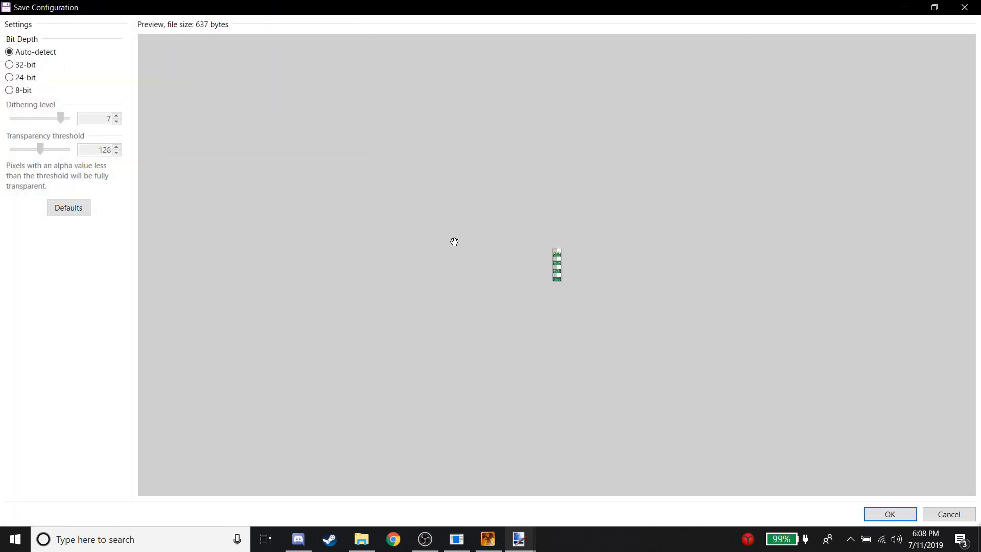
click(889, 513)
click(488, 538)
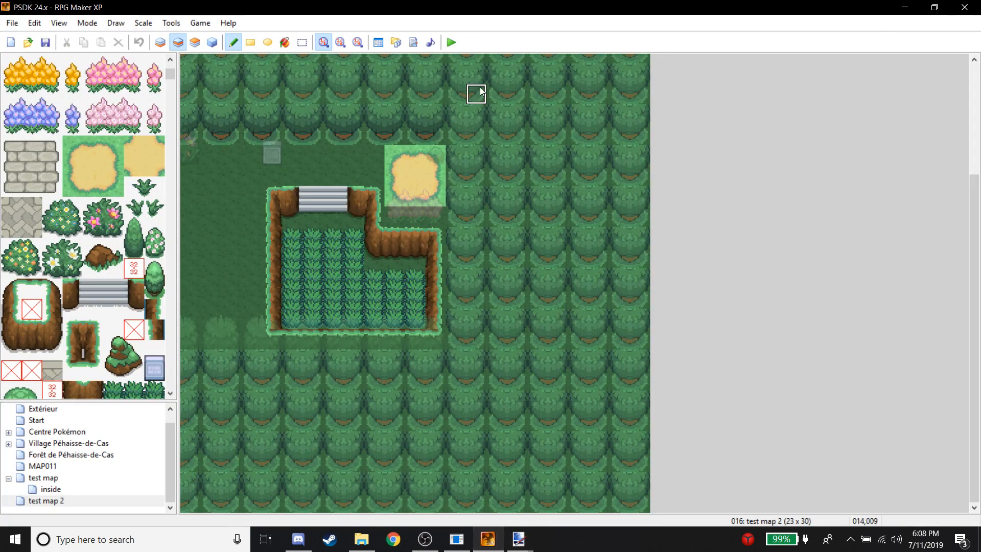
- Playtest the game, continue the saved Route 1 game and walk down the stairs into the tall grass to check the new grass particles
click(456, 43)
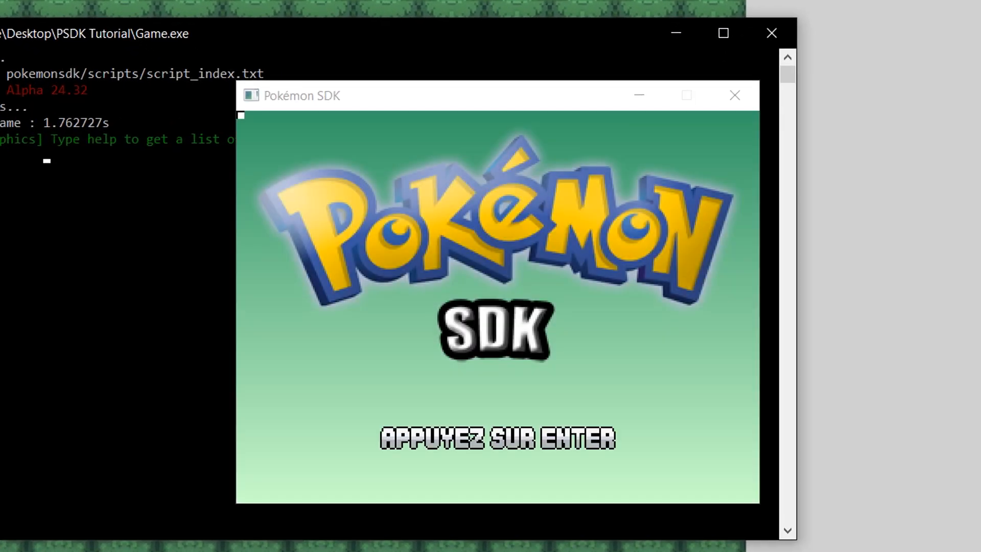
key(Return)
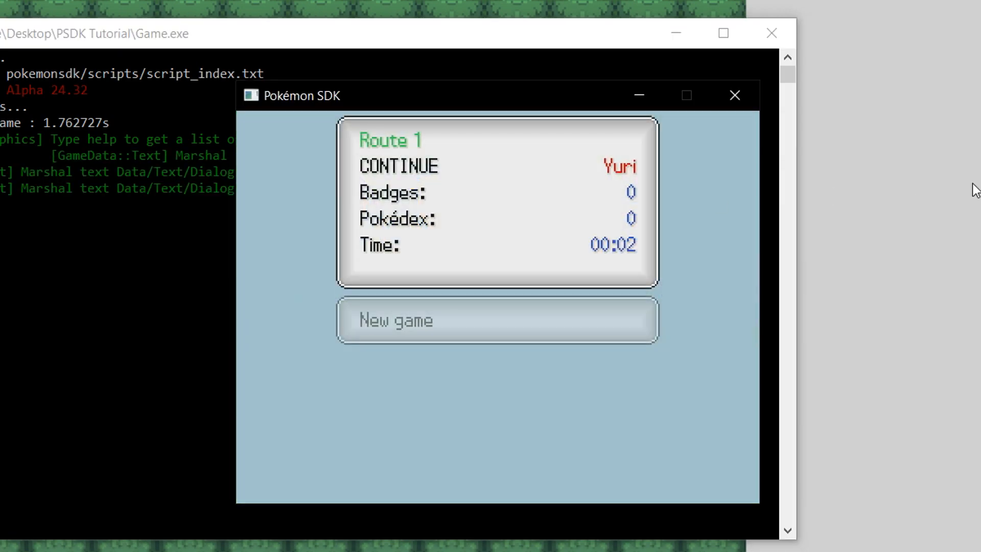
key(Return)
key(Down)
key(Down)
key(Down)
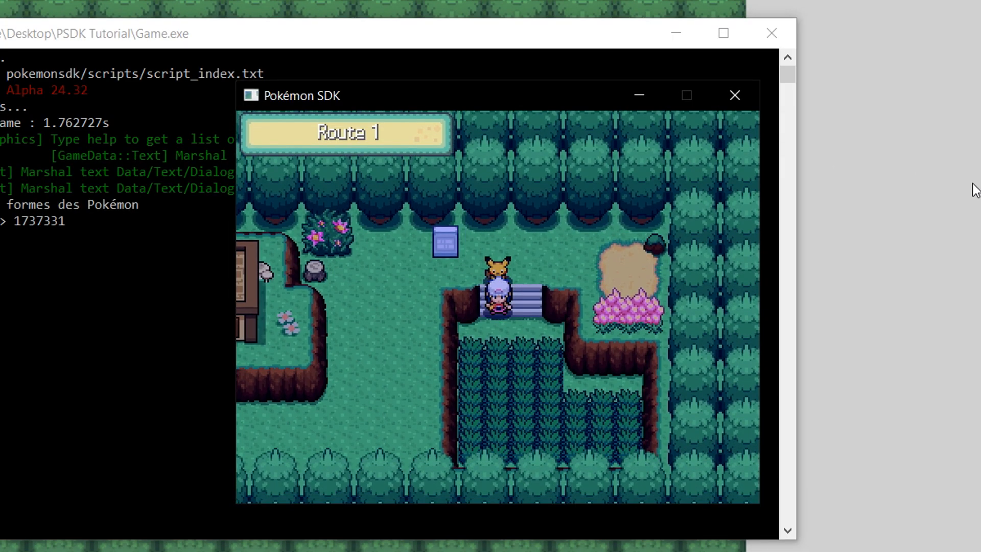
key(Down)
key(Down)
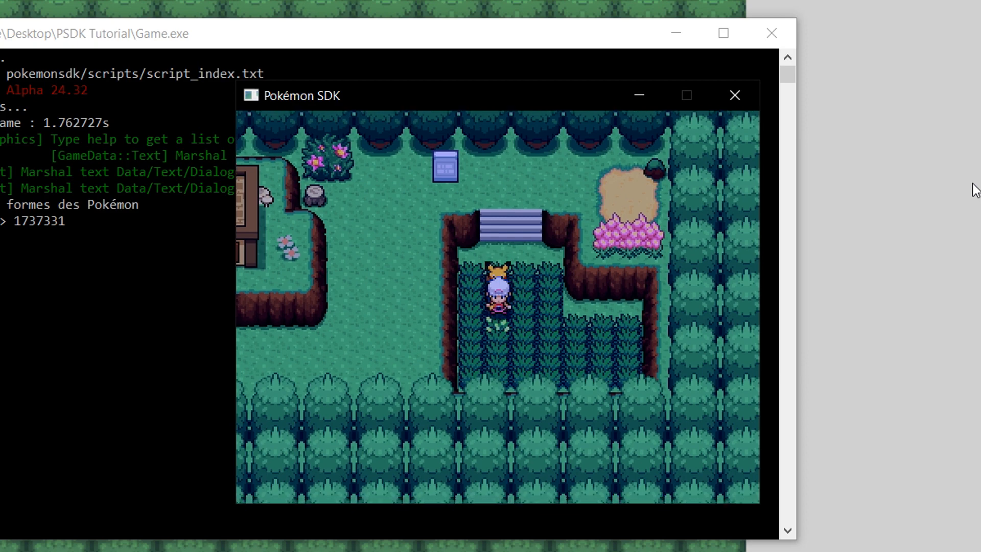
key(Left)
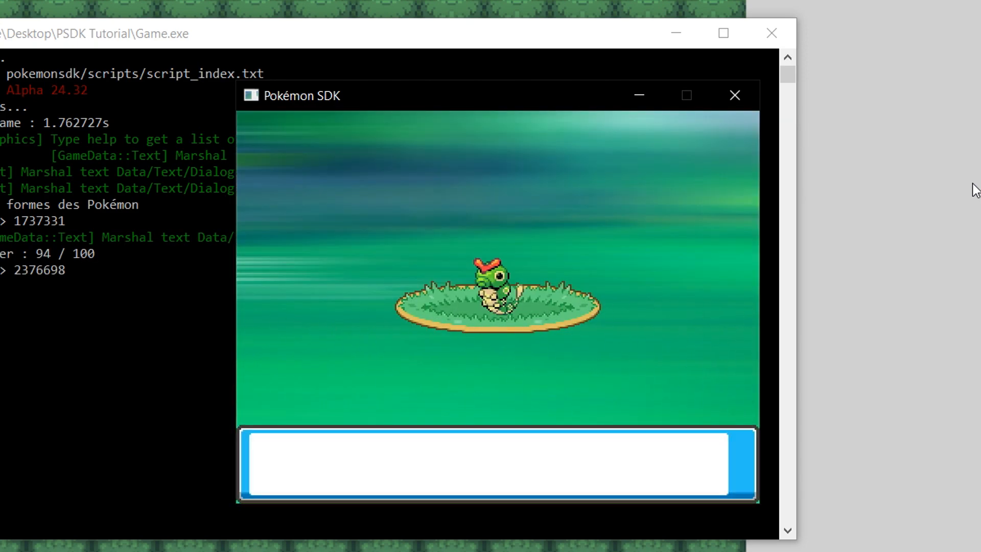
- Run from the wild Pokémon battle and close the game and its console window
key(Return)
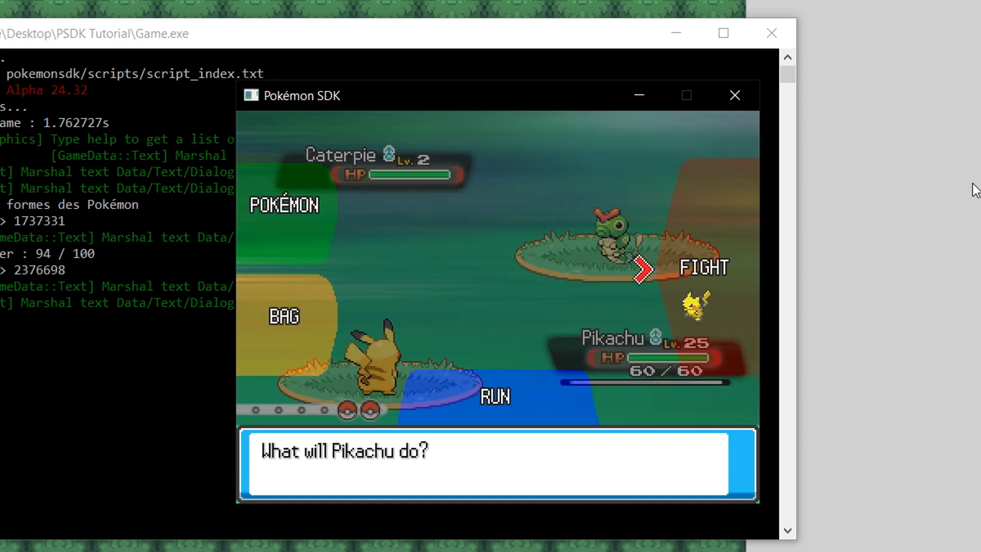
key(Down)
key(Return)
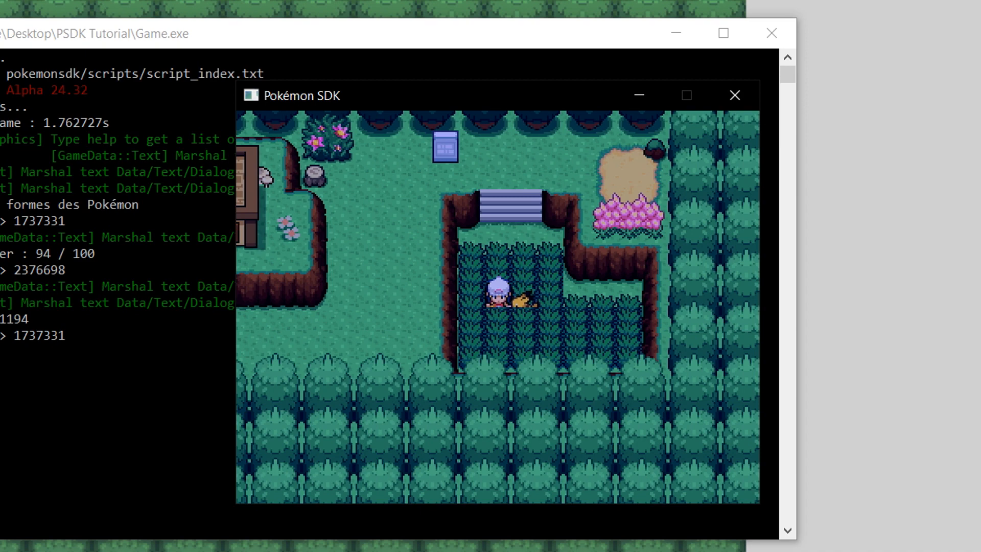
click(734, 95)
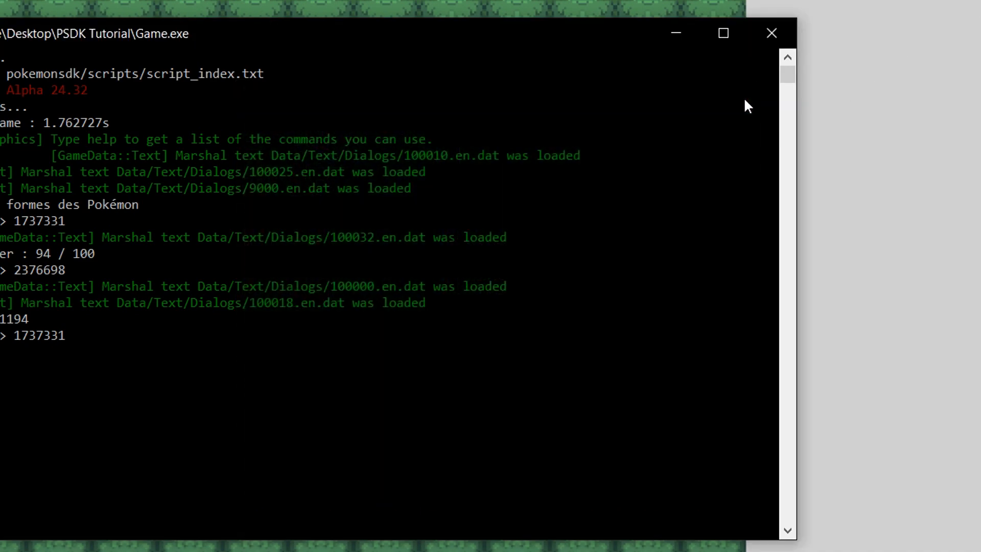
click(771, 33)
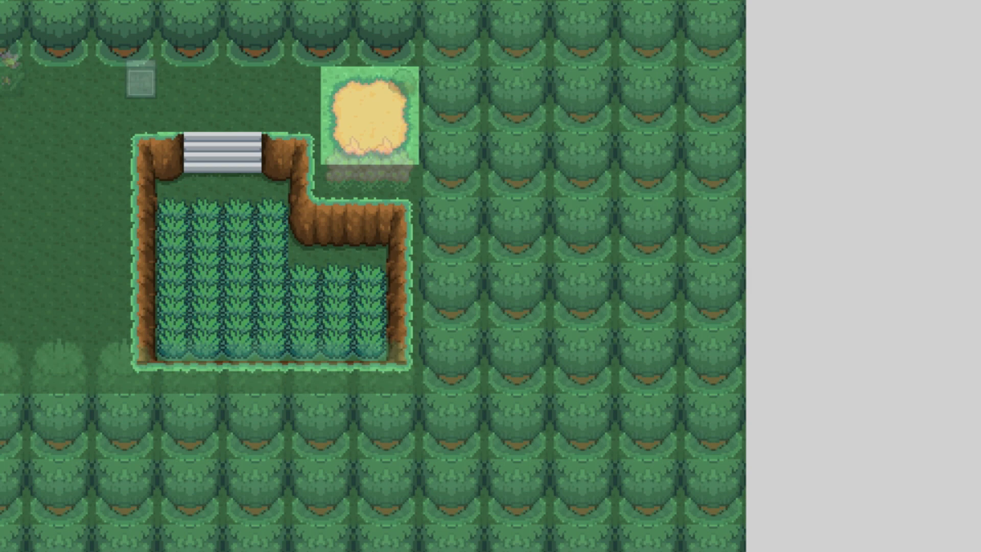
- Switch to event editing and copy the sample map's Parasect event onto the sand patch on Route 1
key(F8)
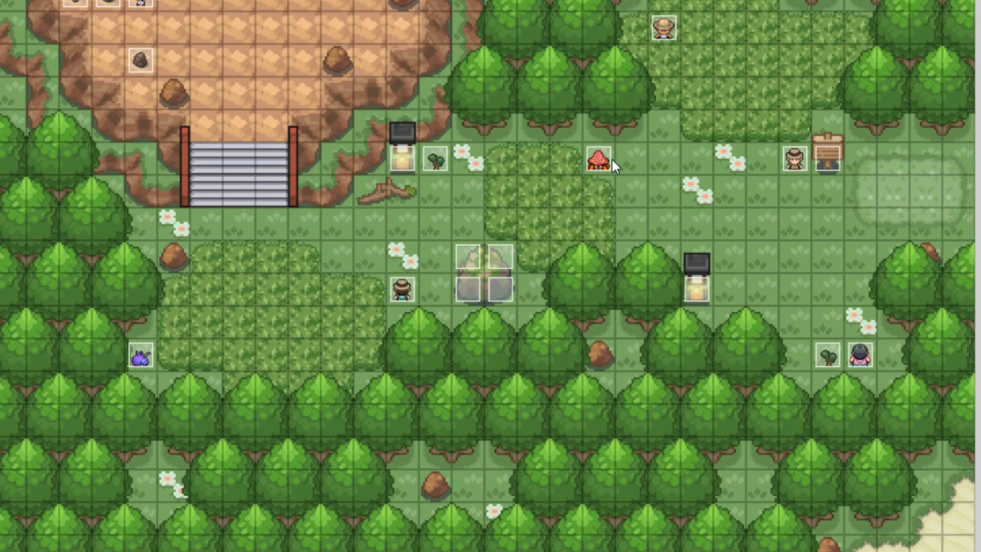
double_click(608, 160)
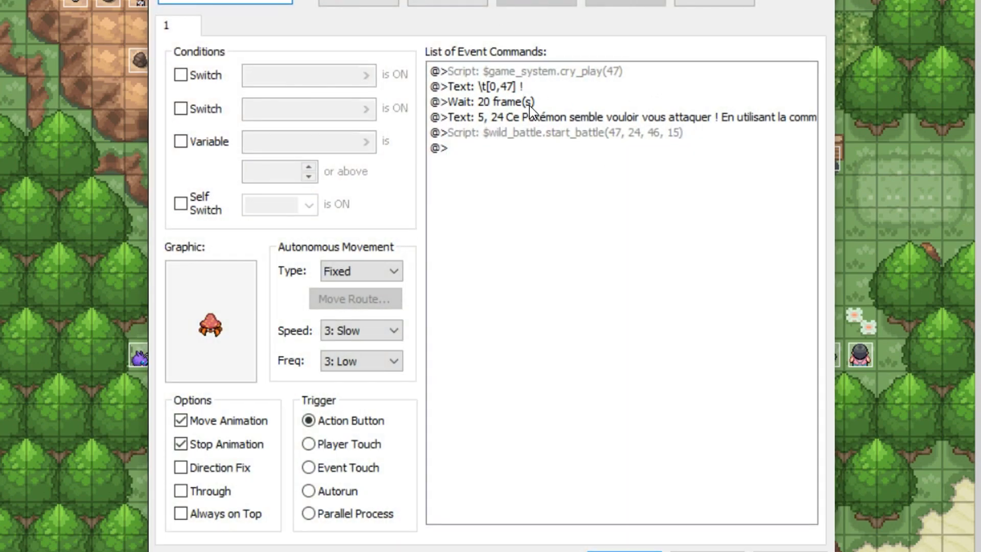
key(Escape)
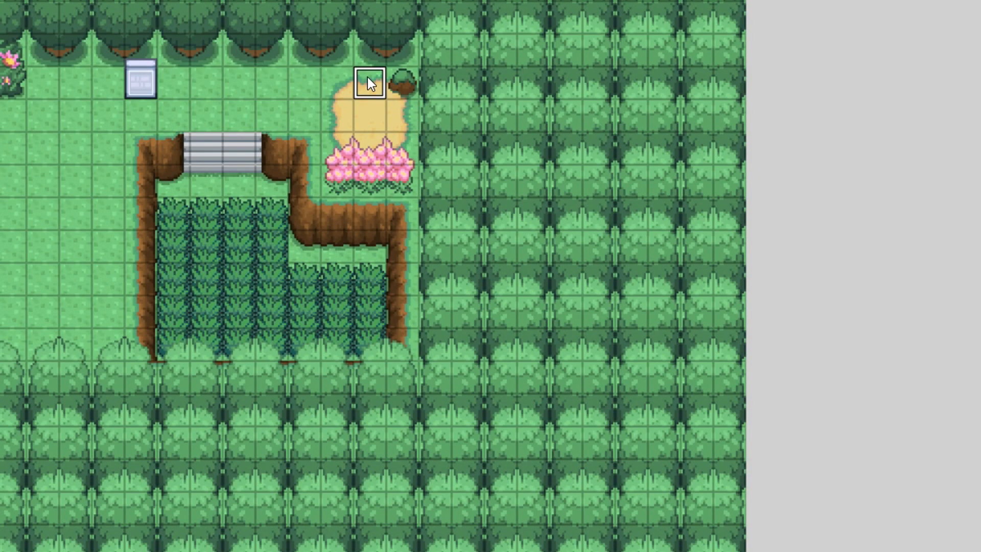
- Open the pasted Parasect event and examine its cry script, text, wait and wild battle commands
double_click(377, 76)
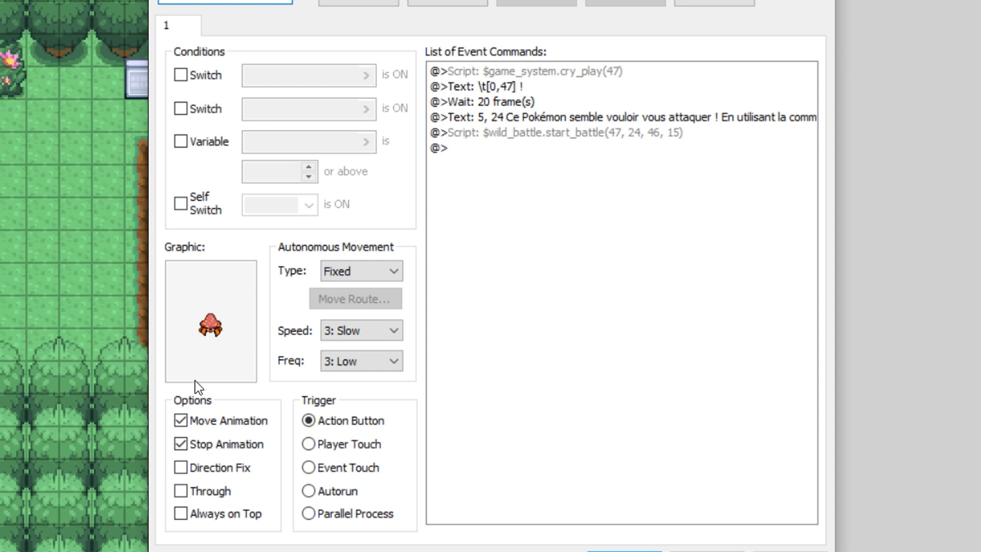
click(612, 132)
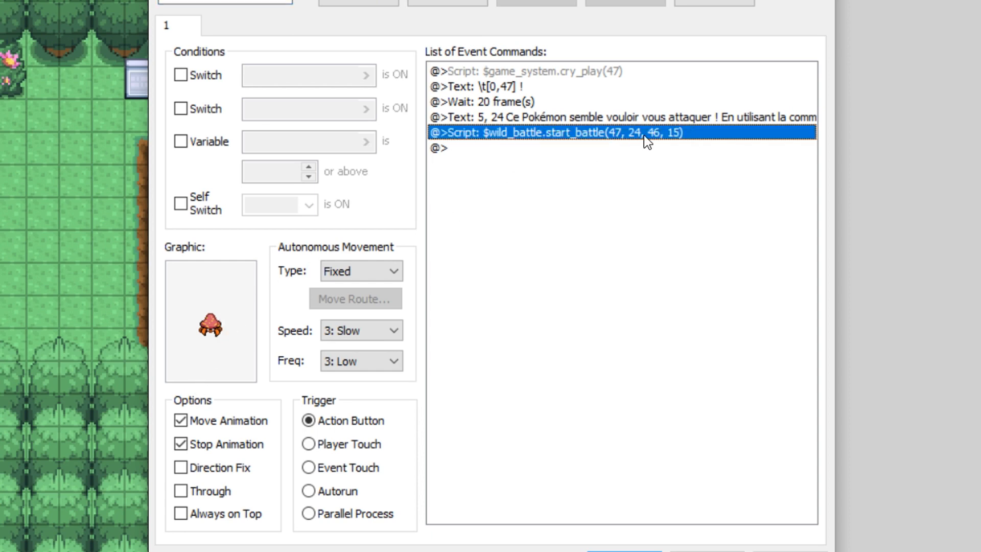
right_click(607, 133)
click(547, 74)
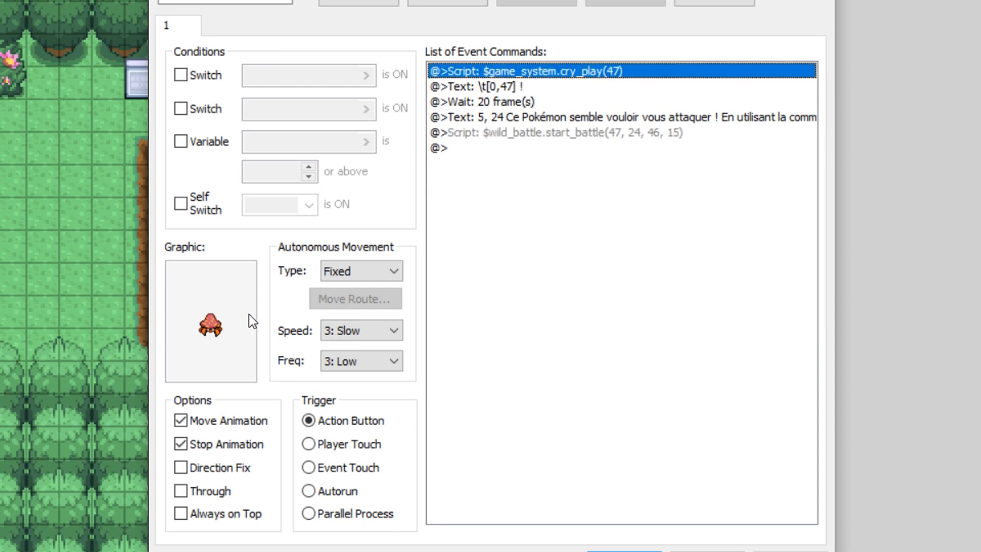
click(486, 87)
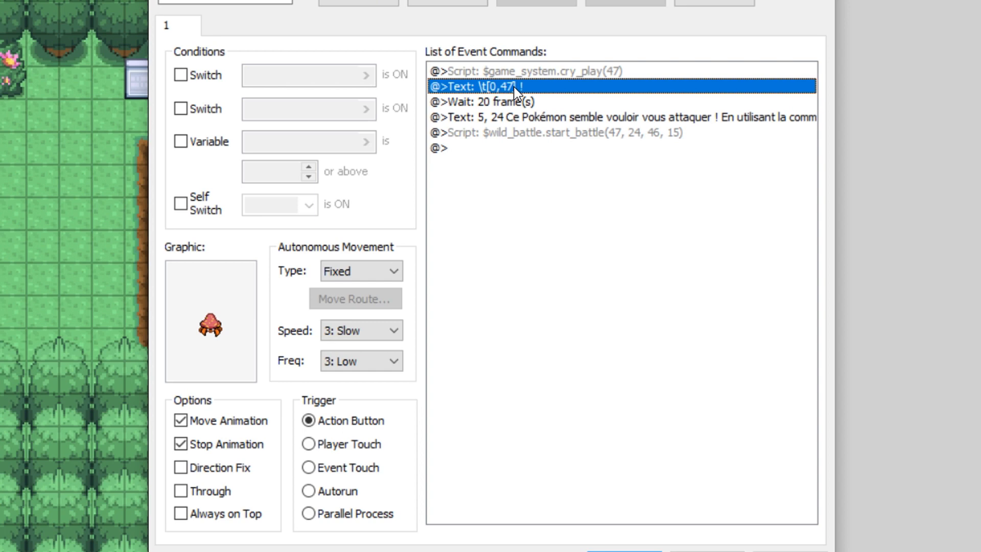
click(537, 115)
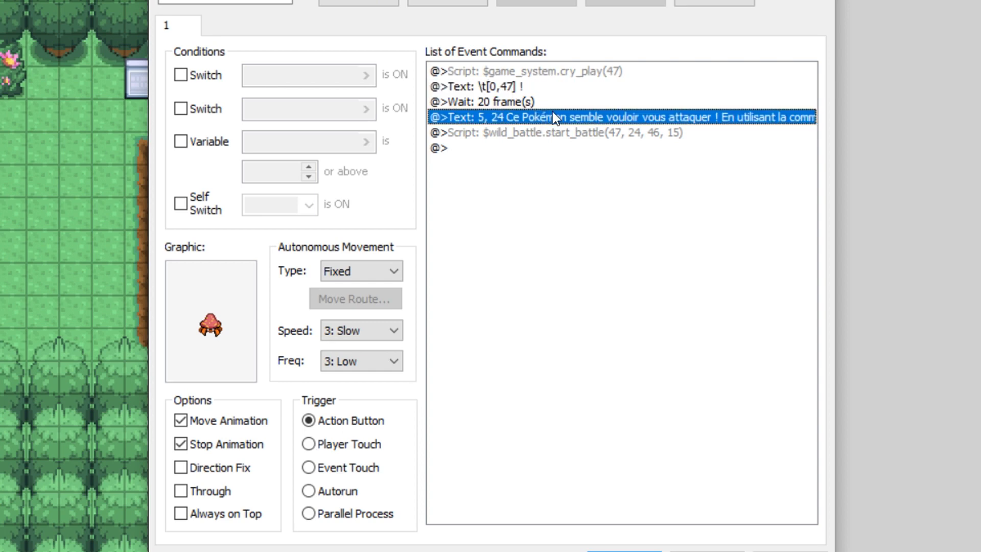
click(488, 87)
shift+click(495, 116)
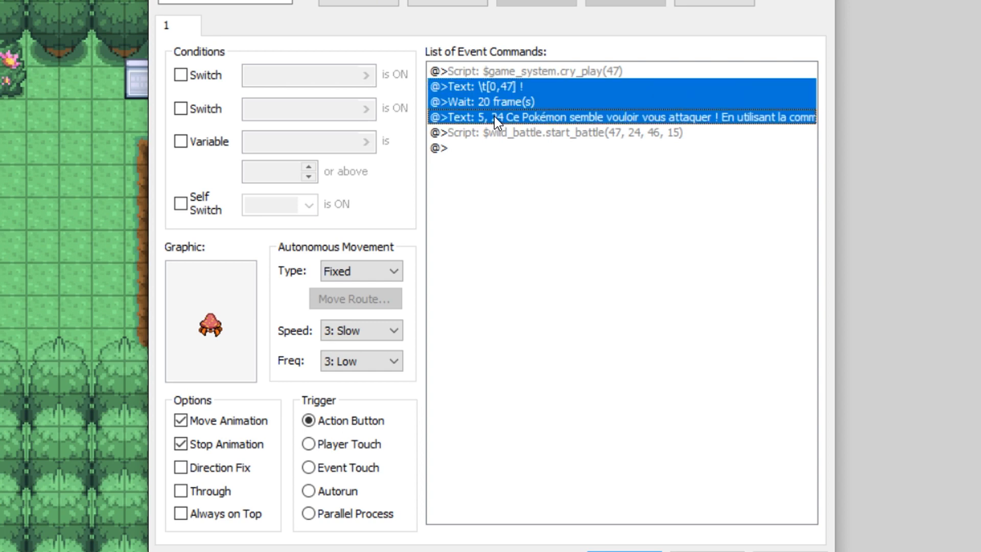
click(541, 73)
click(550, 131)
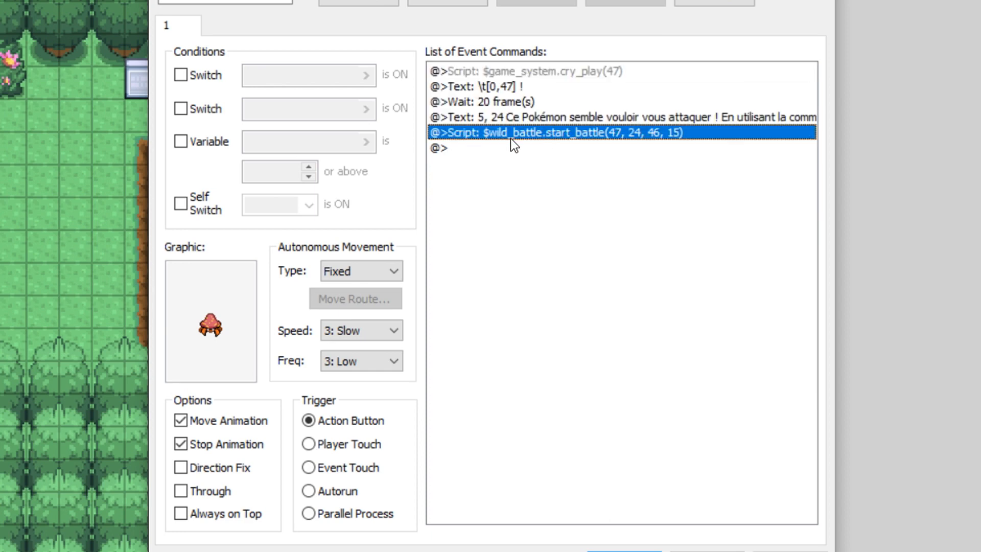
click(543, 72)
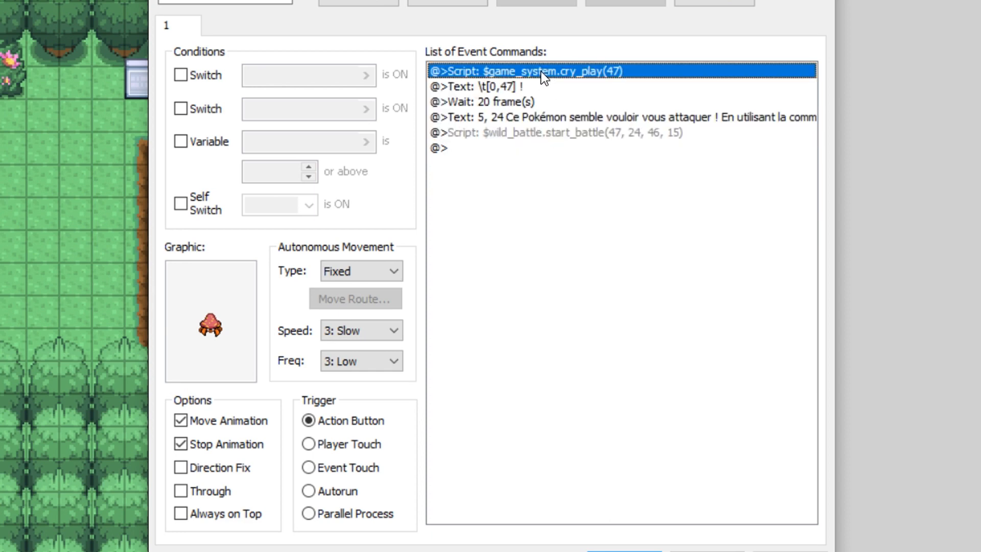
- Highlight the Pokémon ID in the event's cry script and open the Pokémon editor from the project files in File Explorer
right_click(617, 72)
click(679, 105)
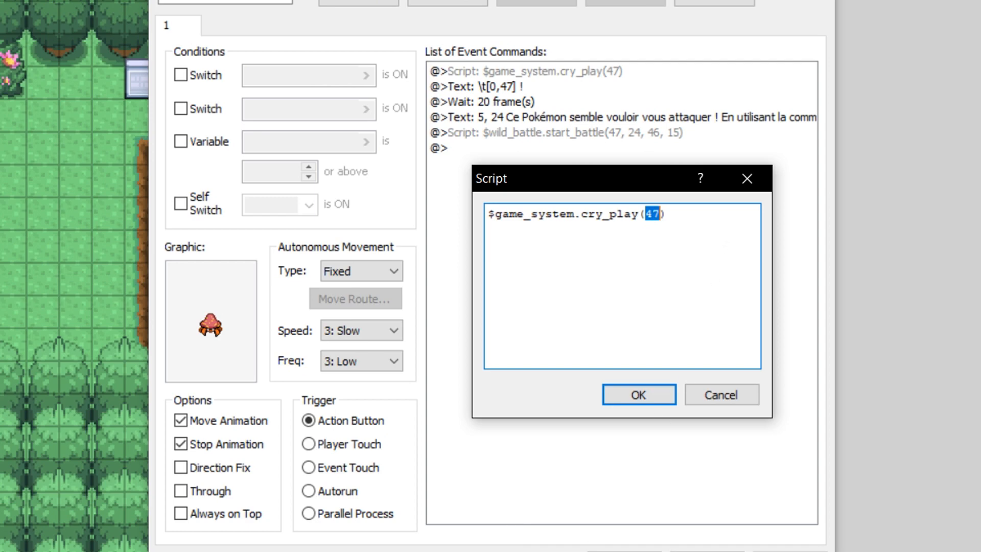
click(404, 550)
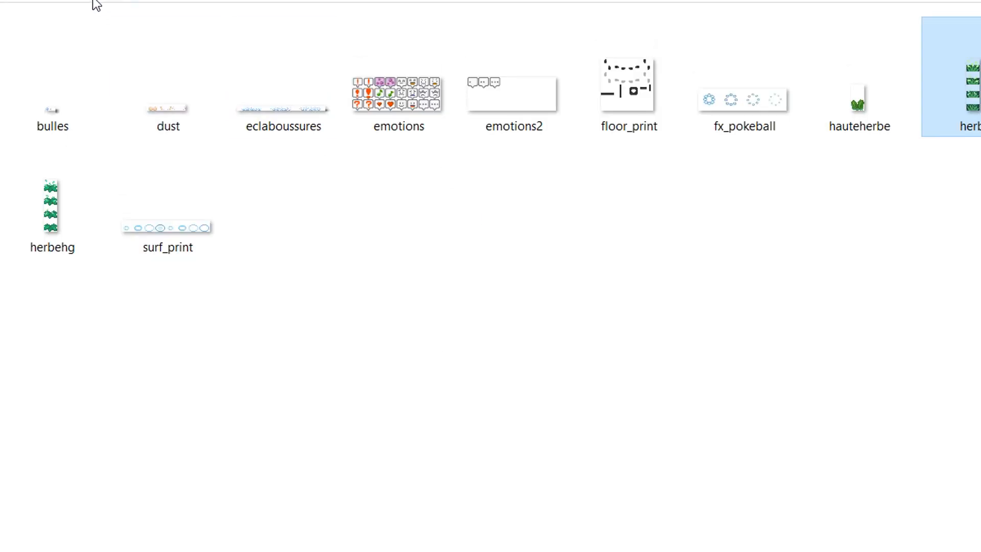
click(48, 4)
double_click(1, 231)
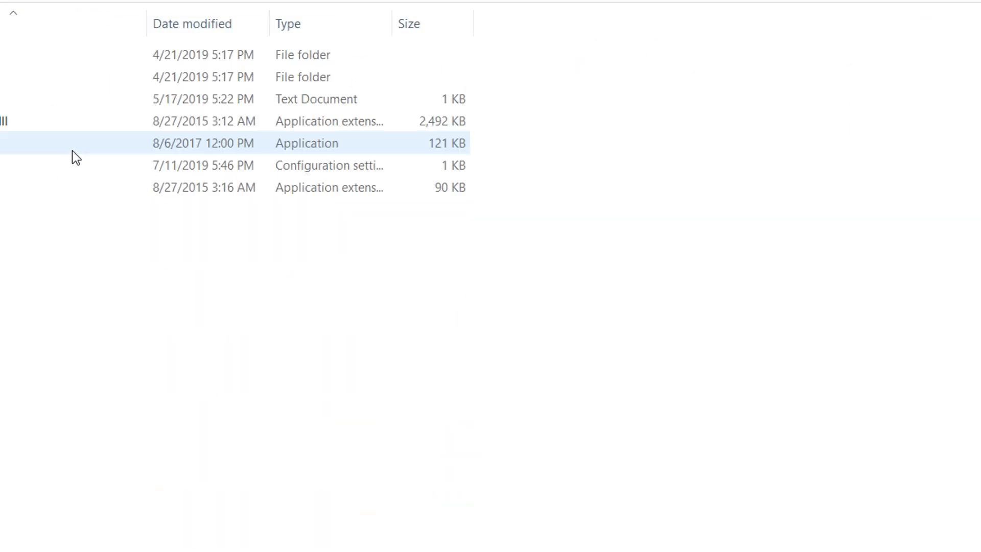
double_click(6, 142)
click(239, 281)
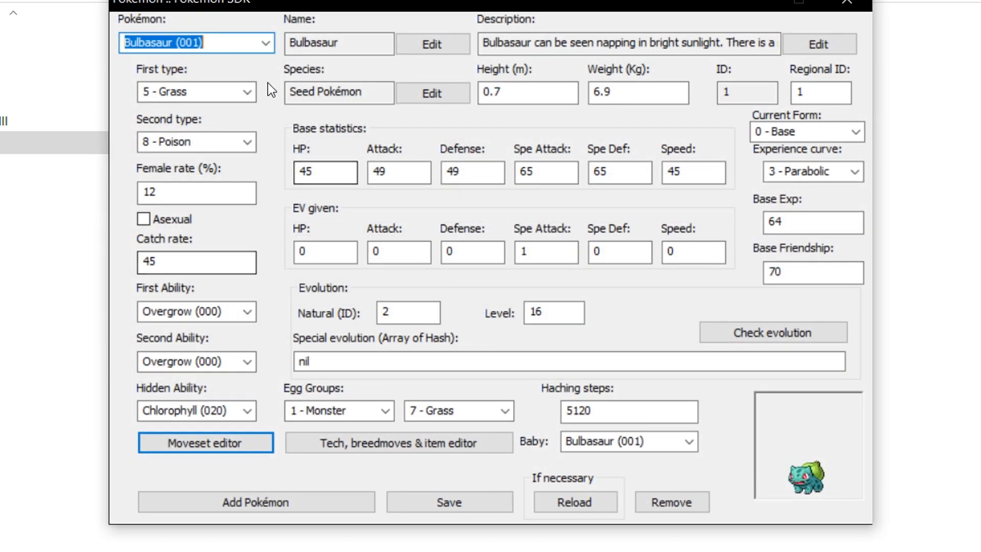
- Look up Parasect's ID in the Pokémon editor, return to the event and cancel the cry script edit
scroll(191, 41, down, 1)
click(178, 40)
scroll(189, 41, down, 8)
text(pl)
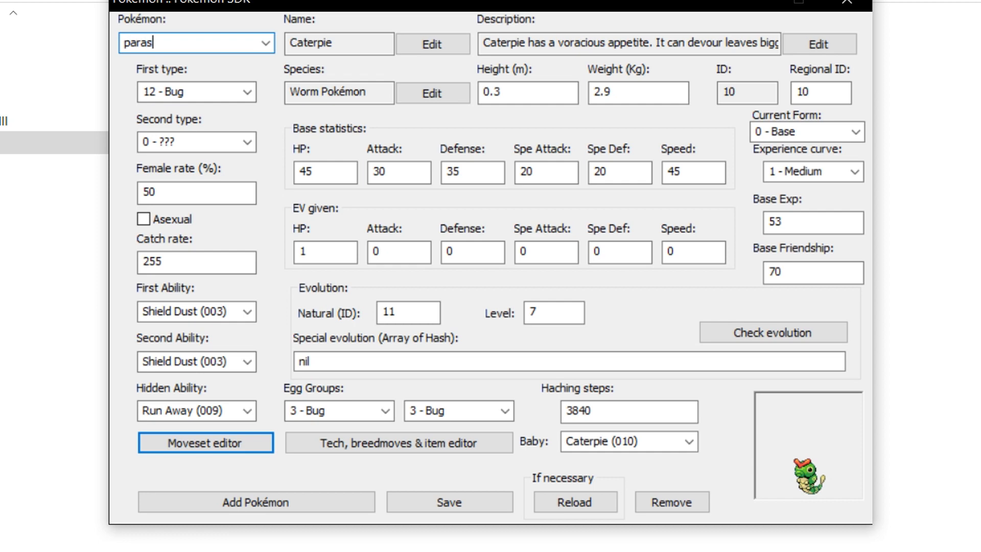
text(rasect)
key(Return)
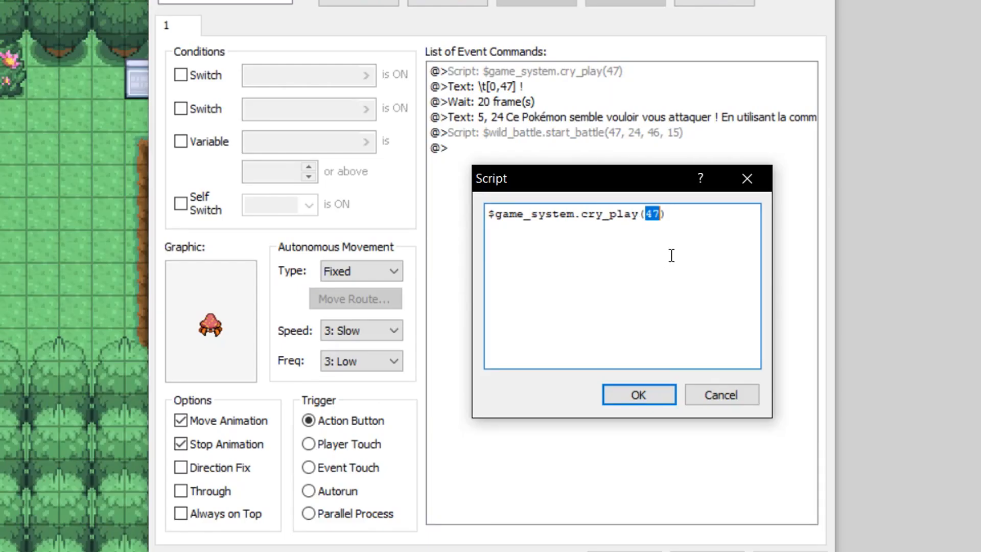
click(714, 389)
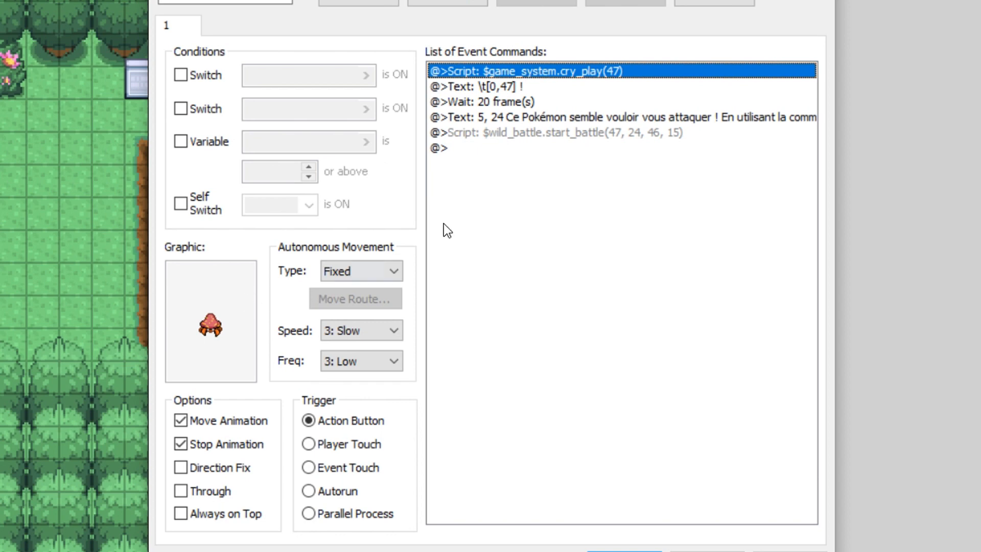
- Inspect the ID and level arguments of the event's wild battle script, and close the event without changing it
click(609, 131)
right_click(623, 132)
click(630, 162)
drag(689, 215, 756, 216)
click(747, 396)
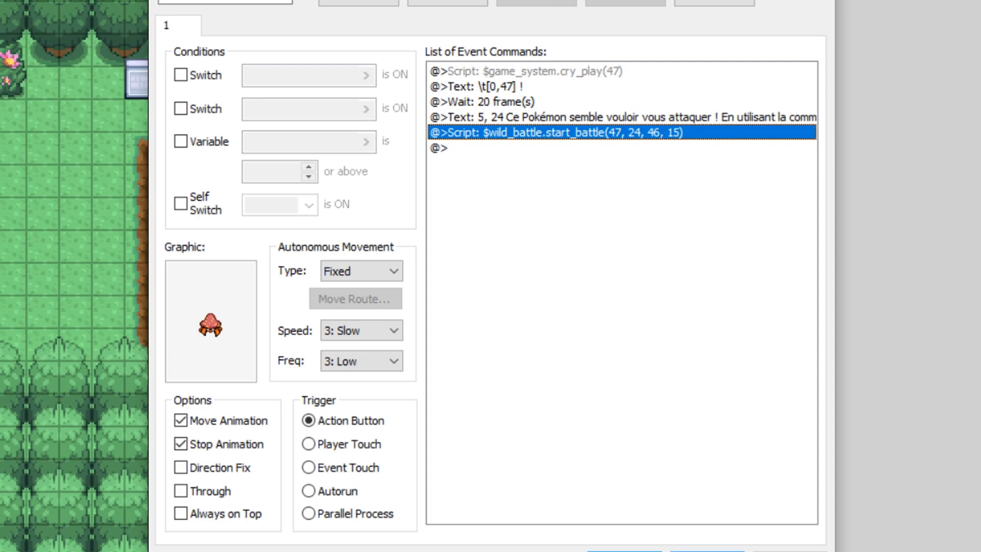
click(707, 551)
double_click(367, 84)
click(624, 129)
click(731, 550)
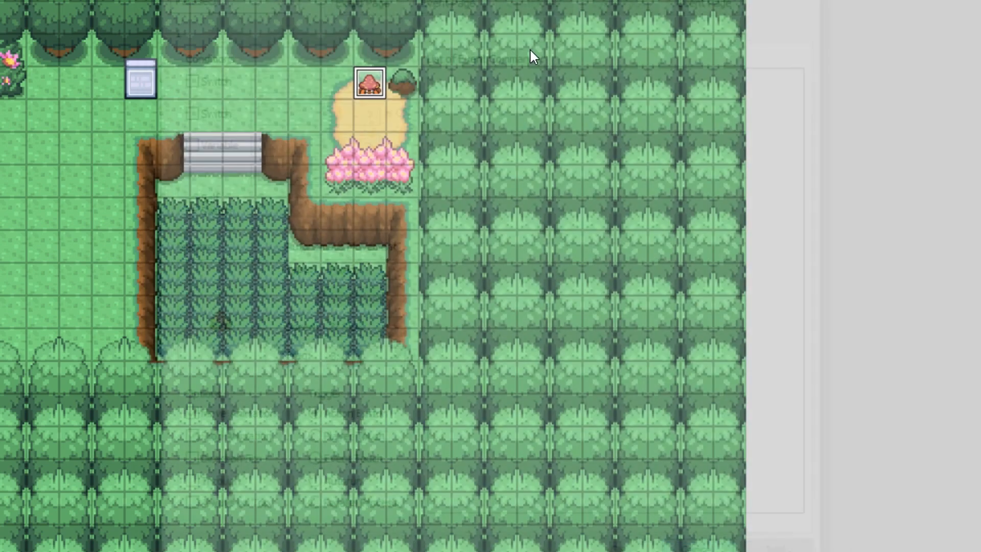
- Start a new playtest, continue the saved game and walk to the Parasect on Route 1's sand patch
click(488, 0)
key(Return)
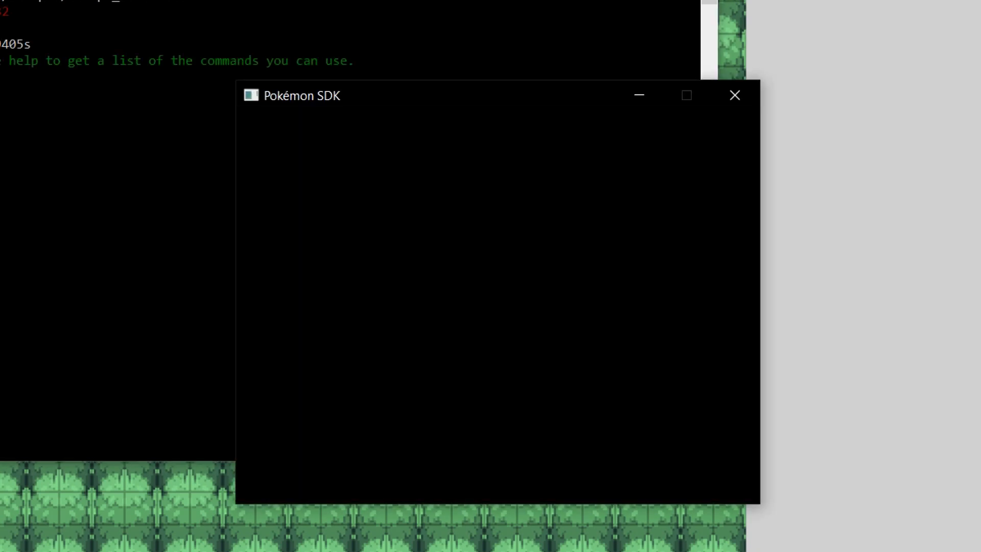
key(Return)
key(Right)
key(Right)
key(Right)
key(Right)
key(Down)
key(Right)
key(Up)
- Interact with the Parasect and advance through its messages into the double battle against Parasect and Paras
key(Return)
key(Return)
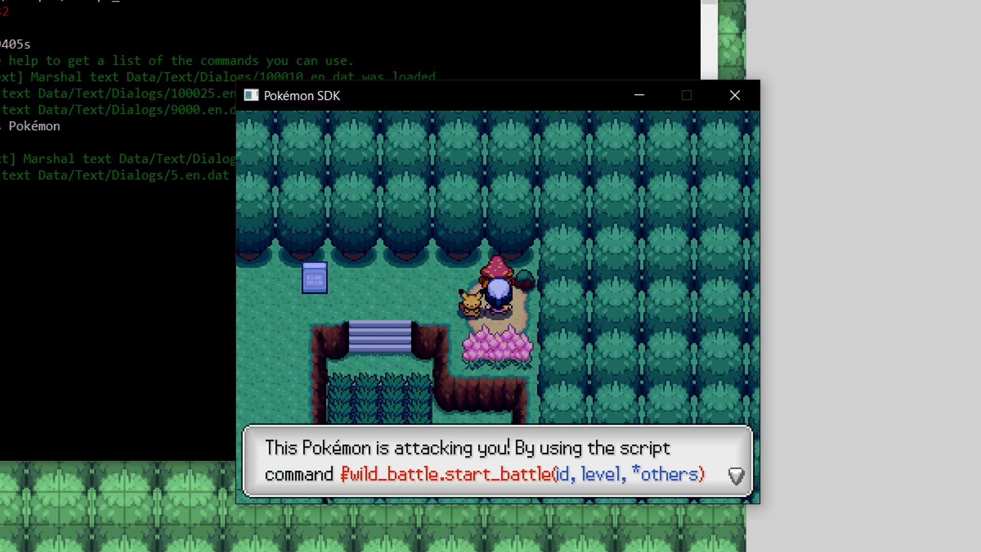
key(Return)
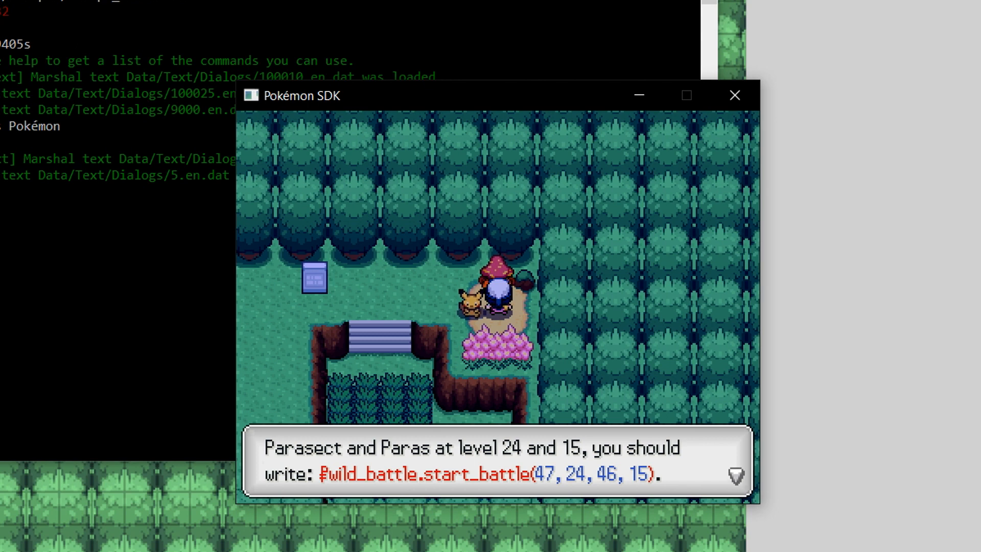
key(Return)
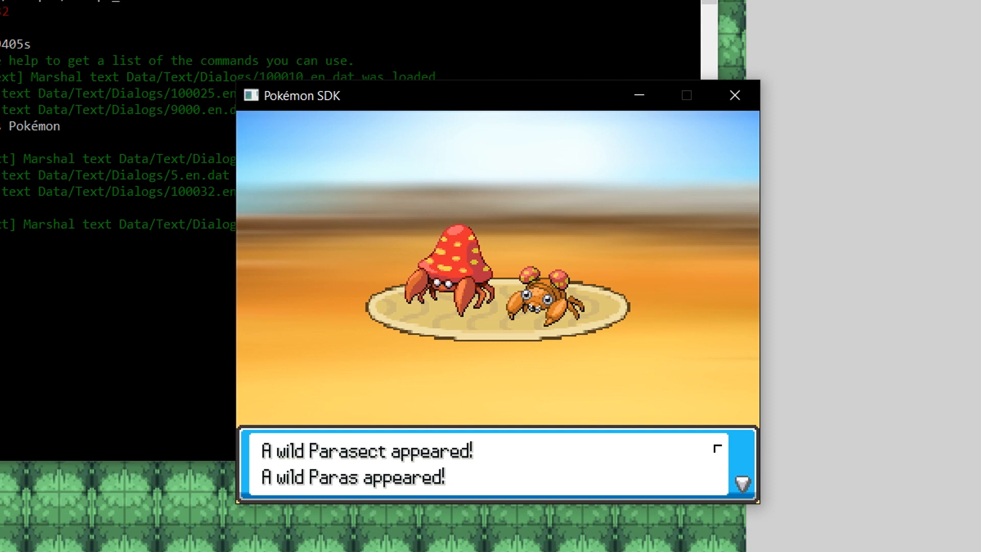
key(Return)
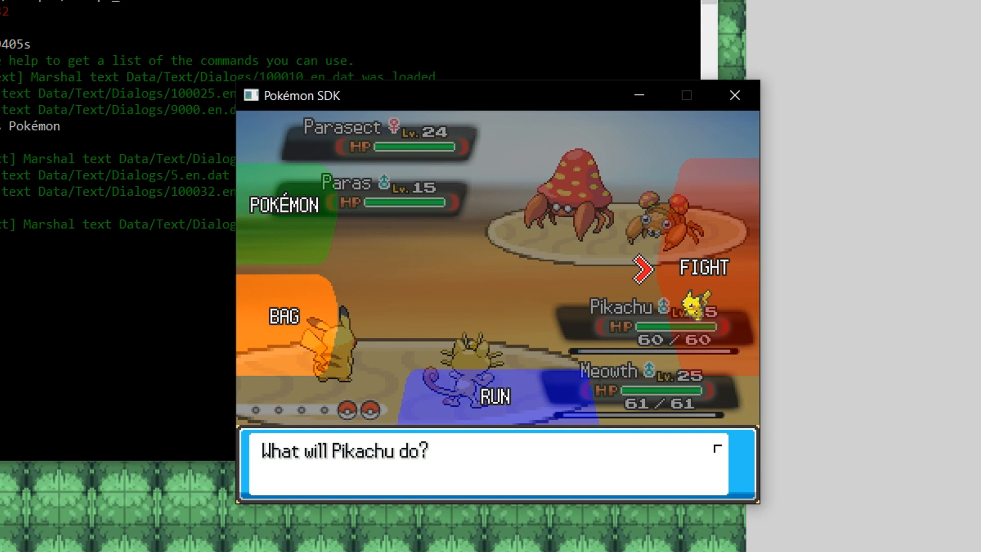
- Play a battle turn with Pikachu using Thunder Wave on Parasect and Meowth also given a move, and close the playtest
key(Return)
key(Right)
key(Return)
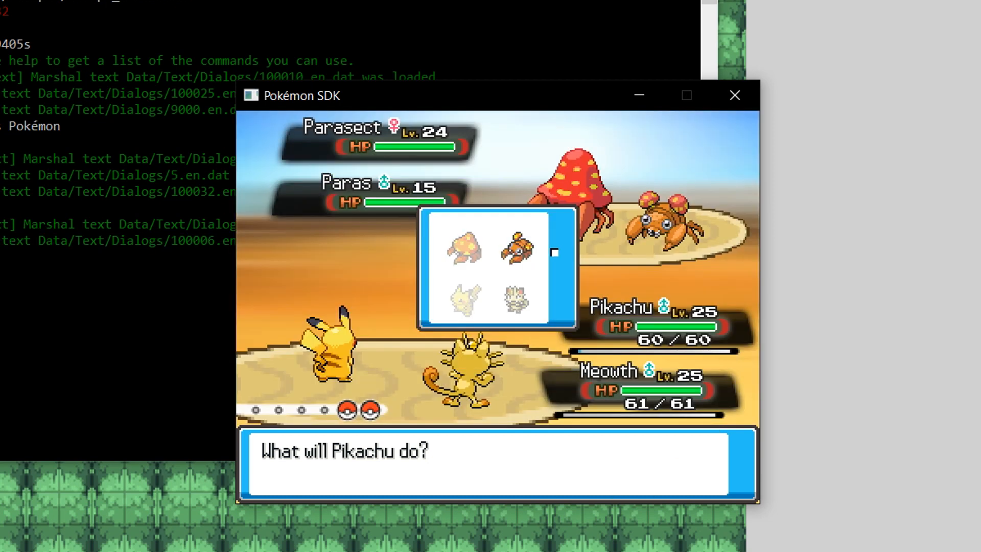
key(Return)
key(Return)
key(Right)
key(Down)
key(Return)
key(Return)
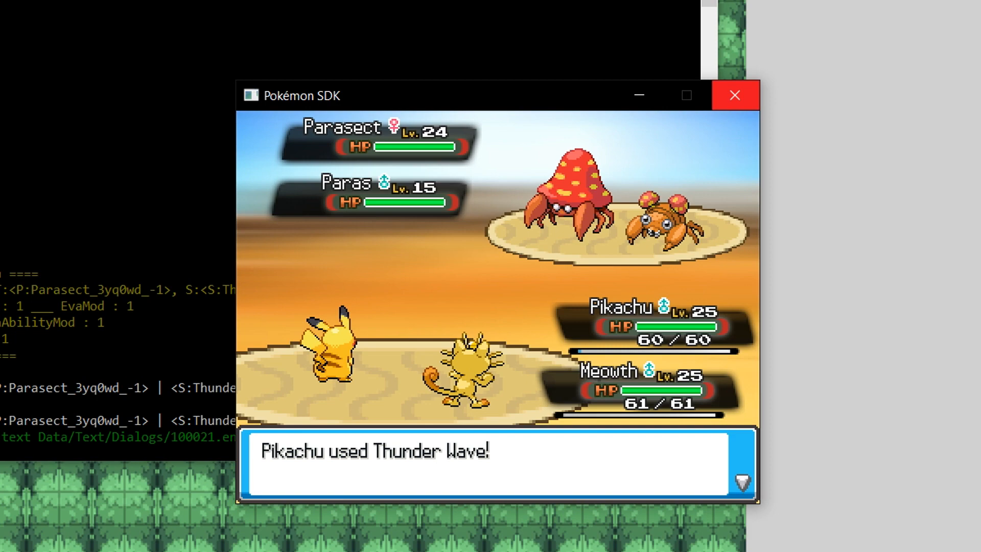
click(738, 100)
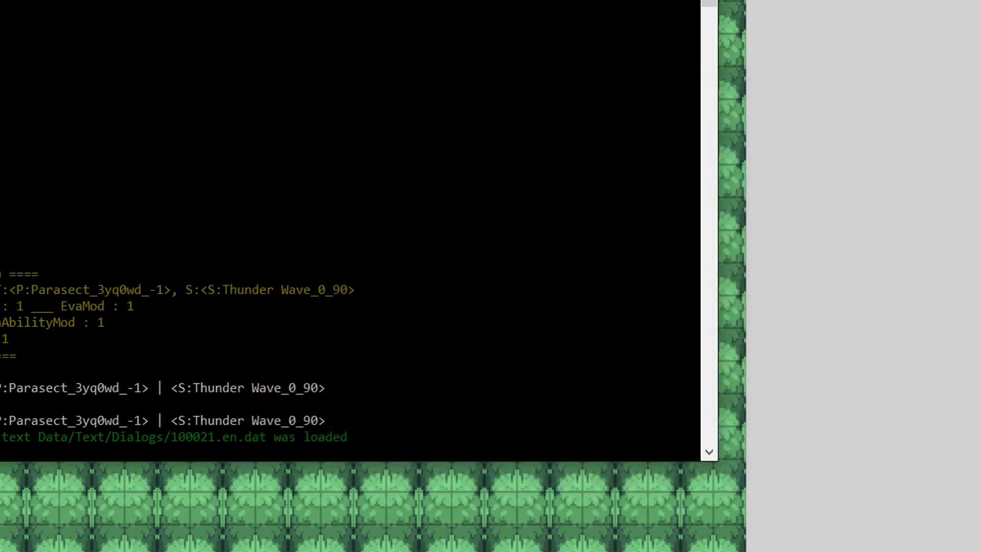
- Switch to File Explorer and open the Battlebacks folder inside the PSDK Tutorial project's graphics folder
key(alt+Tab)
click(40, 2)
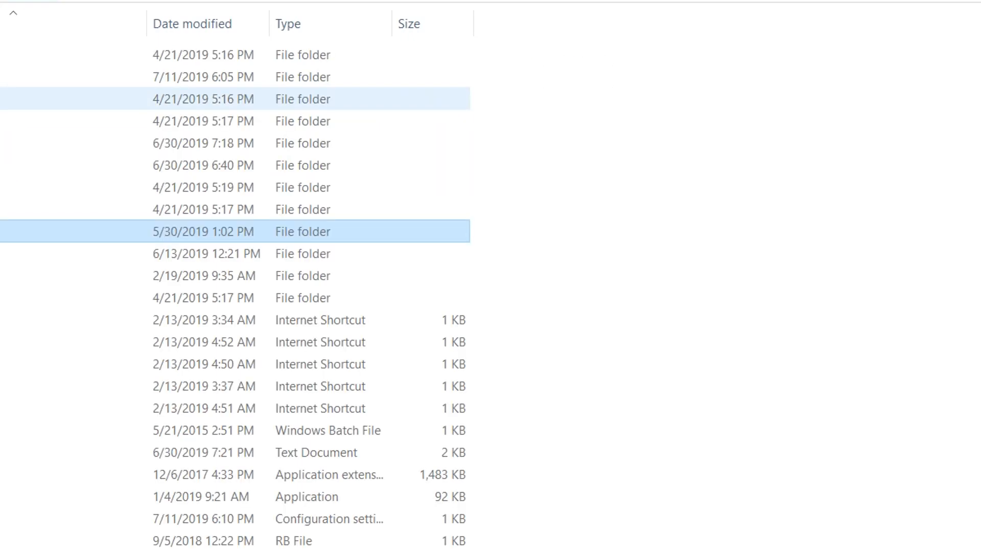
double_click(77, 121)
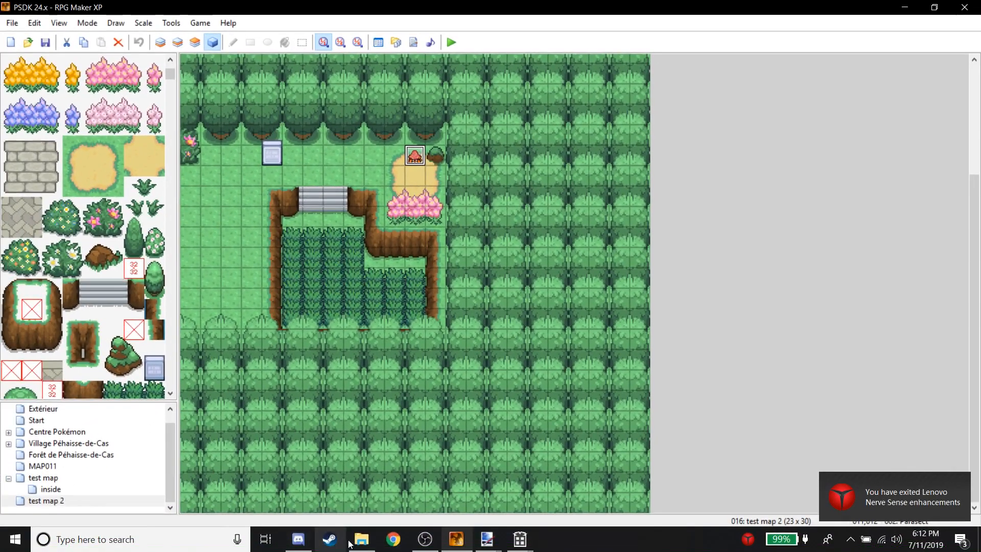
click(358, 539)
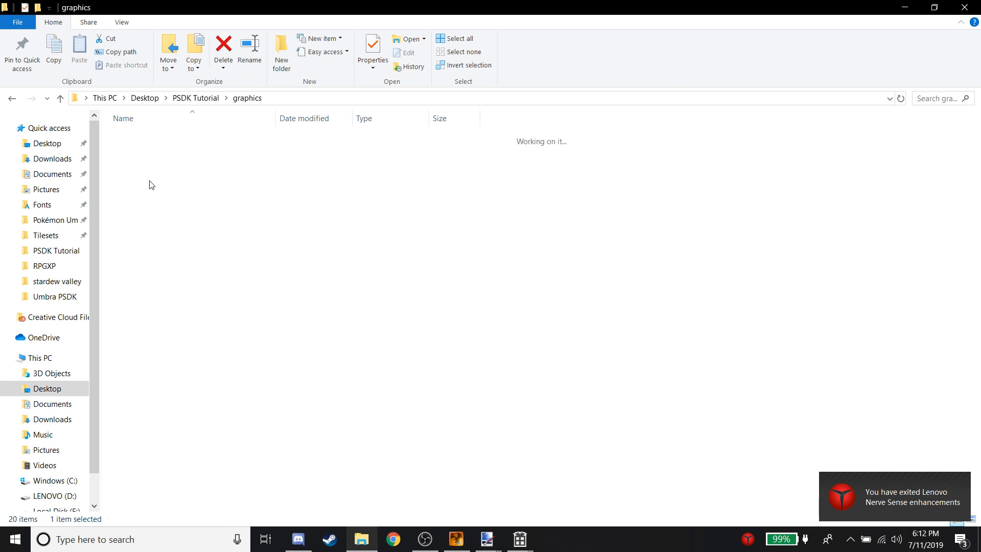
double_click(152, 185)
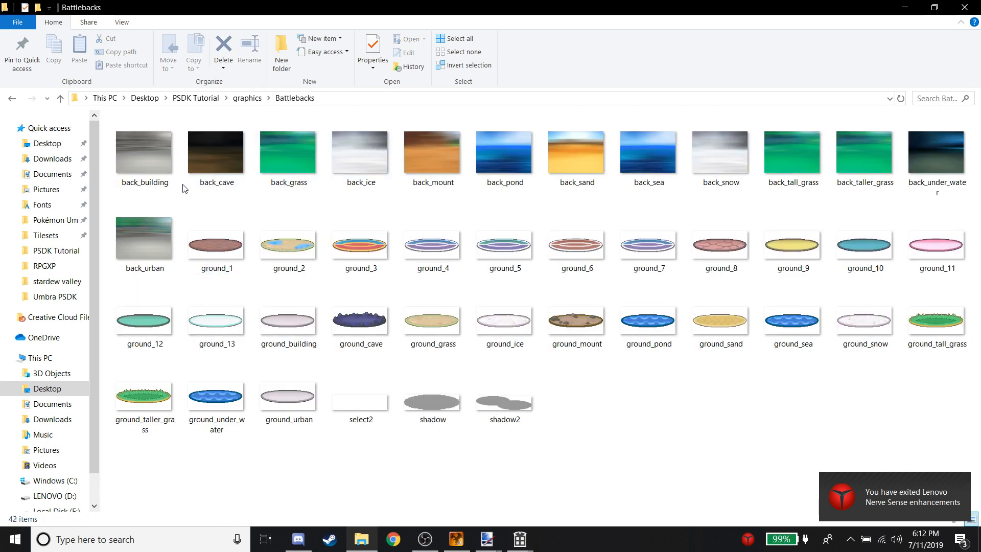
- Examine the grass, tall grass and urban battlebacks, and review the full sets of ground and back images
click(289, 161)
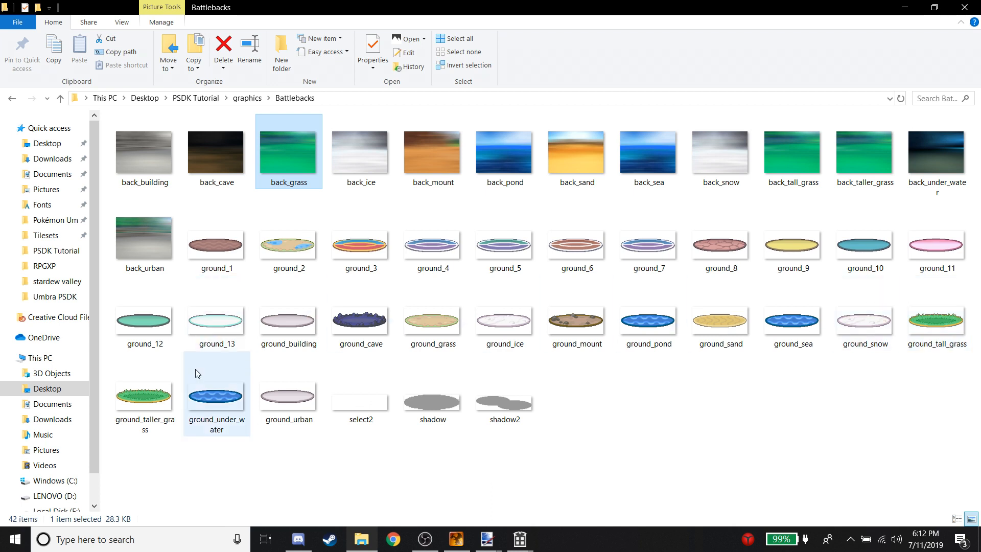
click(960, 326)
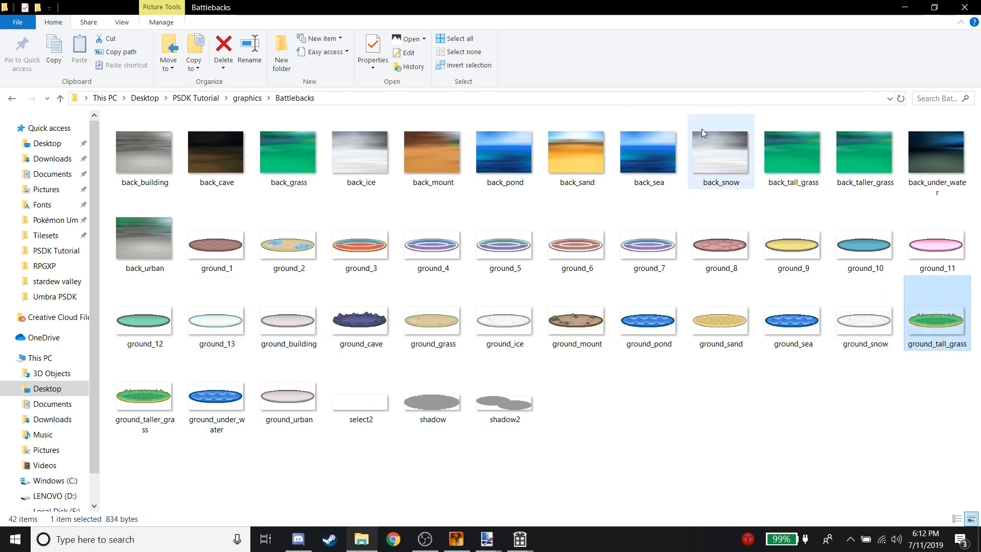
click(798, 157)
click(152, 251)
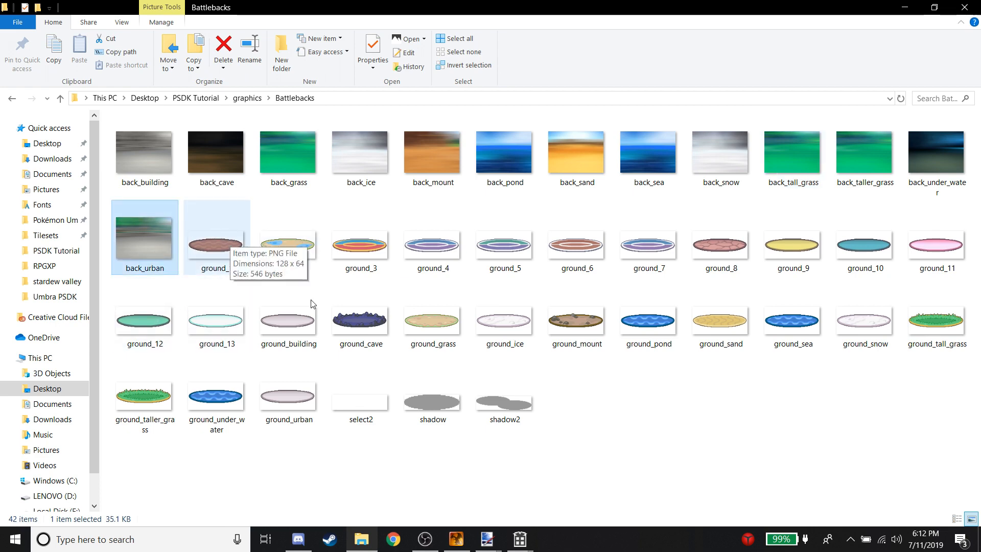
drag(141, 443, 357, 276)
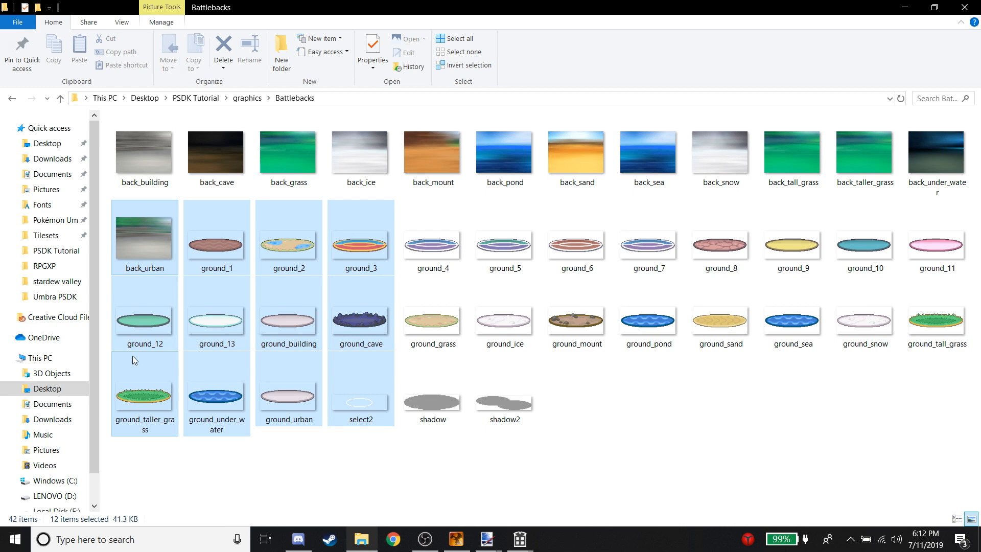
click(241, 255)
shift+click(288, 396)
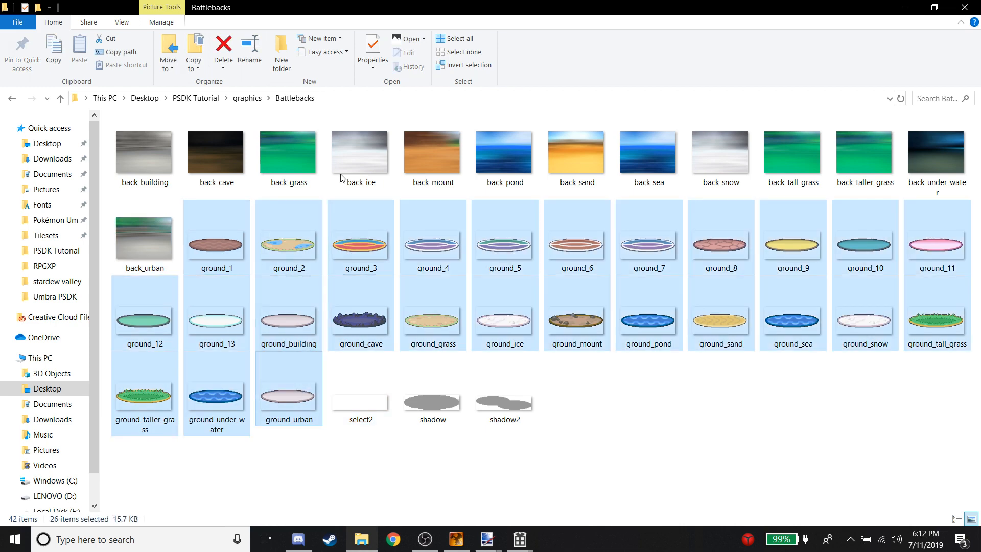
click(152, 155)
shift+click(149, 234)
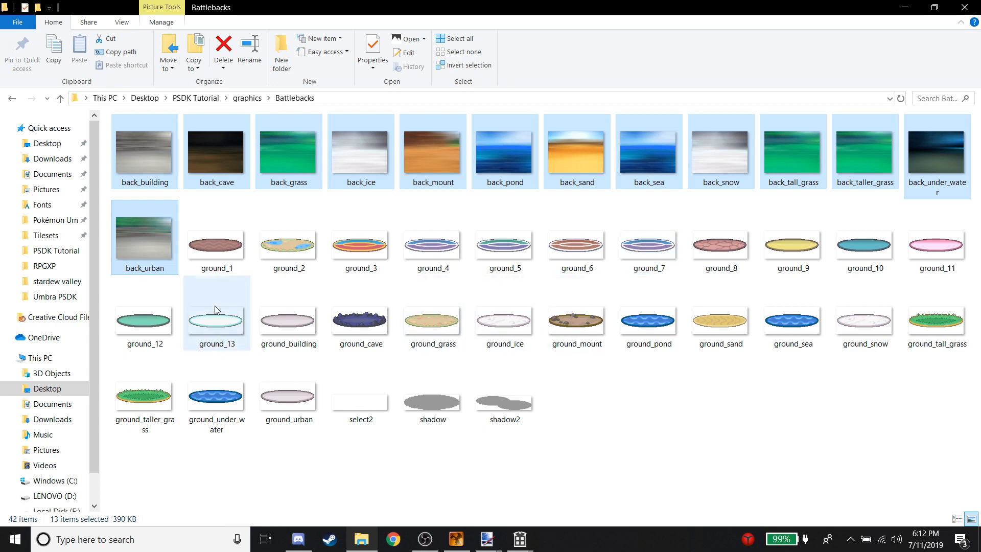
- Switch back to RPG Maker XP and inspect the sand patch and tall grass tiles on test map 2
click(456, 539)
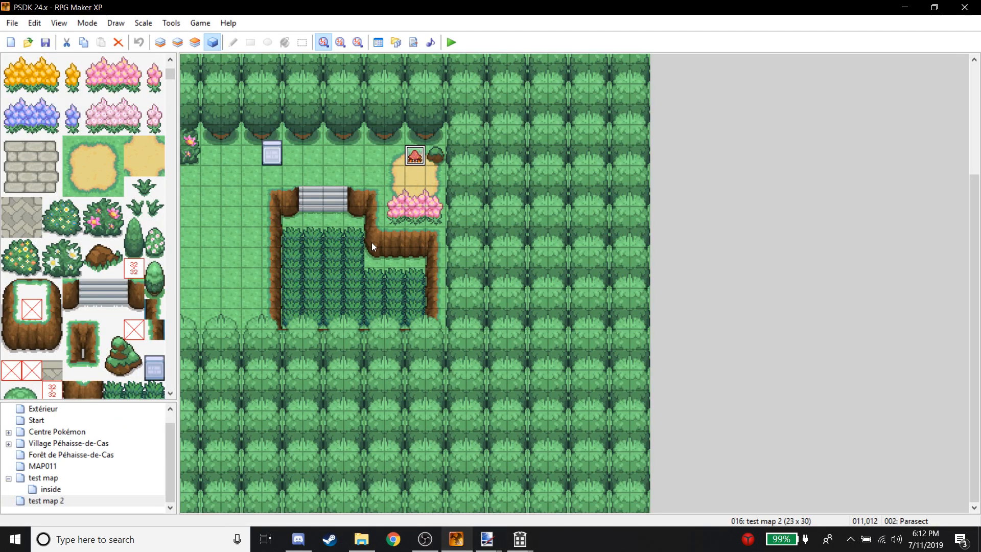
click(413, 174)
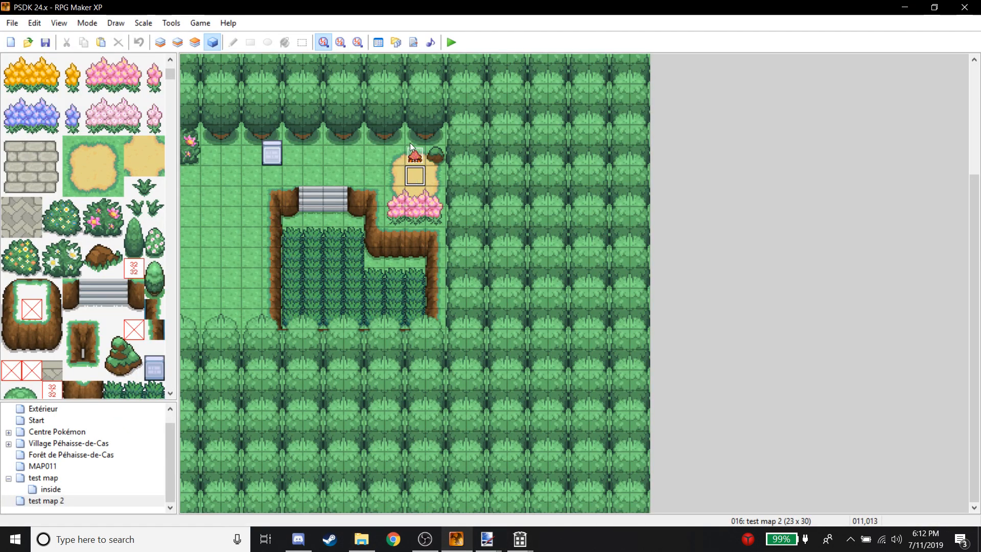
click(320, 250)
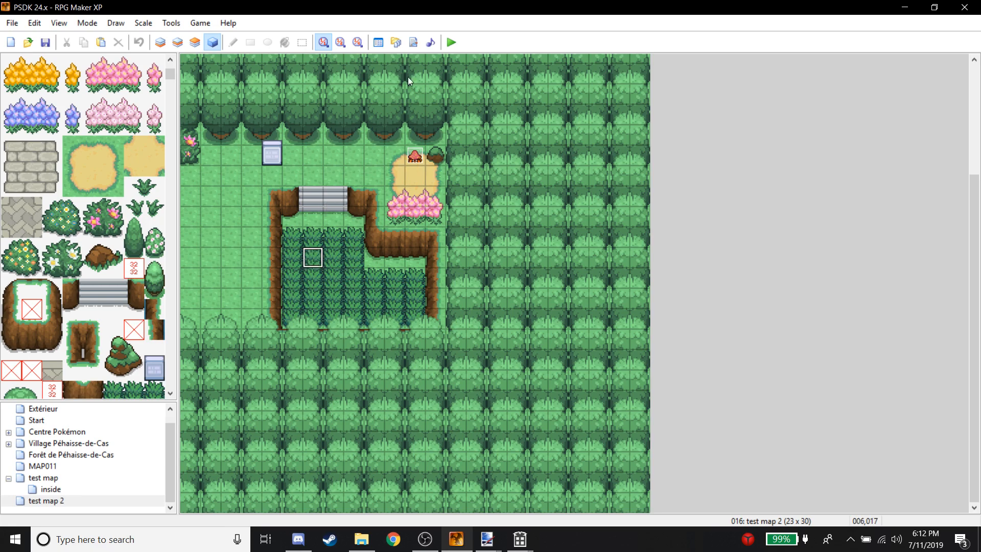
- Start a new playtest and walk from the house to the stairs above Route 1's tall grass
click(451, 42)
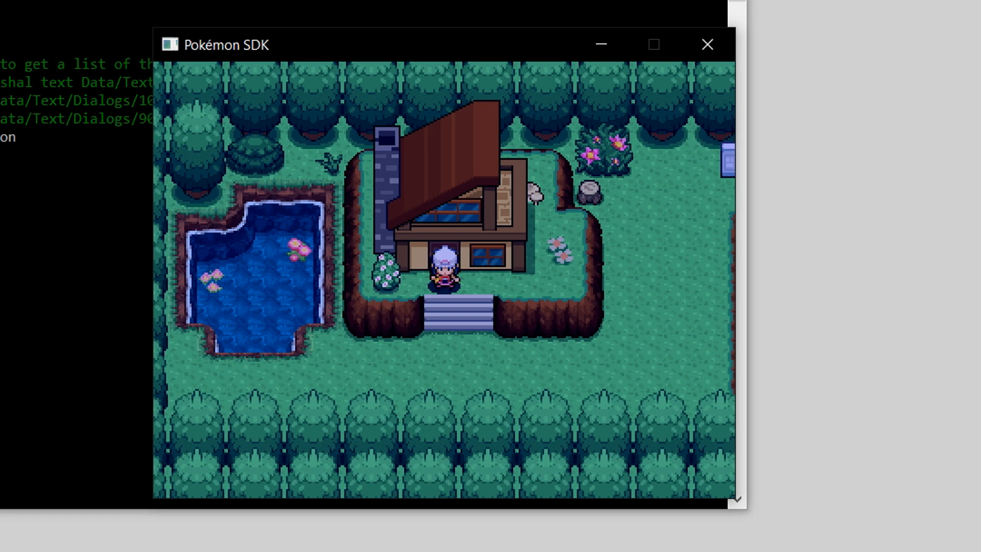
key(Down)
key(Down)
key(Right)
key(Right)
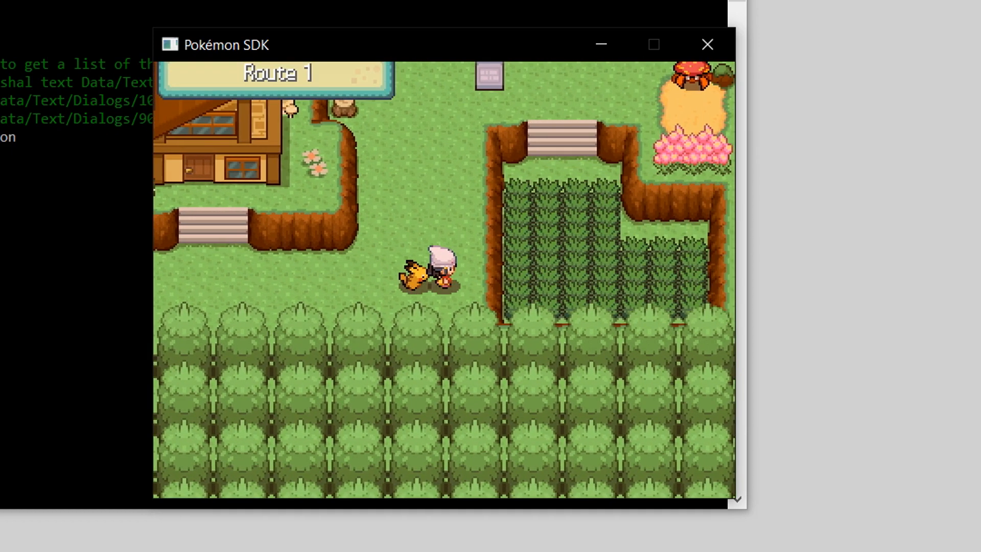
key(Up)
key(Up)
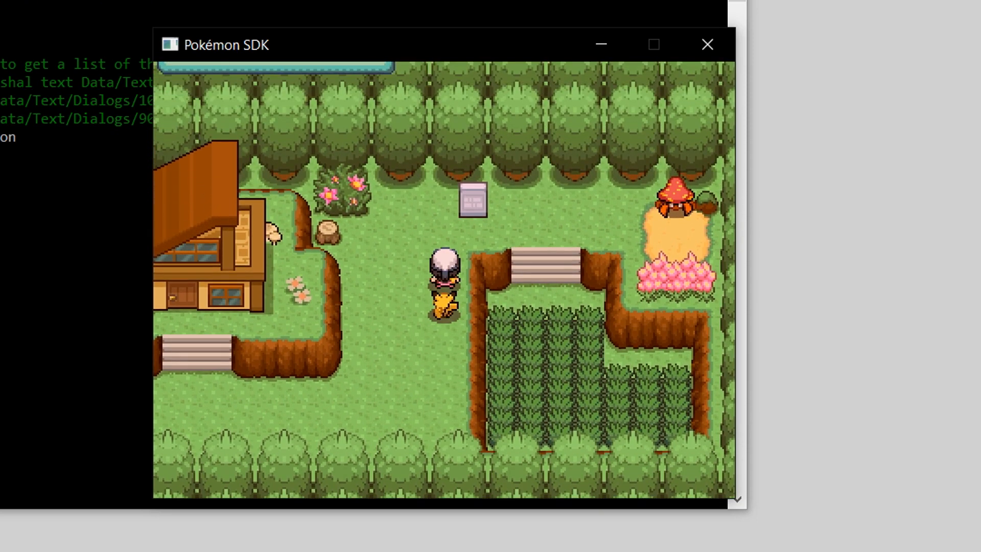
key(Right)
key(Right)
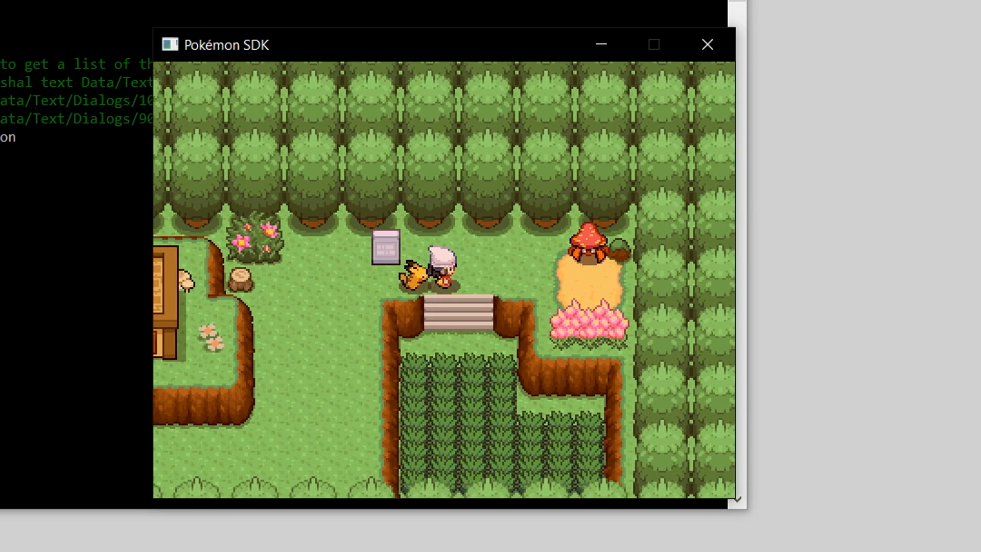
- Walk down the stairs and through the tall grass to trigger a wild battle
key(Down)
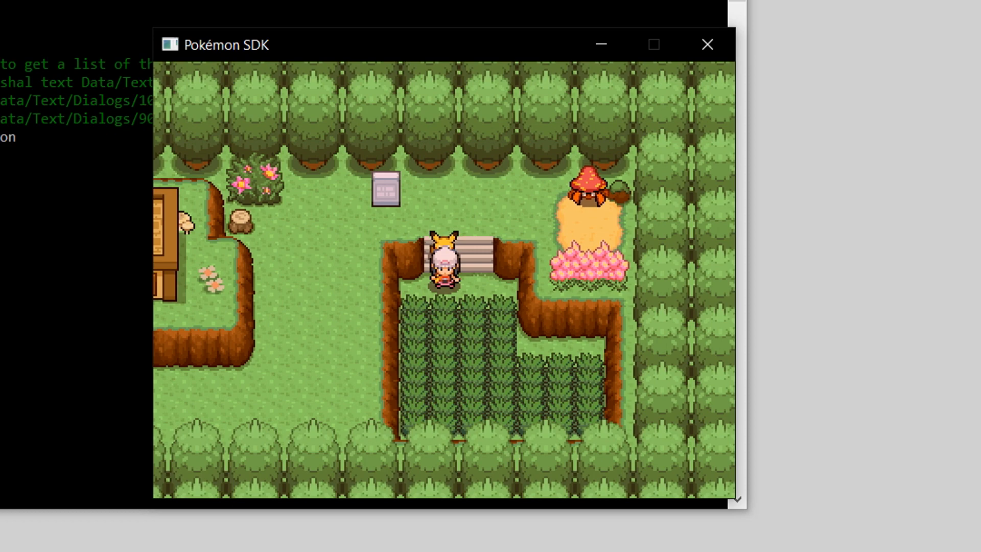
key(Down)
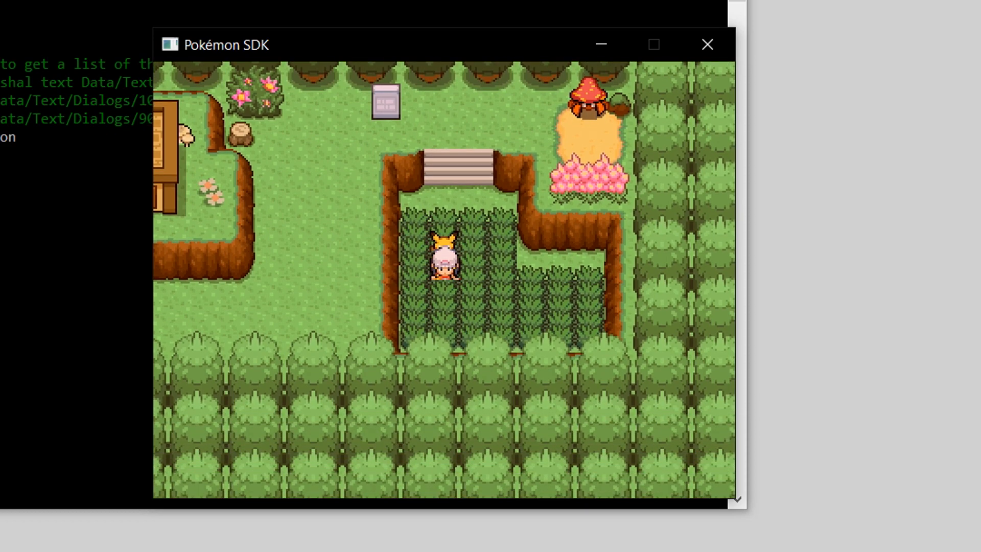
key(Right)
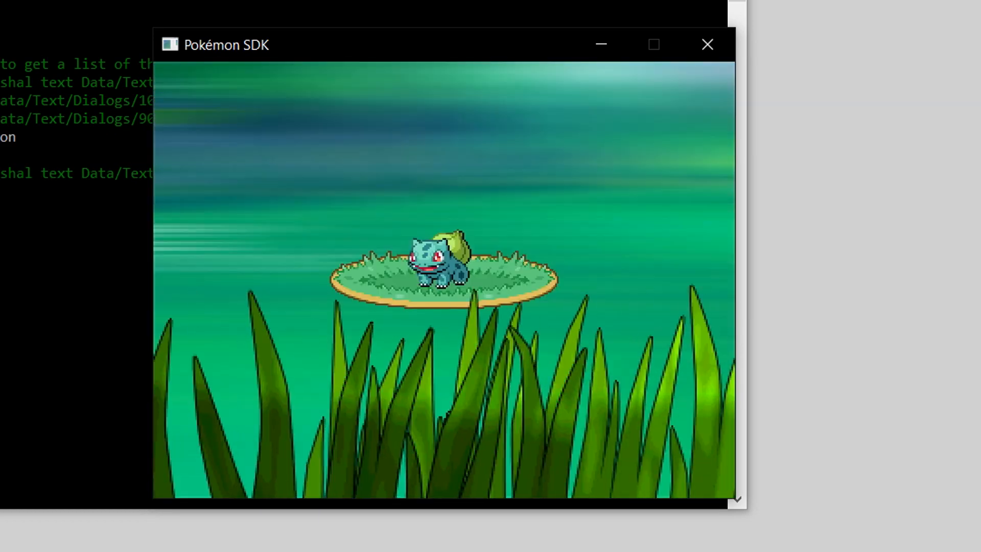